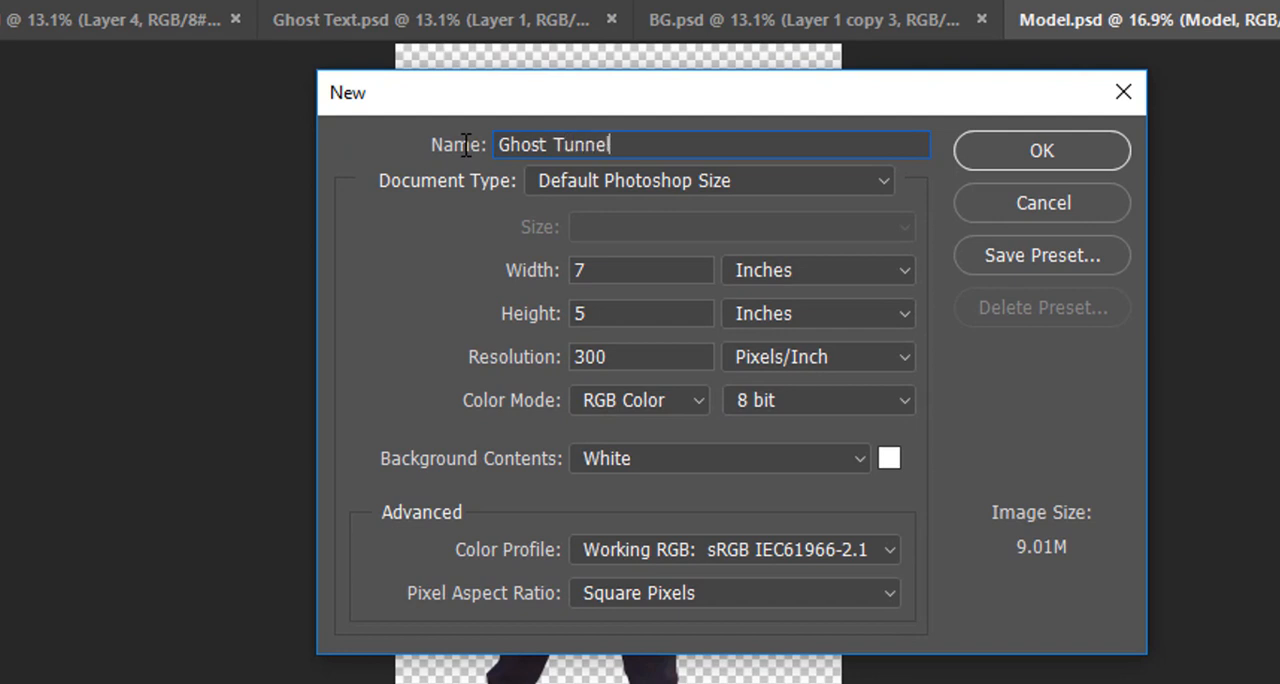
Create the new Ghost Tunnel document with a width of 3000 pixels and a height of 4700 pixels.
click(806, 268)
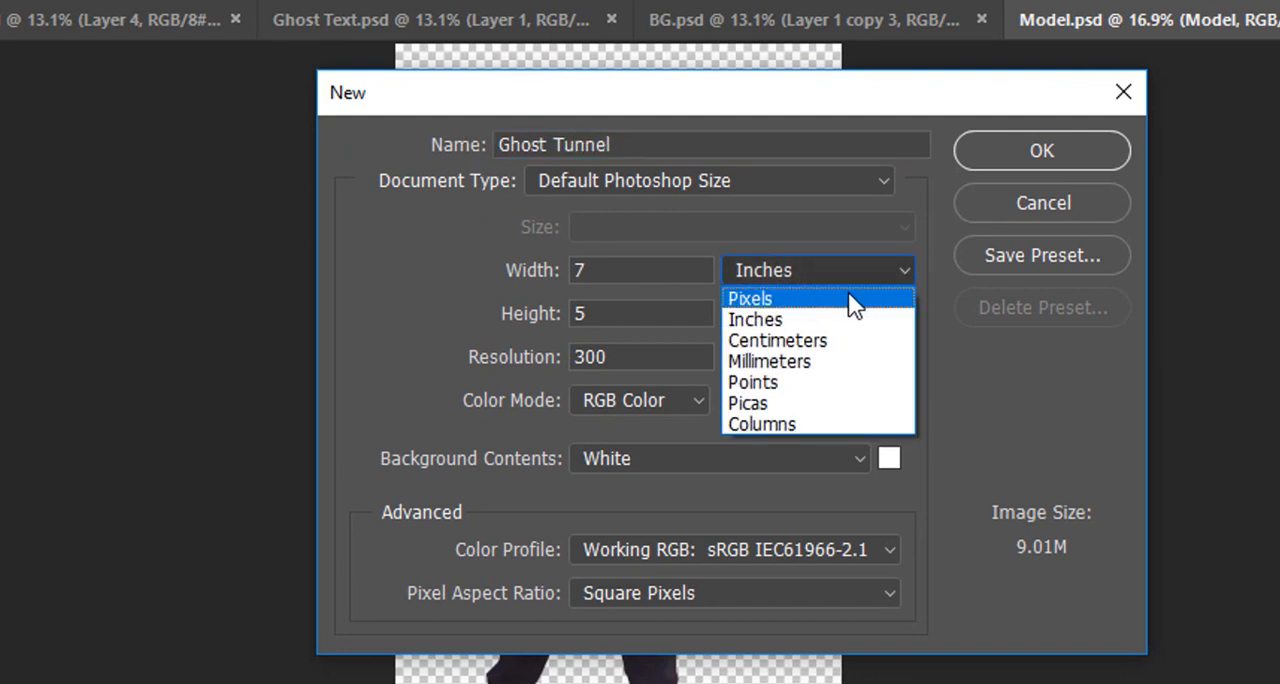
click(771, 294)
double_click(640, 270)
text(3000)
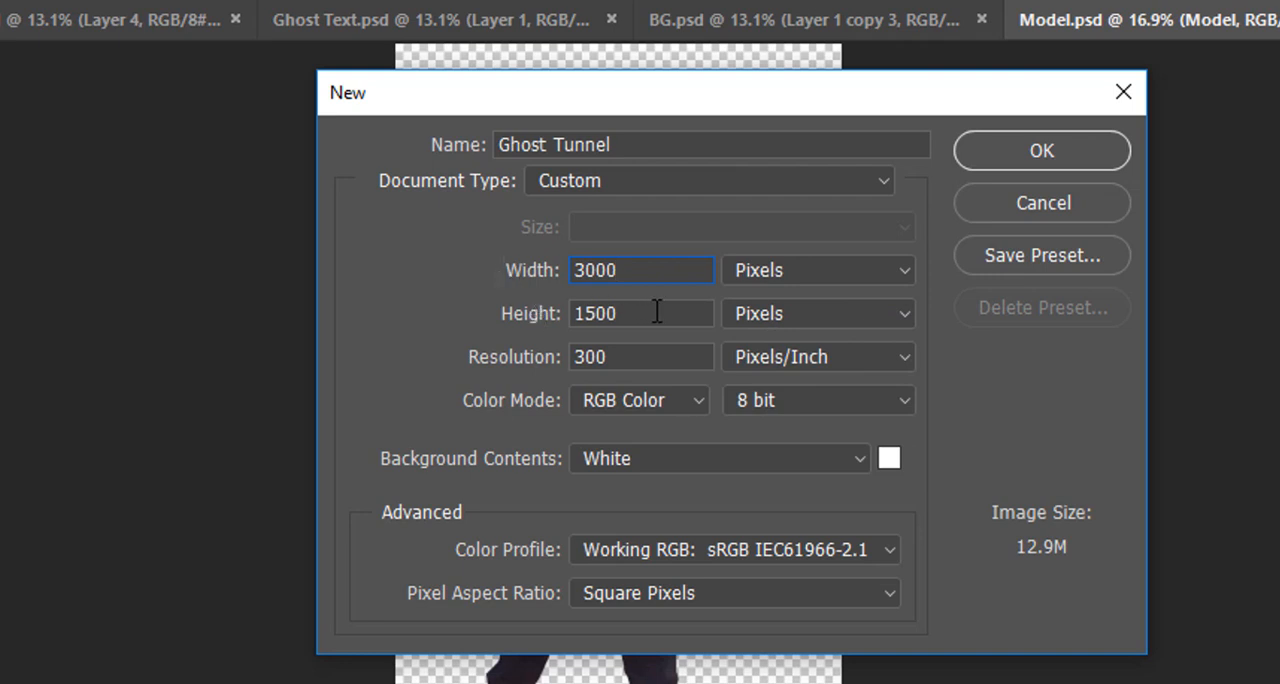
text(47)
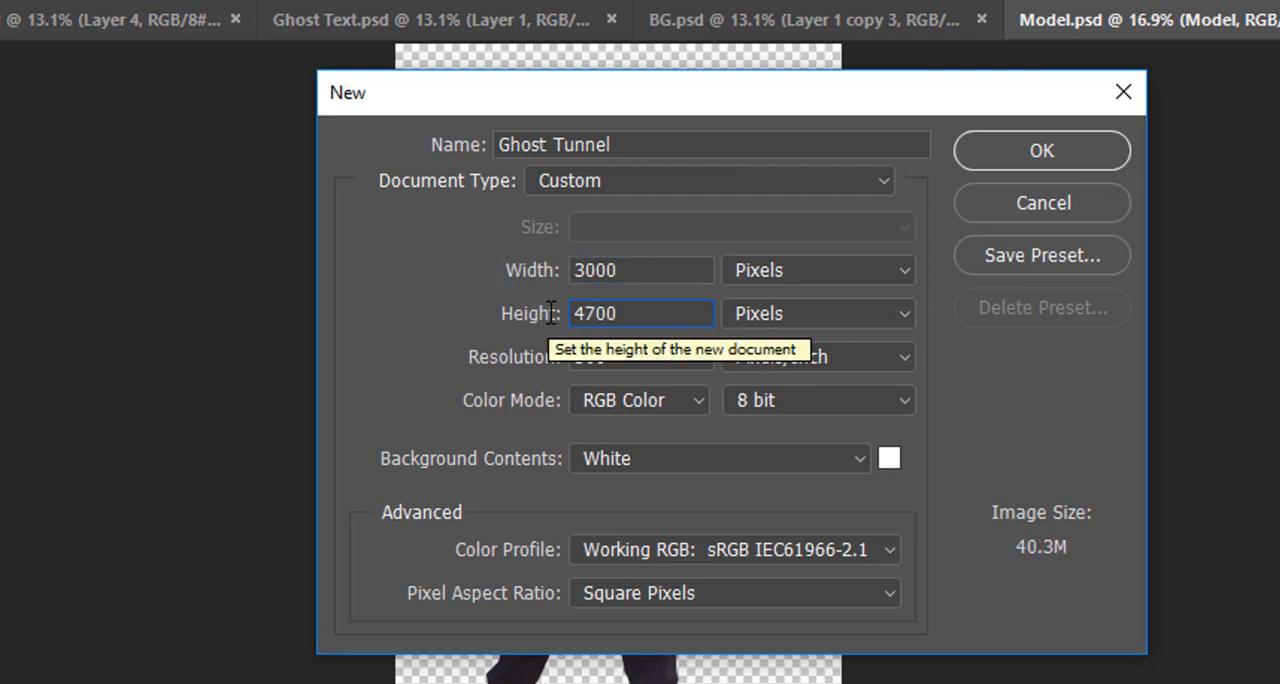
click(1034, 157)
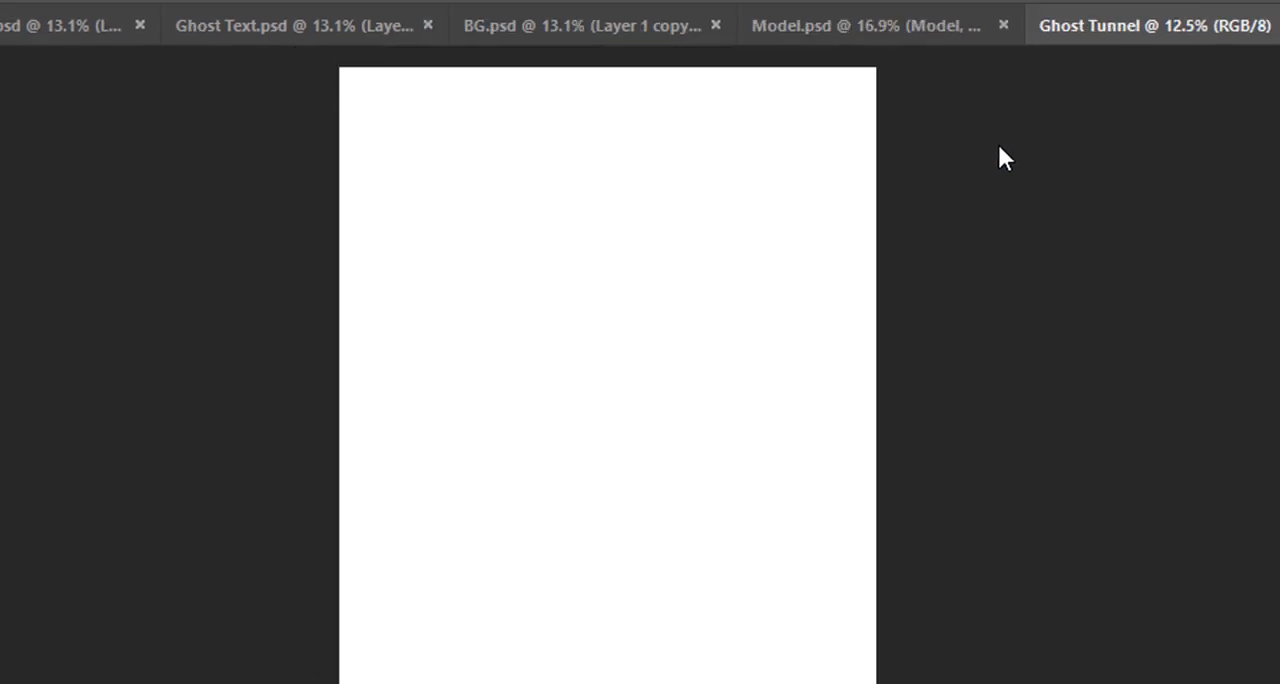
key(ctrl+0)
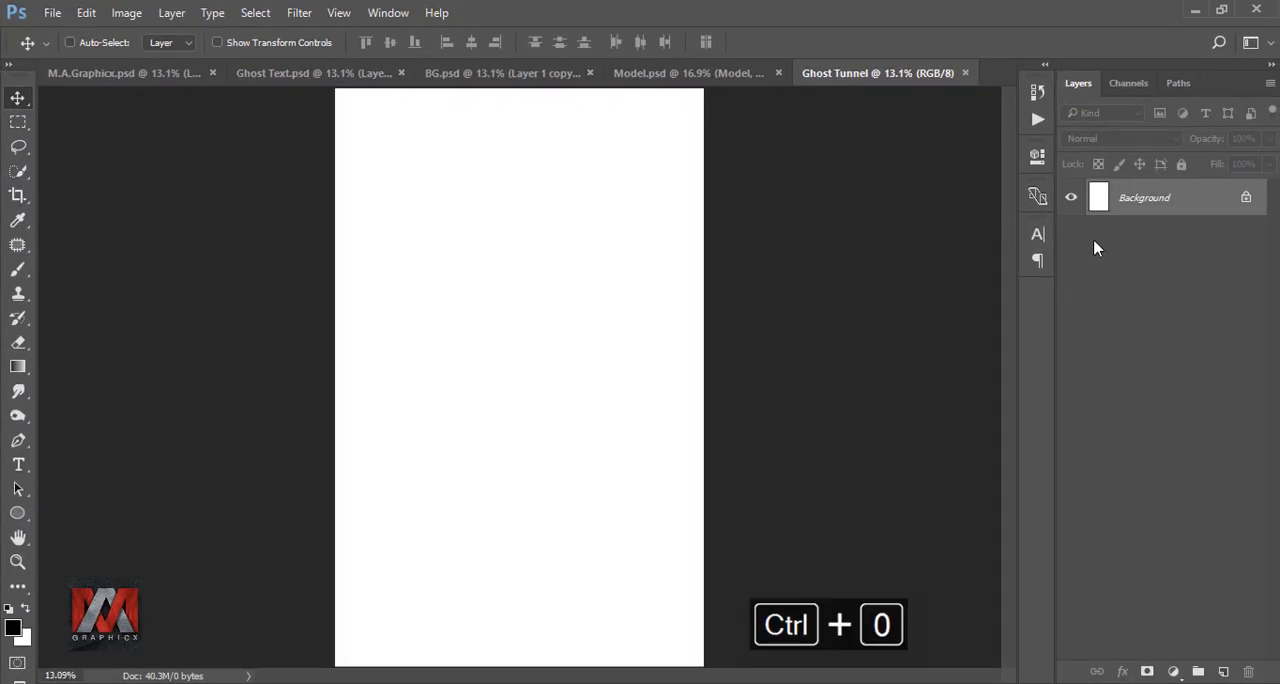
Copy the tunnel image from BG.psd into the Ghost Tunnel document so it fills the canvas.
click(546, 78)
mouse_move(530, 305)
mouse_down()
mouse_move(847, 78)
mouse_move(646, 177)
mouse_move(506, 226)
mouse_move(526, 306)
mouse_up()
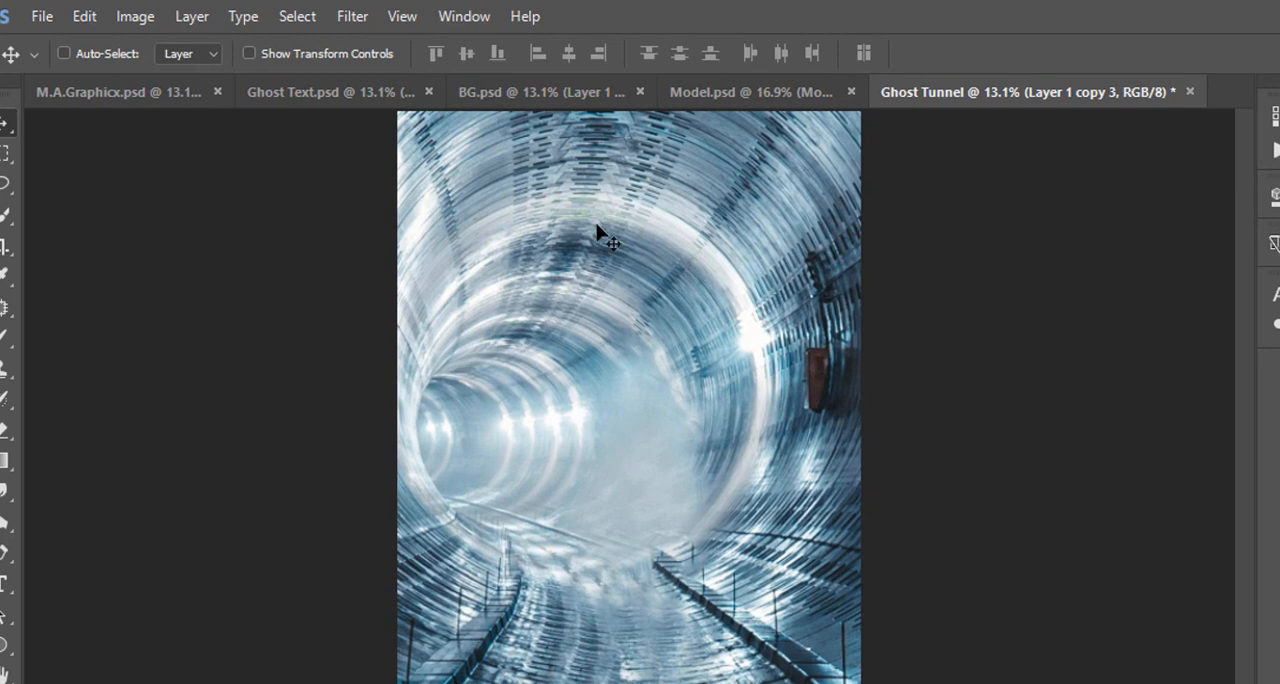
Open the tunnel layer in the Camera Raw Filter and draw a large elliptical Radial Filter spanning the tunnel's width.
click(352, 16)
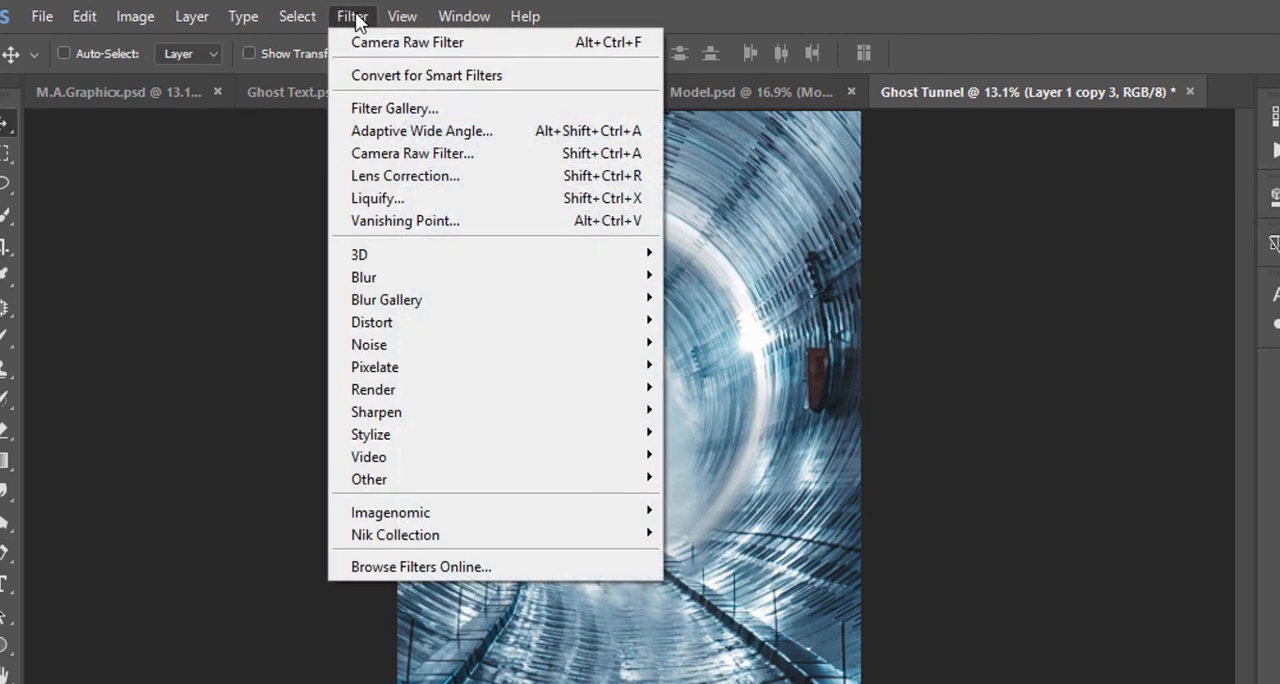
click(511, 154)
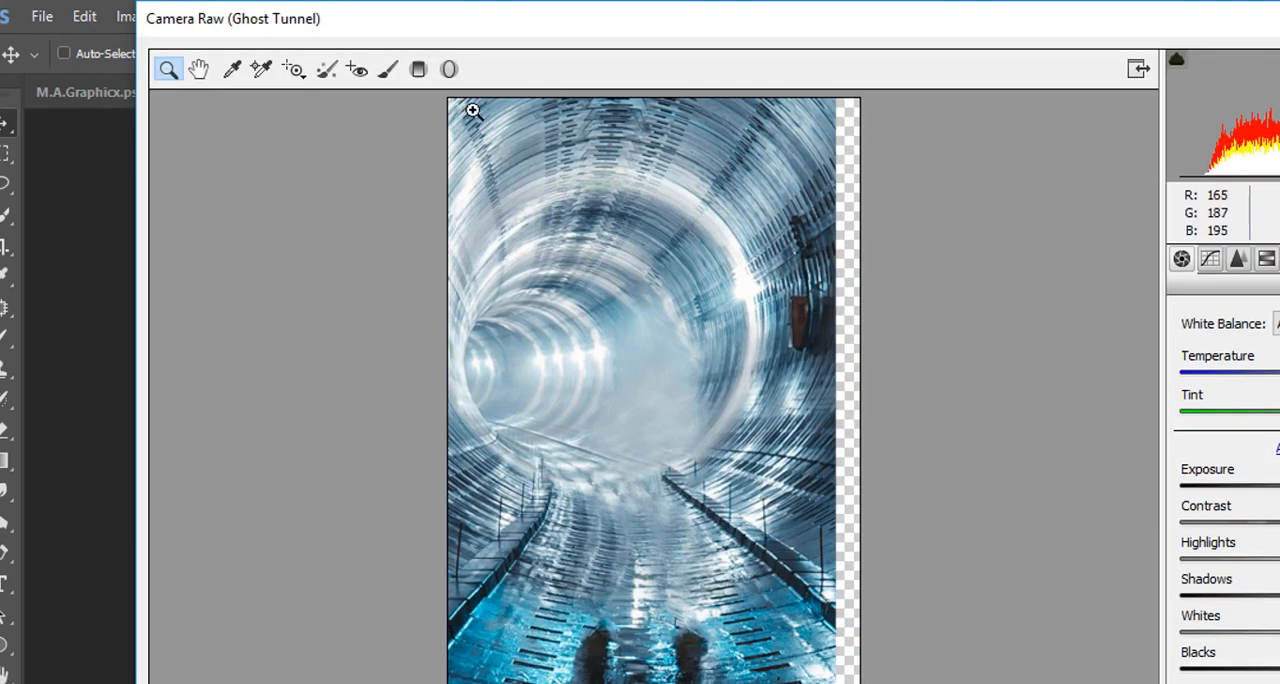
click(449, 69)
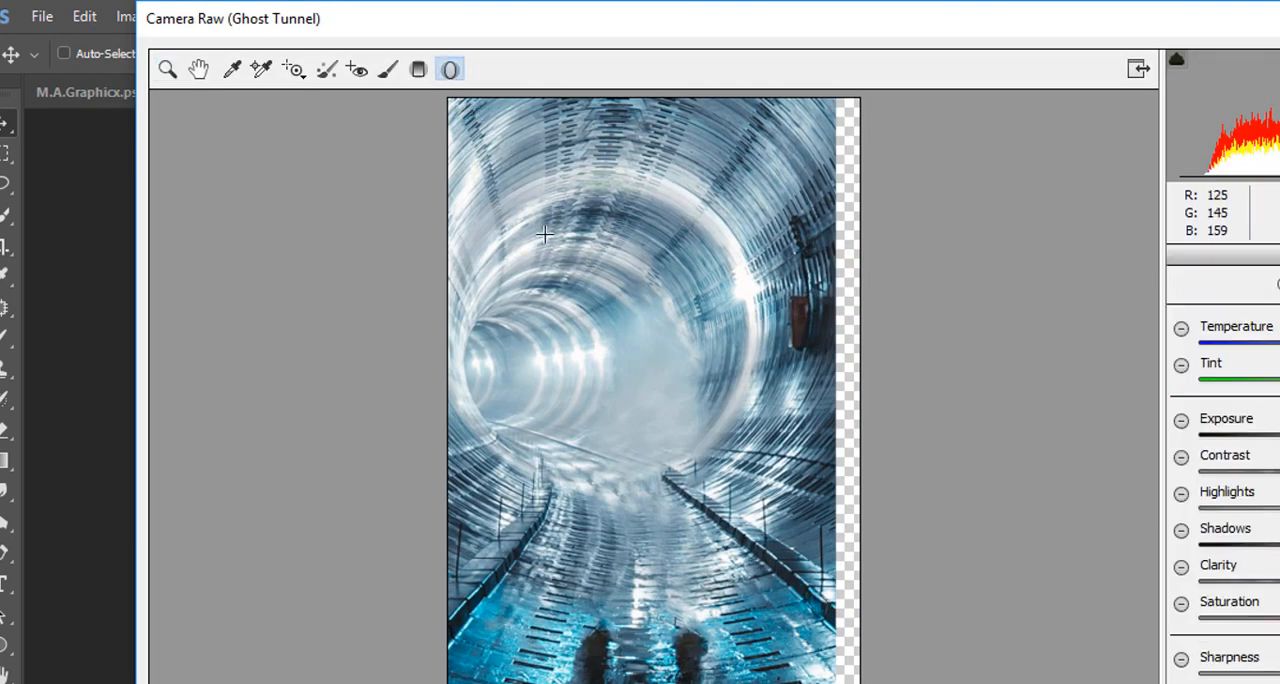
drag(488, 200, 702, 431)
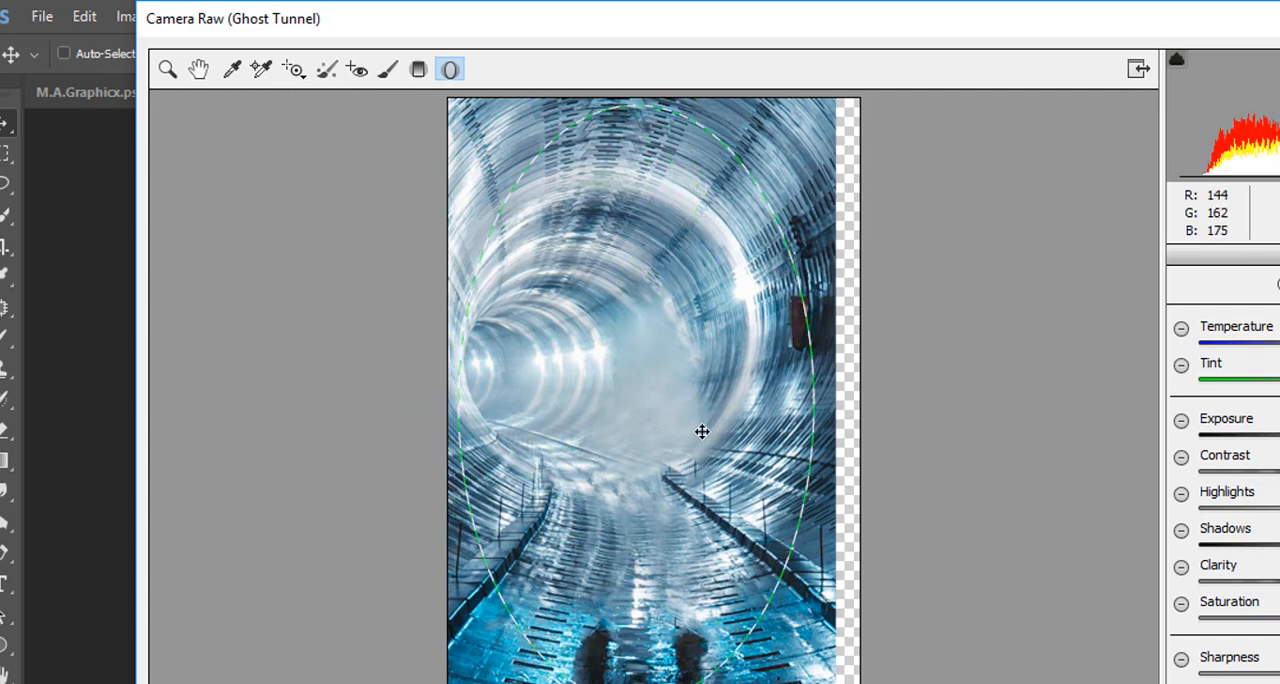
drag(813, 404, 837, 405)
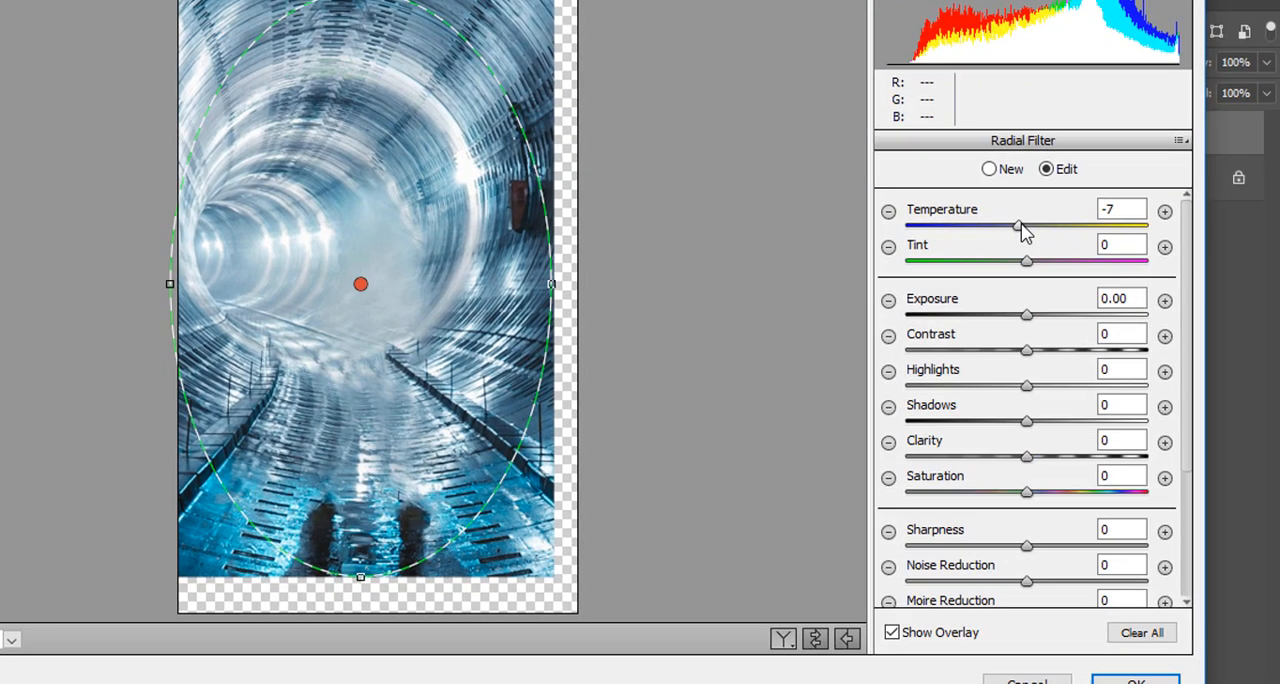
Set the Radial Filter's Temperature and Tint to -100, Exposure to -0.40 and Contrast to +100.
drag(1279, 340, 1197, 349)
drag(1026, 262, 902, 262)
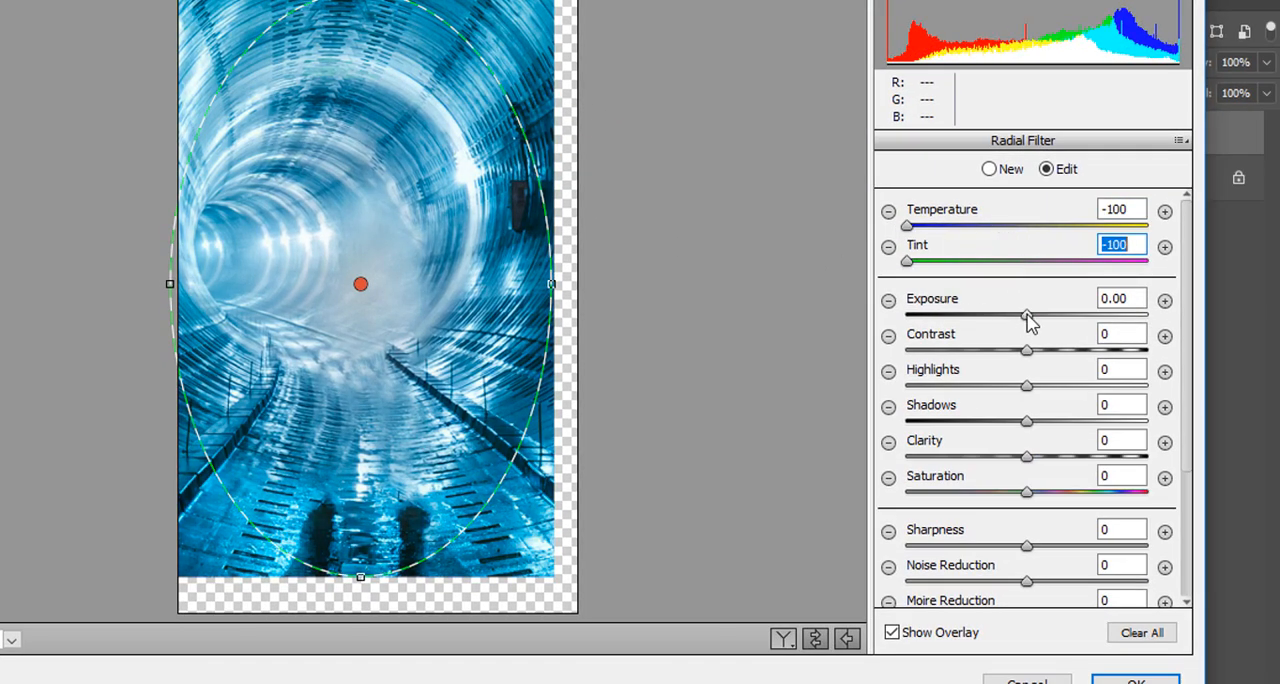
drag(1027, 315, 1016, 318)
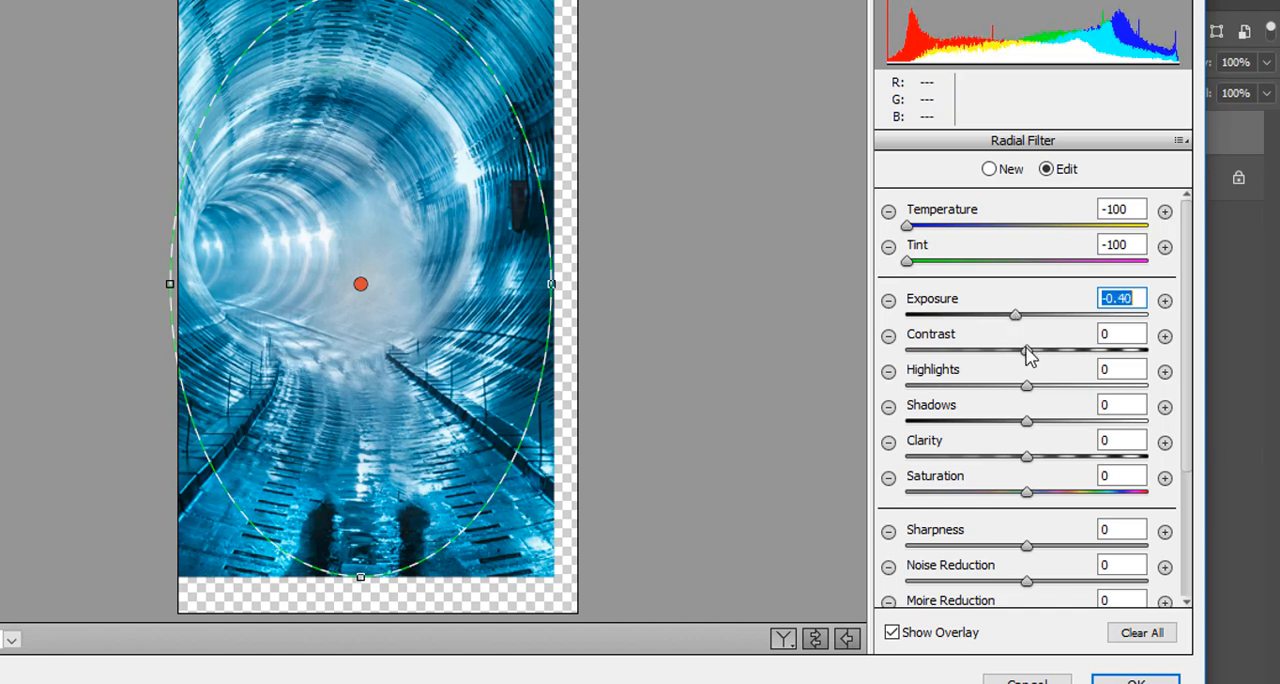
drag(1033, 360, 1167, 362)
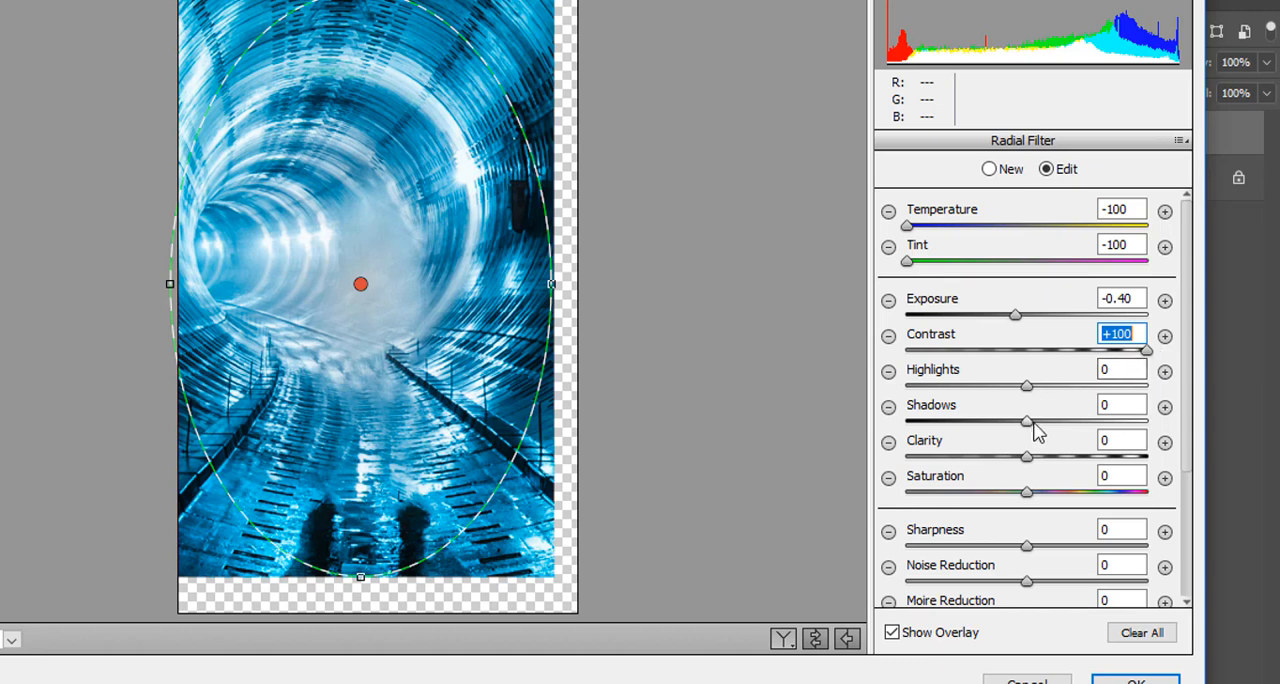
Set the Radial Filter's Shadows to -30, Saturation and Sharpness to +100, and apply the Camera Raw adjustments.
drag(1030, 428, 1011, 428)
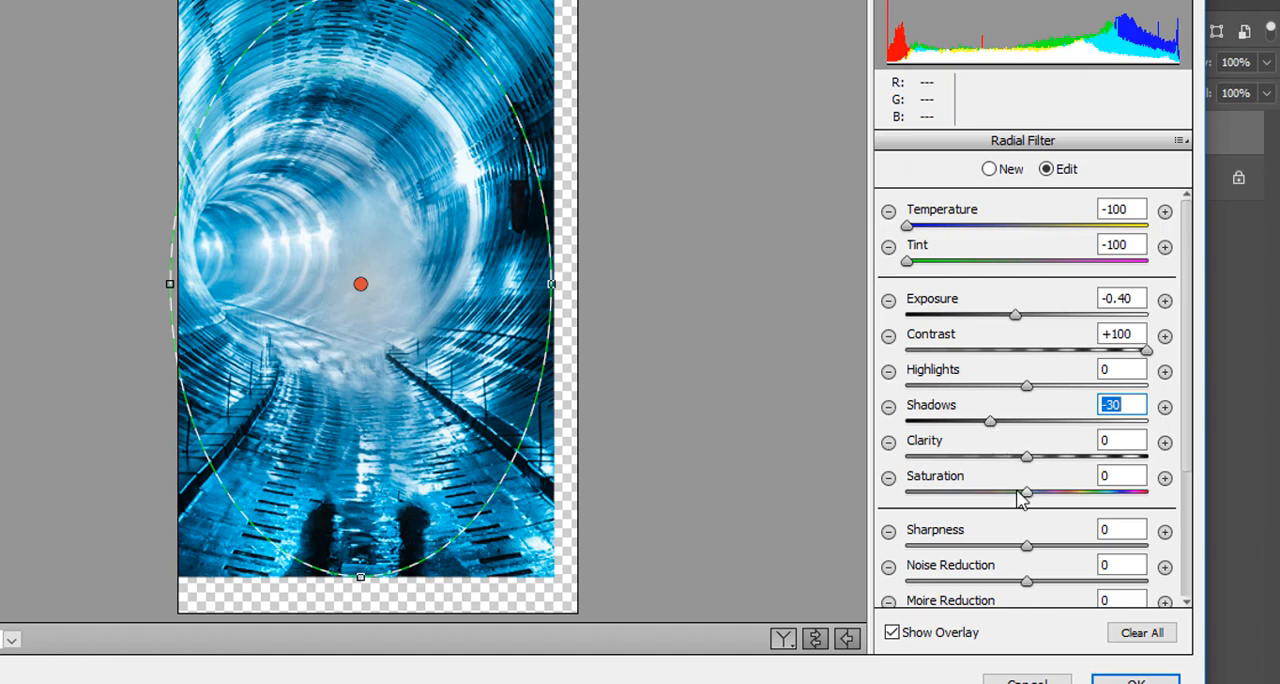
drag(1030, 493, 1174, 503)
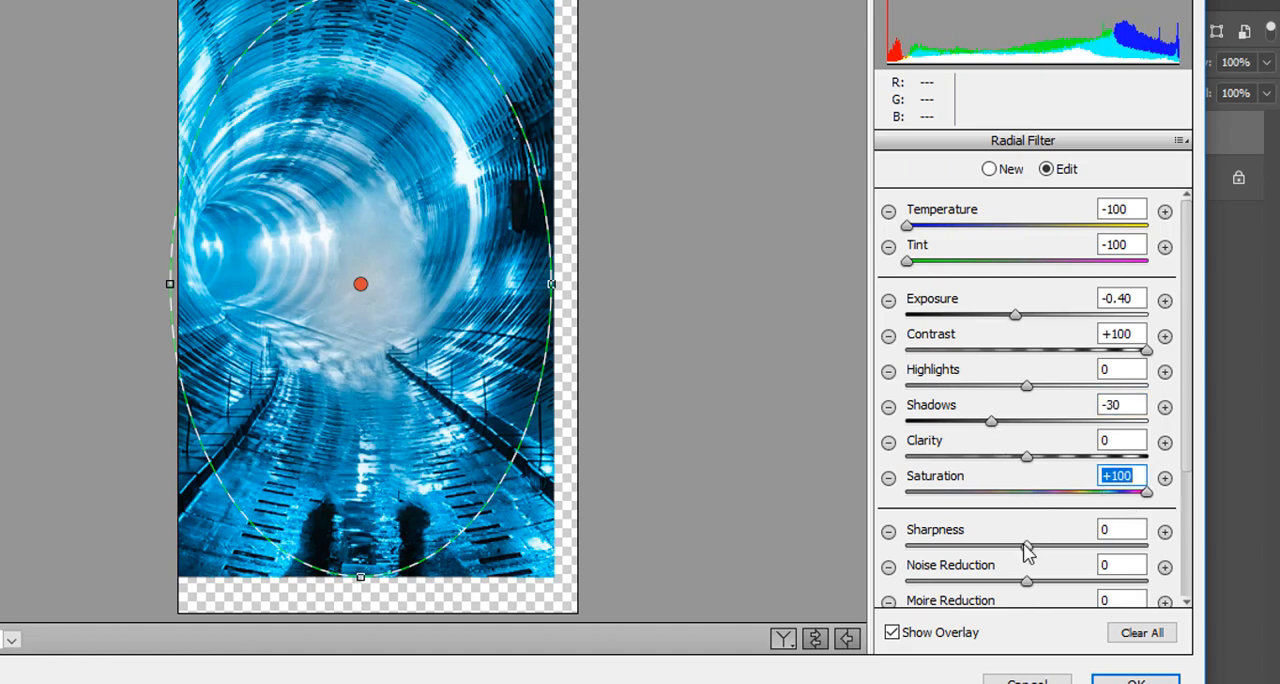
drag(1026, 545, 1150, 560)
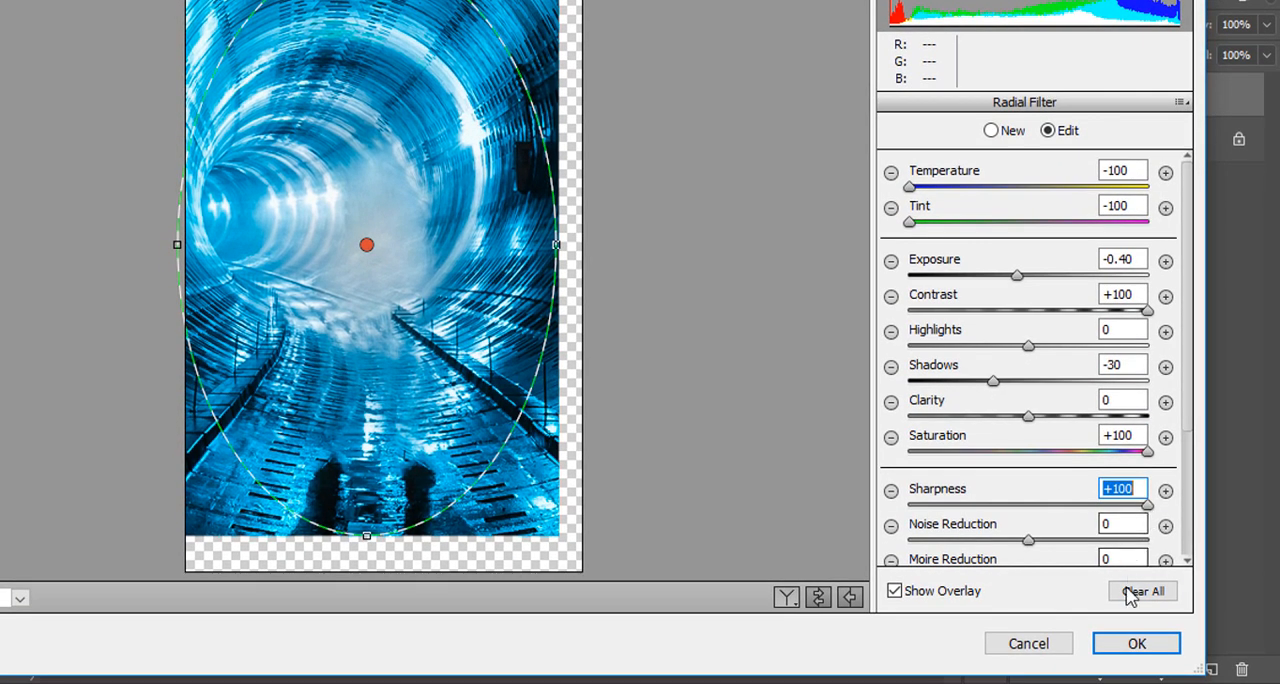
click(1136, 643)
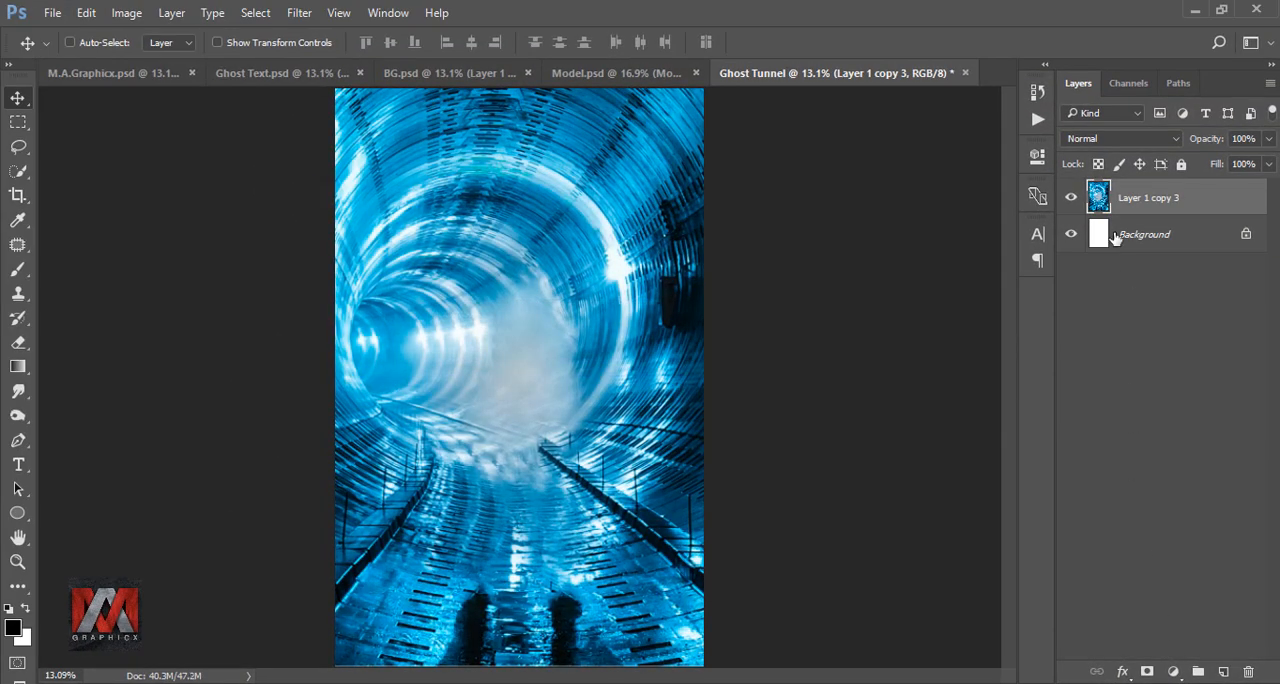
Bring the cut-out man from Model.psd into the Ghost Tunnel document, standing on the track, and duplicate his layer.
click(612, 73)
drag(573, 240, 536, 343)
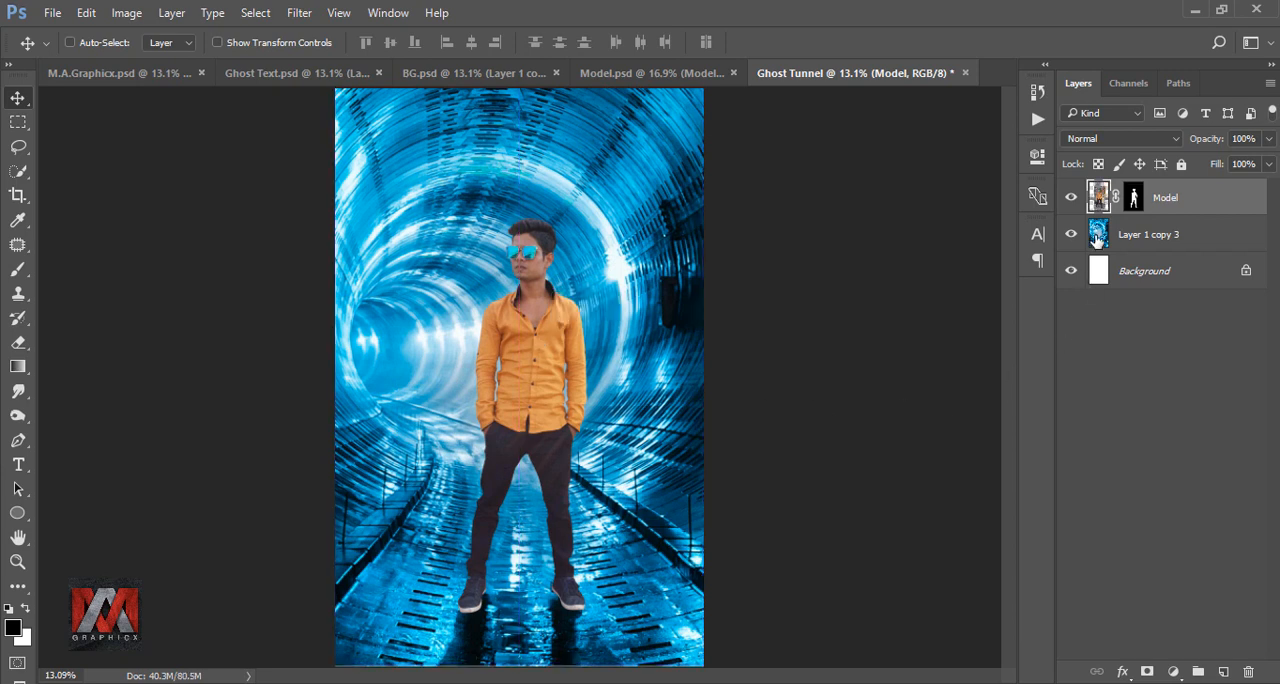
key(ctrl+j)
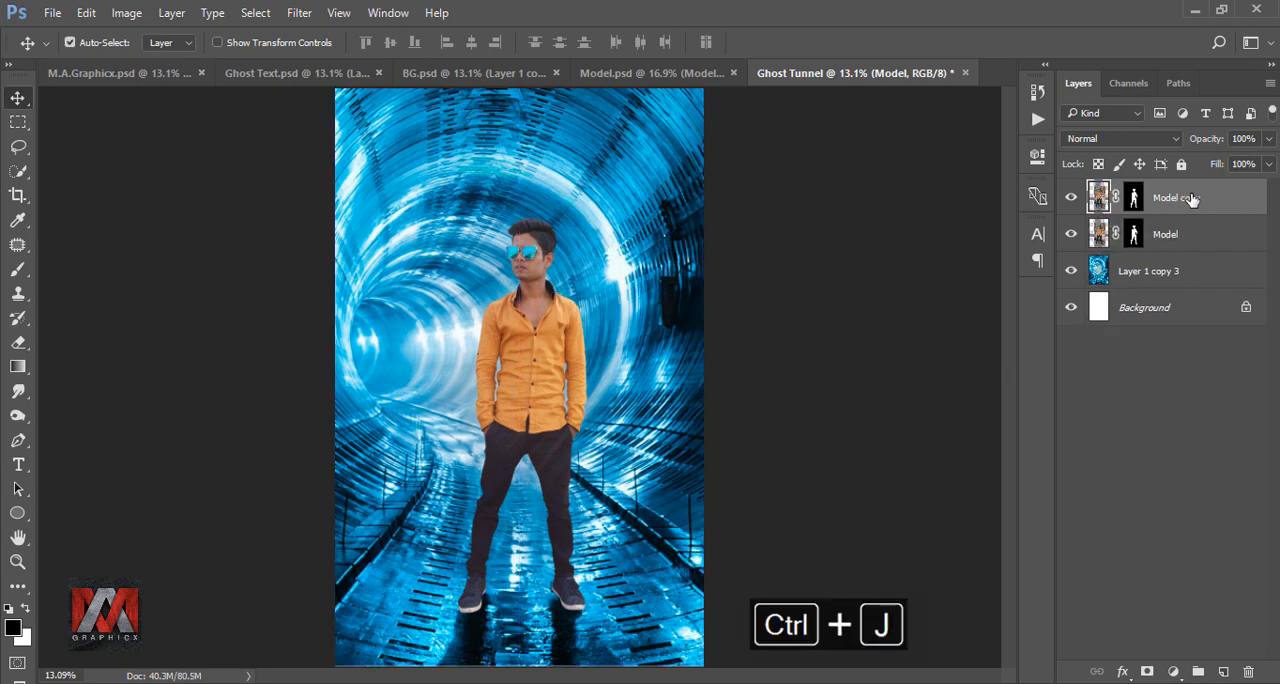
With the original Model layer hidden, convert the Model copy layer to a Smart Object and rasterize it.
right_click(1176, 198)
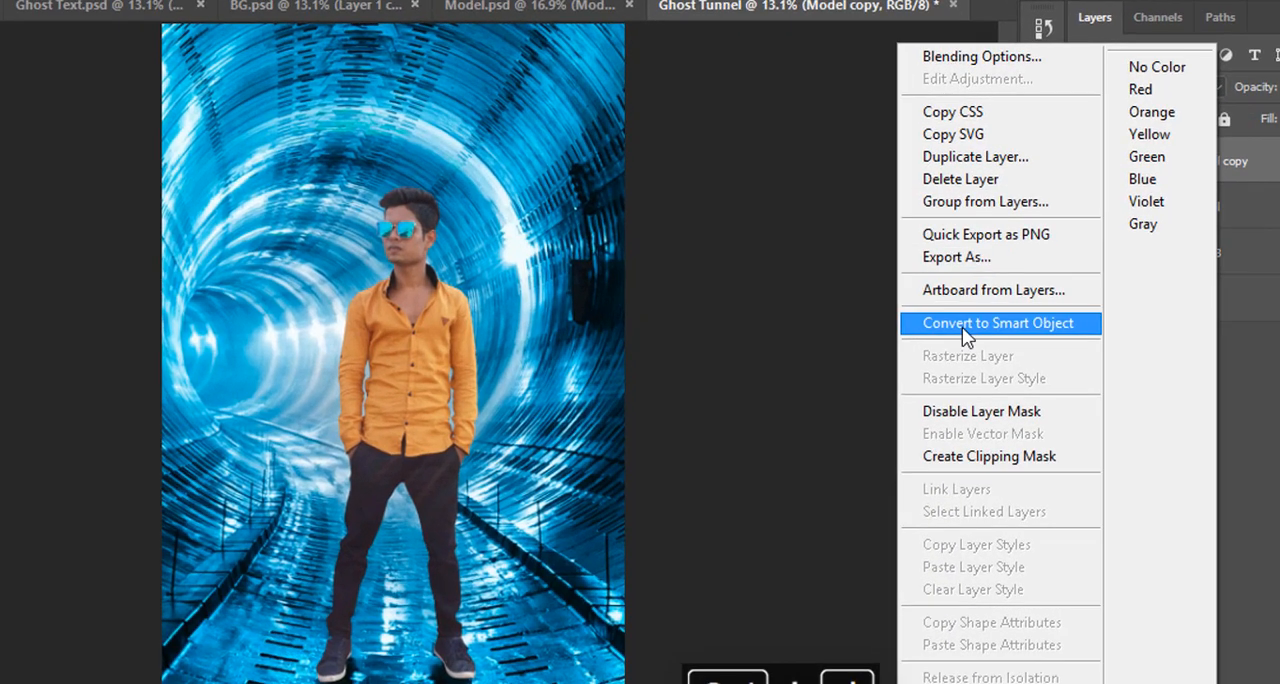
click(1000, 327)
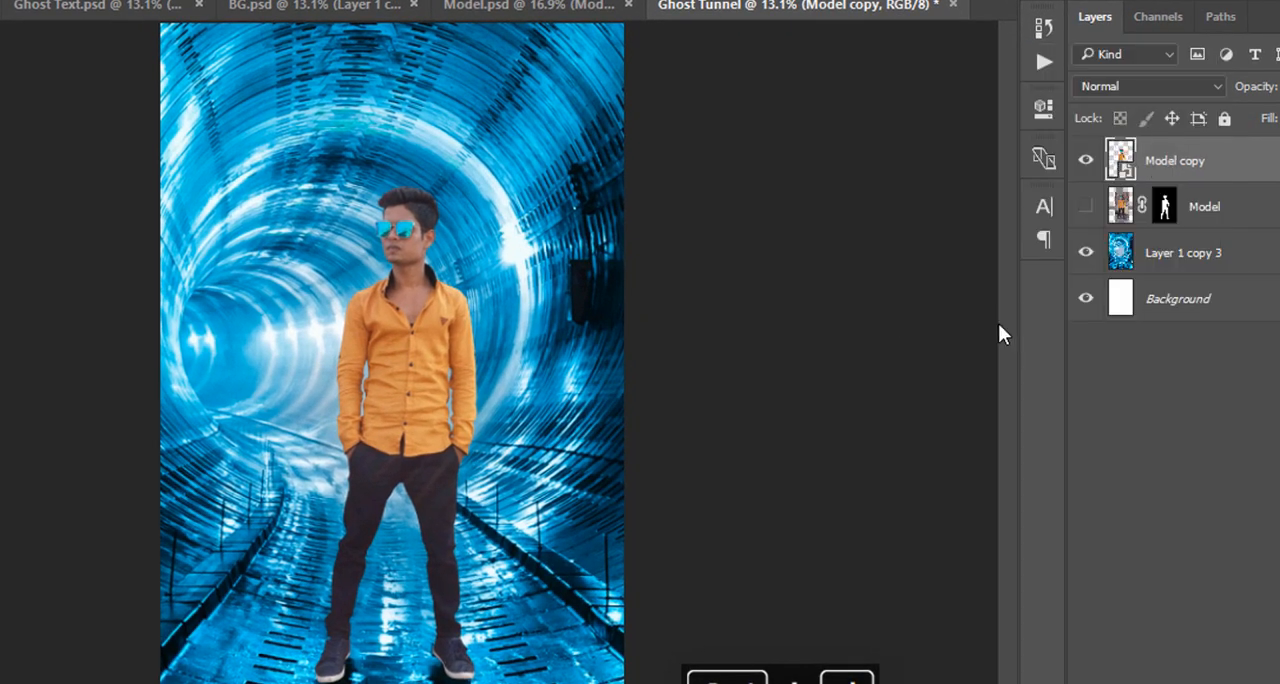
right_click(1237, 166)
click(976, 437)
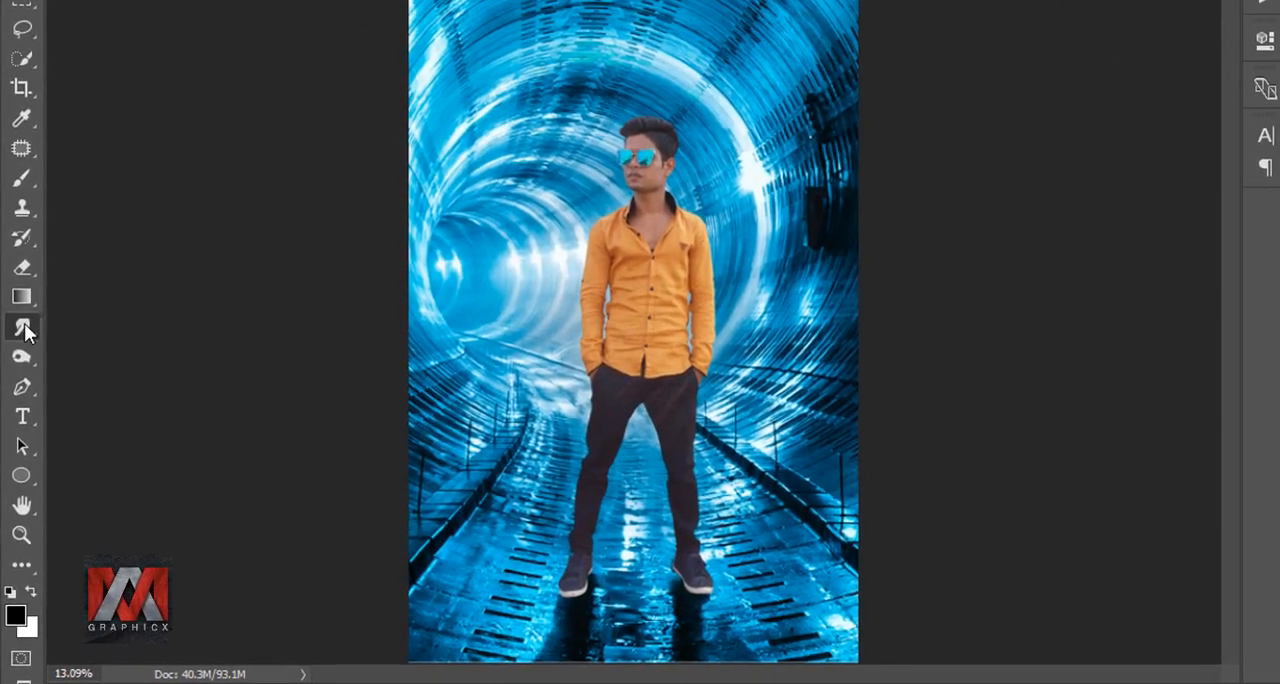
Smudge strands outward along the hair's front upper edge using a spatter brush of 40 to 60 px at 62% strength.
right_click(20, 354)
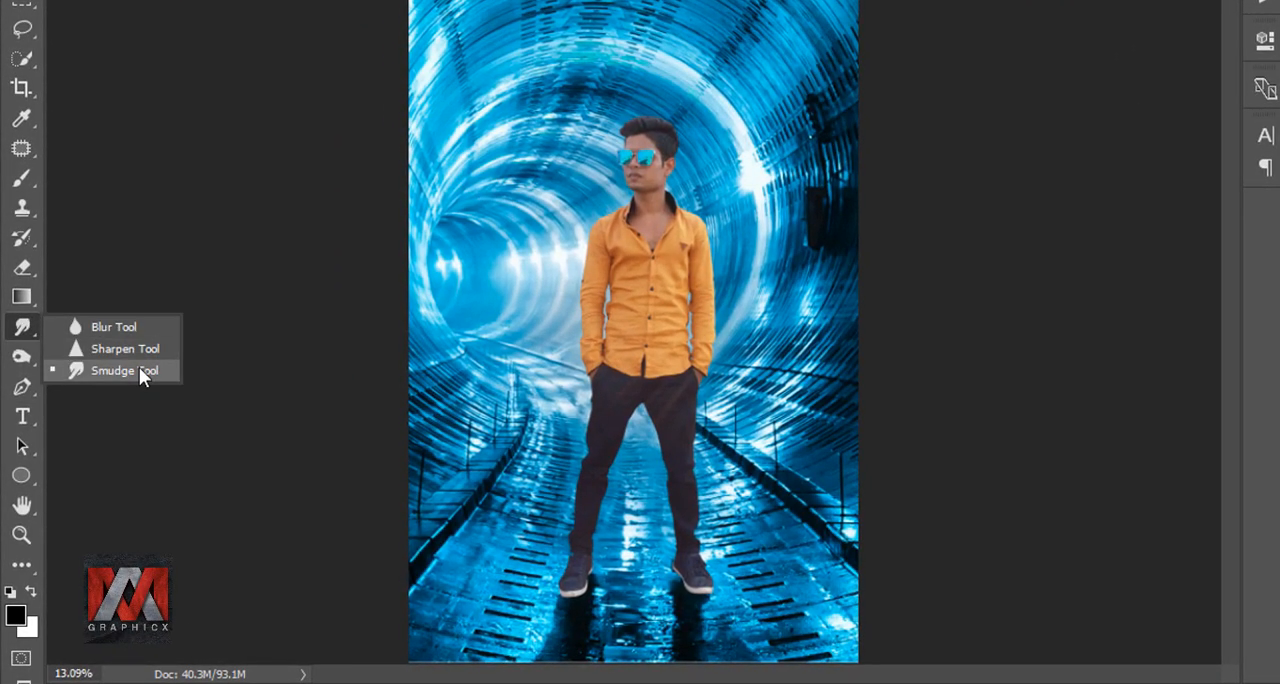
click(128, 391)
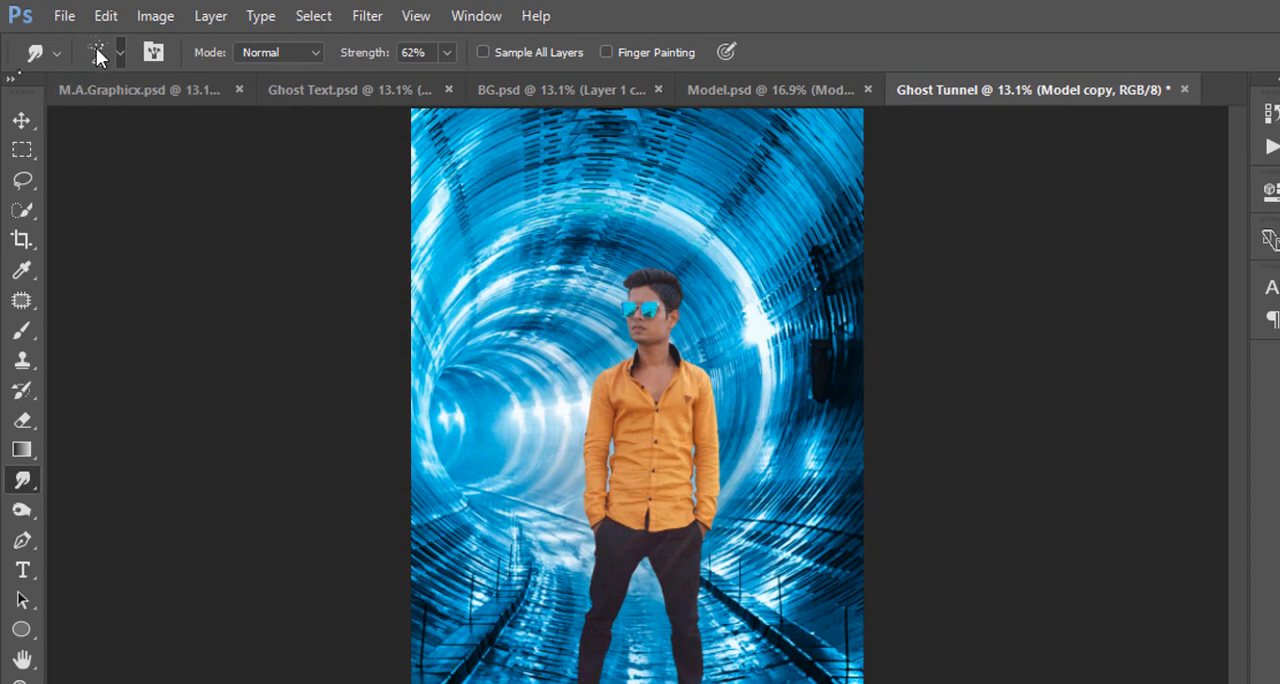
click(97, 49)
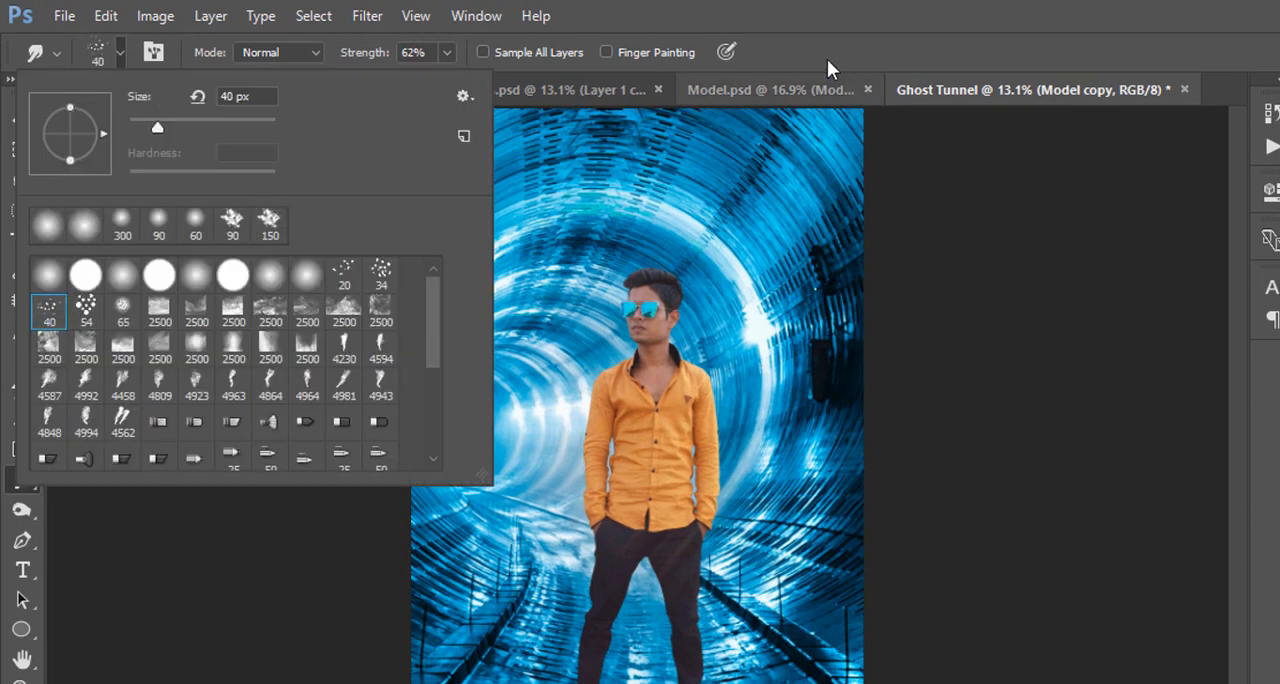
click(802, 49)
scroll(628, 281, up, 6)
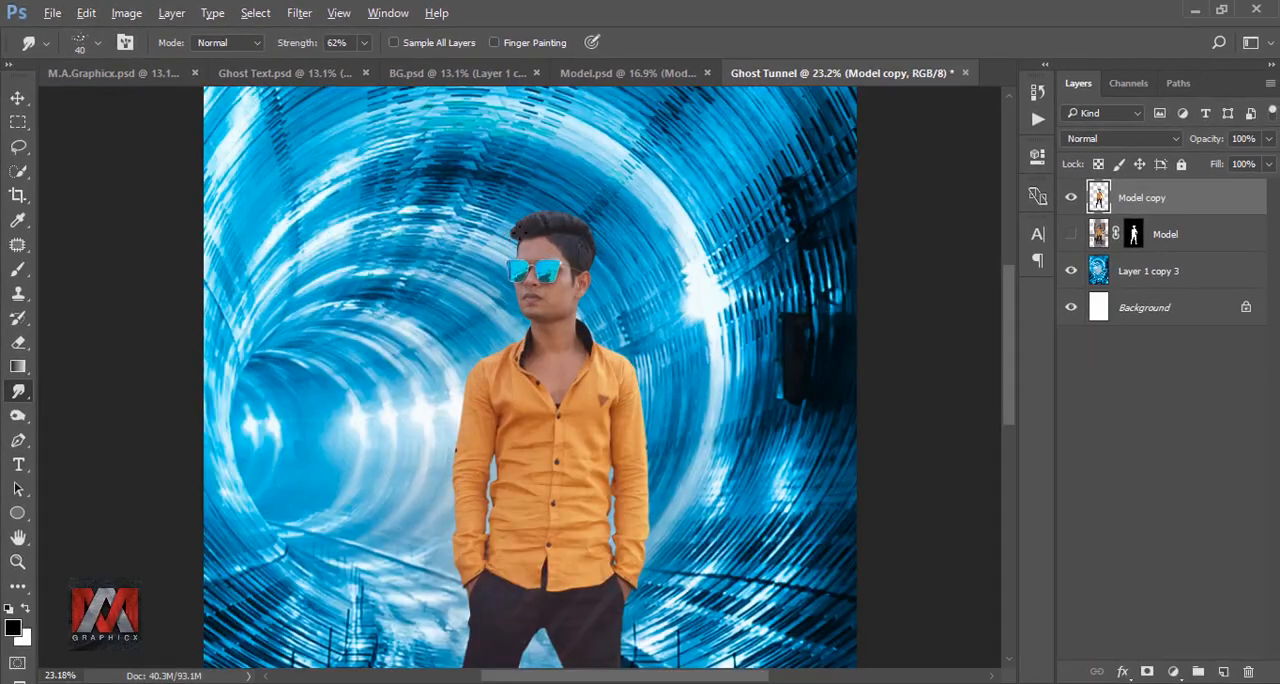
scroll(540, 208, up, 8)
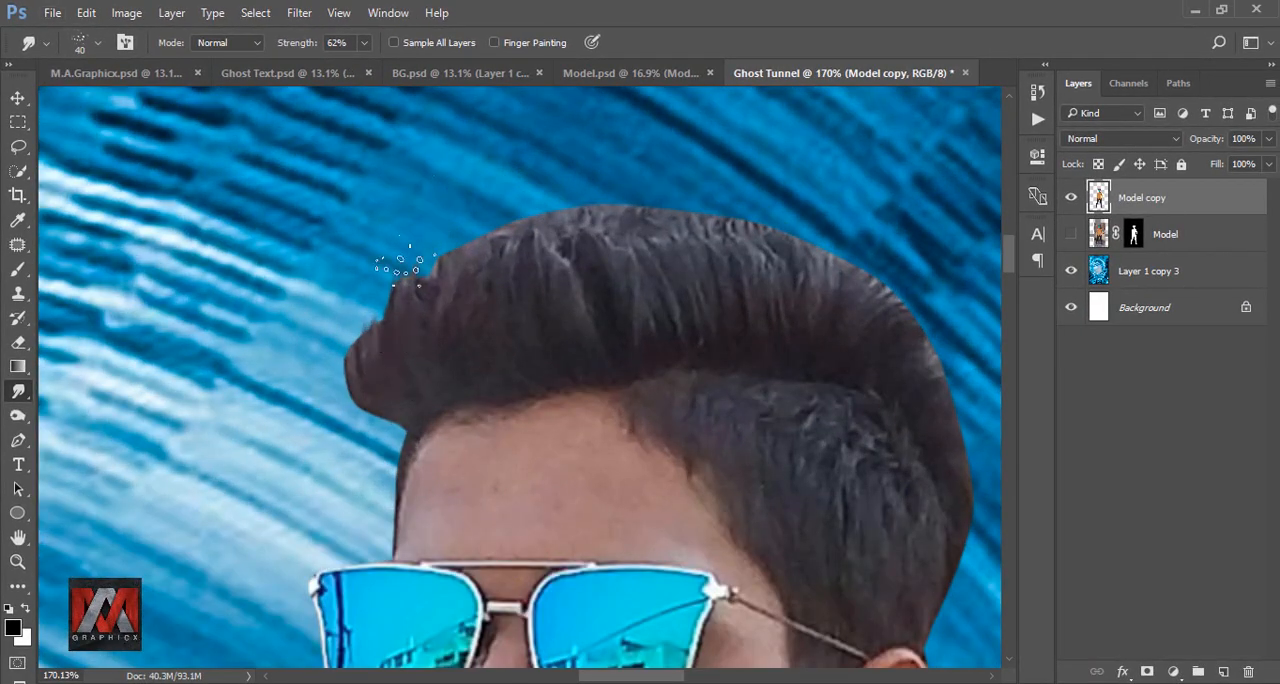
drag(445, 278, 484, 232)
drag(535, 260, 592, 208)
key(bracketright)
key(bracketright)
drag(566, 285, 640, 200)
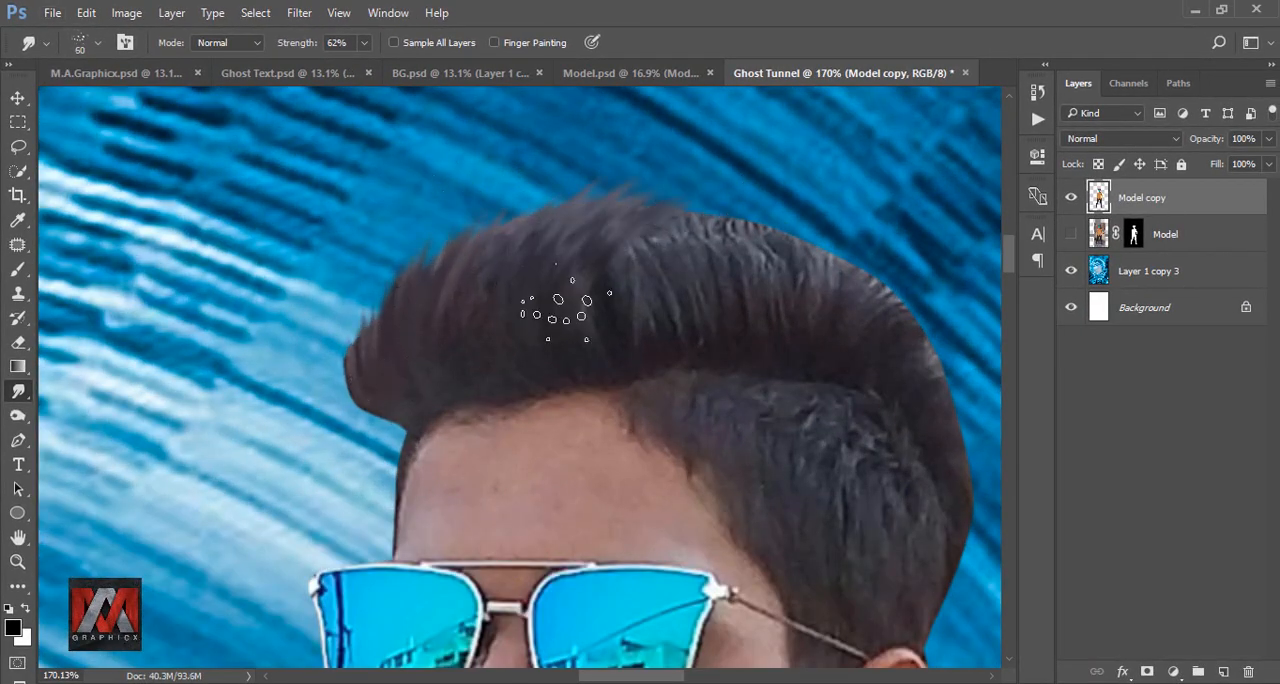
Smudge the hair across the crown and back of the head with the 60 px spatter brush to soften the cut-out edge.
drag(640, 295, 742, 228)
drag(668, 323, 426, 311)
drag(530, 290, 620, 238)
drag(585, 295, 672, 260)
drag(650, 335, 712, 372)
drag(660, 470, 716, 545)
drag(560, 380, 688, 440)
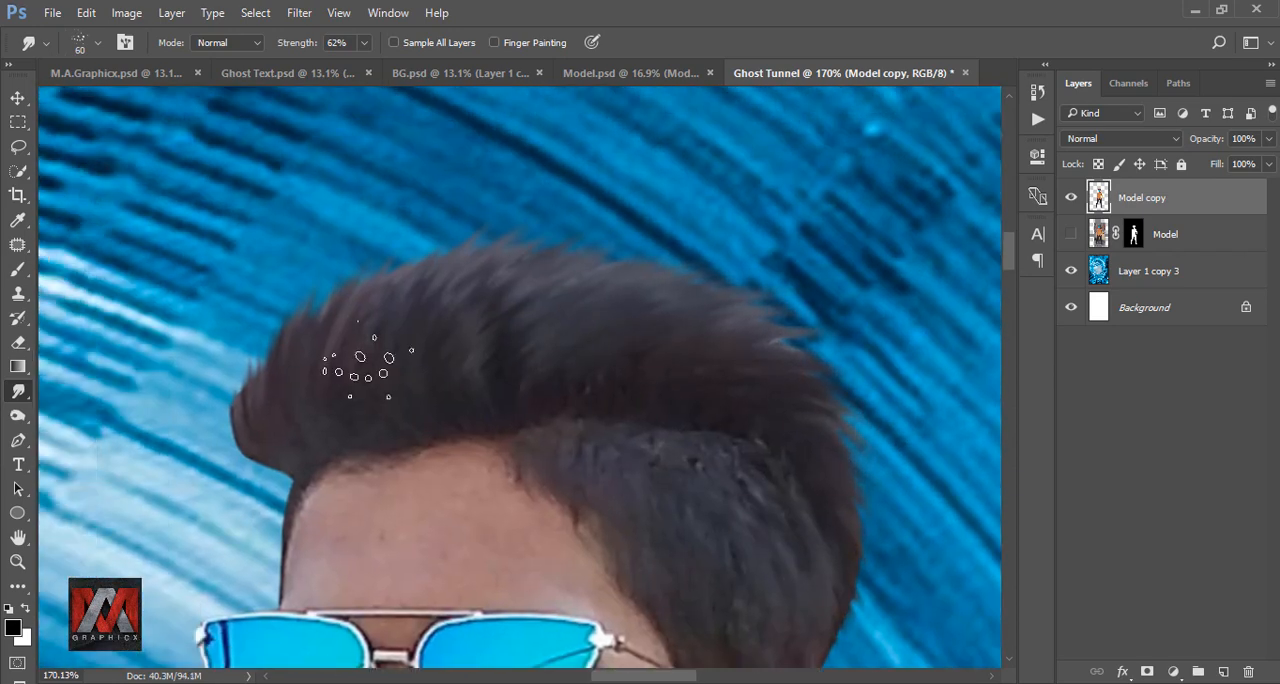
drag(300, 390, 252, 340)
mouse_move(335, 355)
mouse_down()
mouse_move(312, 290)
mouse_move(335, 275)
mouse_up()
drag(405, 325, 420, 258)
drag(290, 420, 553, 331)
drag(540, 315, 504, 276)
drag(524, 386, 474, 368)
drag(510, 380, 468, 316)
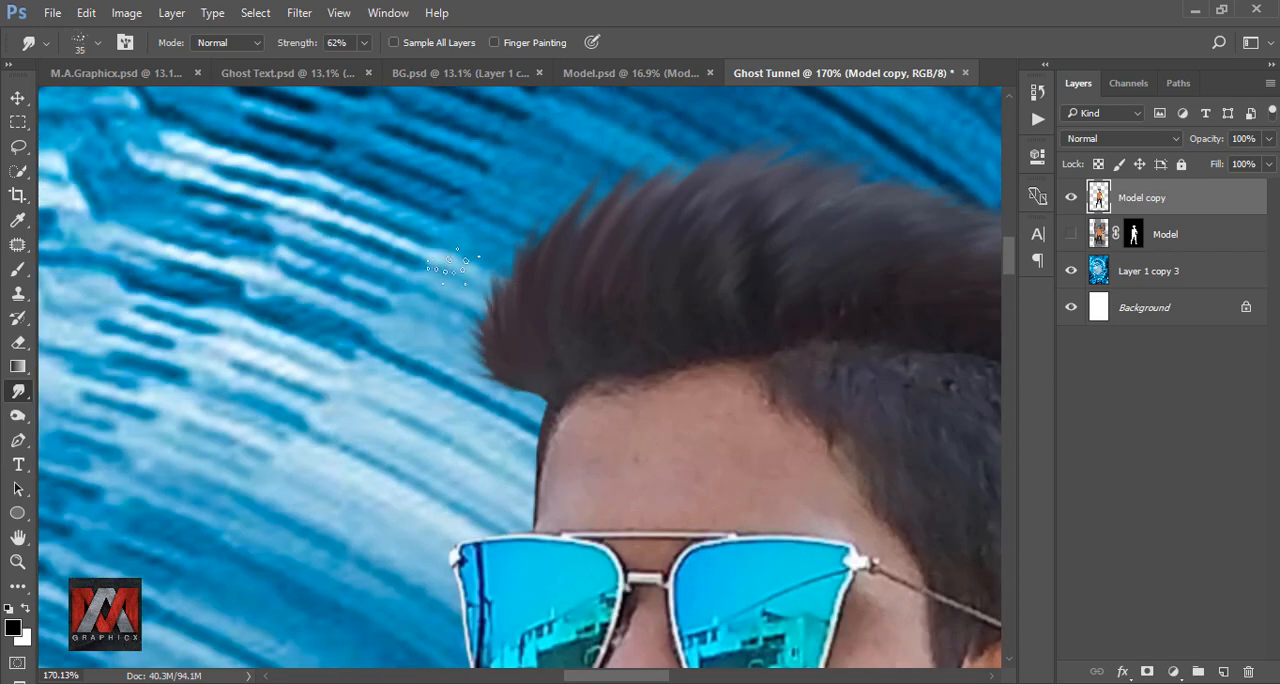
Smudge finer strands into the front quiff and the side hair down to the ear with a smaller brush of about 30 px.
drag(545, 235, 361, 365)
drag(378, 405, 332, 324)
drag(505, 318, 460, 266)
drag(654, 253, 487, 196)
drag(565, 275, 628, 240)
drag(710, 325, 768, 368)
mouse_move(632, 428)
mouse_down()
mouse_move(601, 353)
mouse_move(580, 400)
mouse_up()
drag(490, 352, 526, 400)
drag(628, 465, 585, 300)
key(bracketleft)
key(bracketleft)
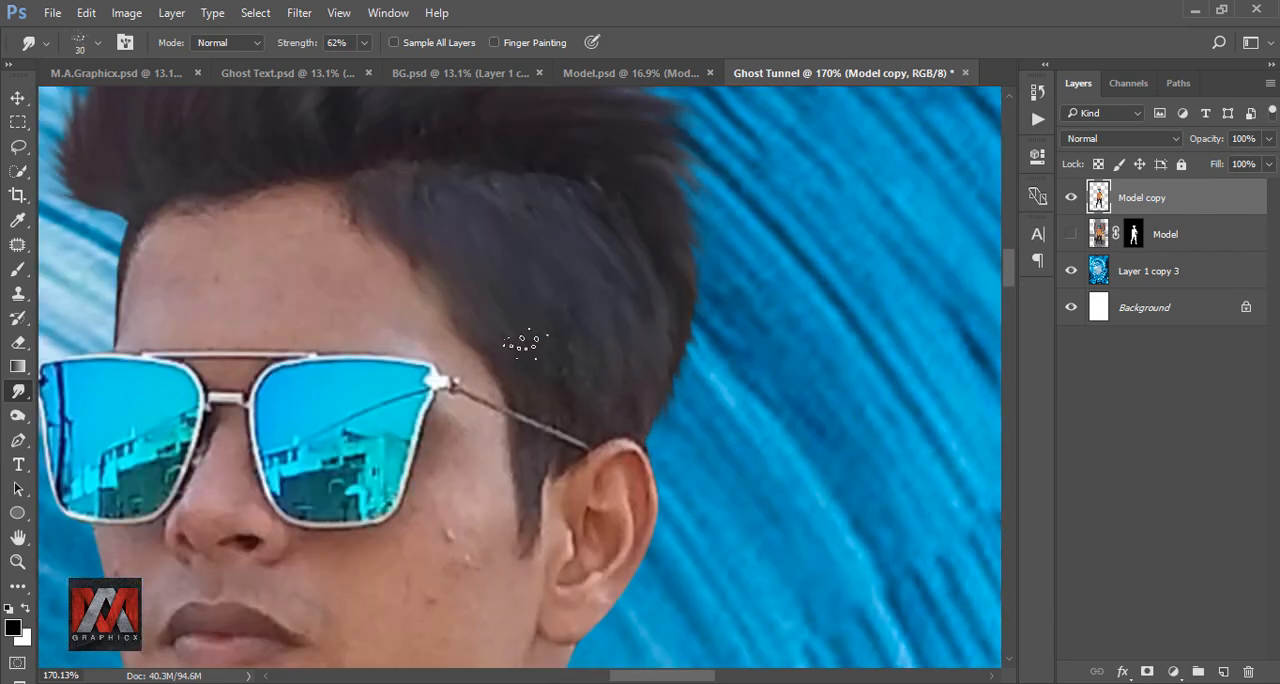
drag(499, 288, 621, 586)
Rotate the smudge brush tip upright, enlarge it to 40 px and refine the strands along the top of the hair.
right_click(675, 197)
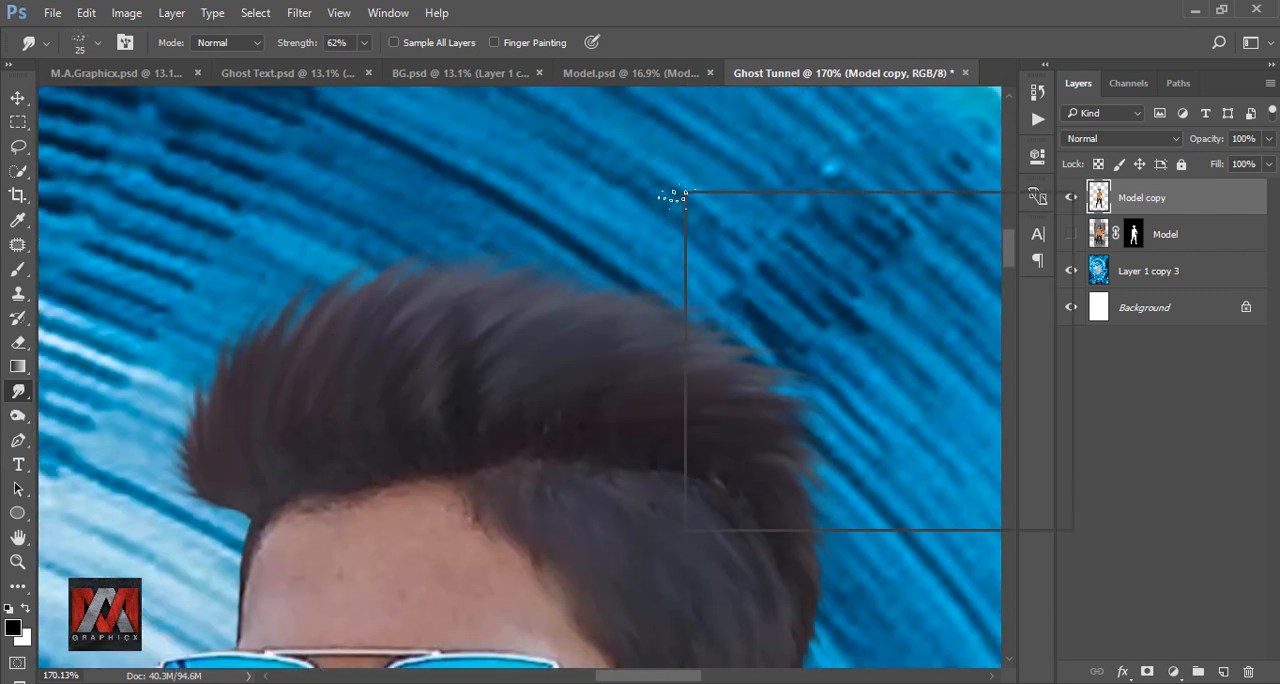
click(729, 219)
click(234, 314)
key(bracketright)
key(bracketright)
key(bracketright)
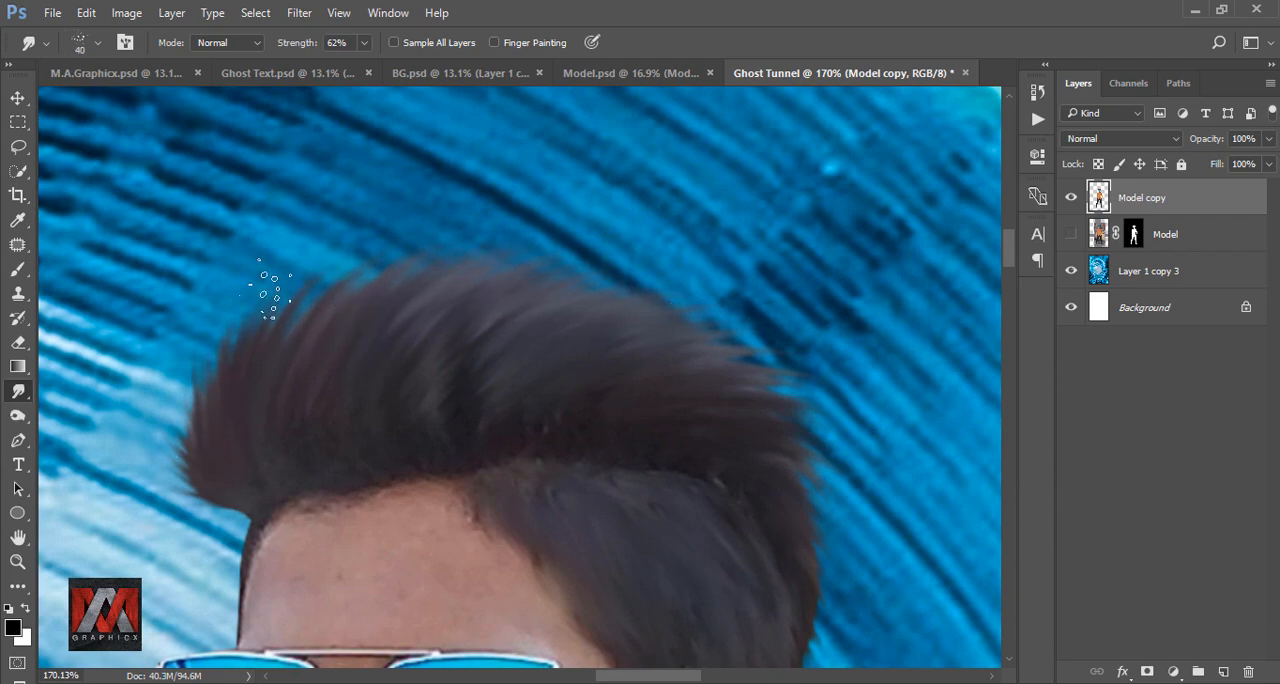
drag(653, 317, 565, 273)
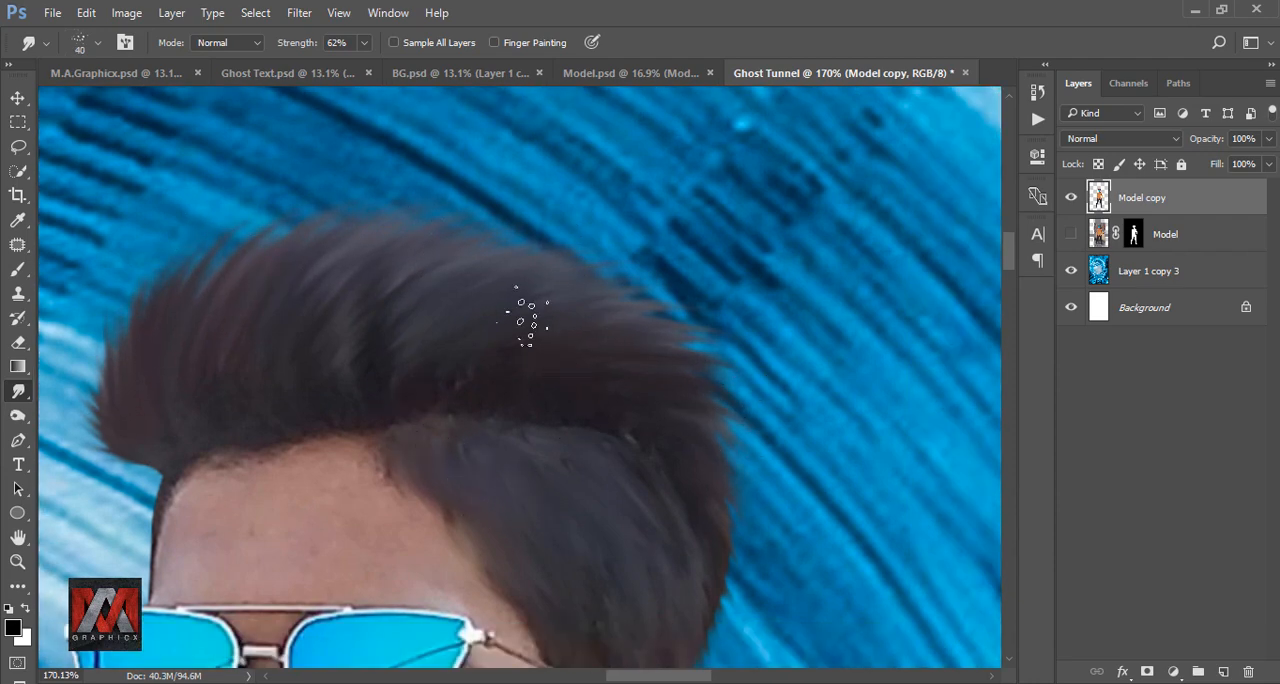
scroll(446, 277, down, 5)
key(ctrl+0)
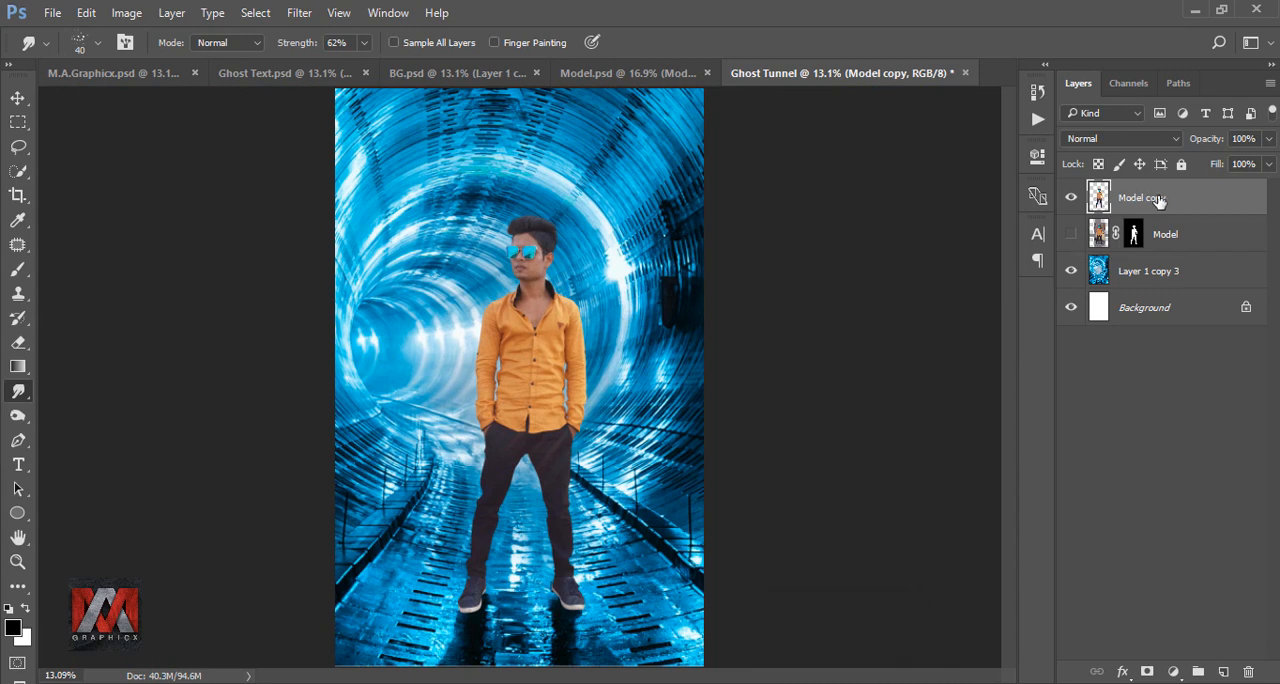
Duplicate the Model copy layer, keep only the duplicate visible and give the Smudge tool the 65 px textured brush tip.
key(ctrl+j)
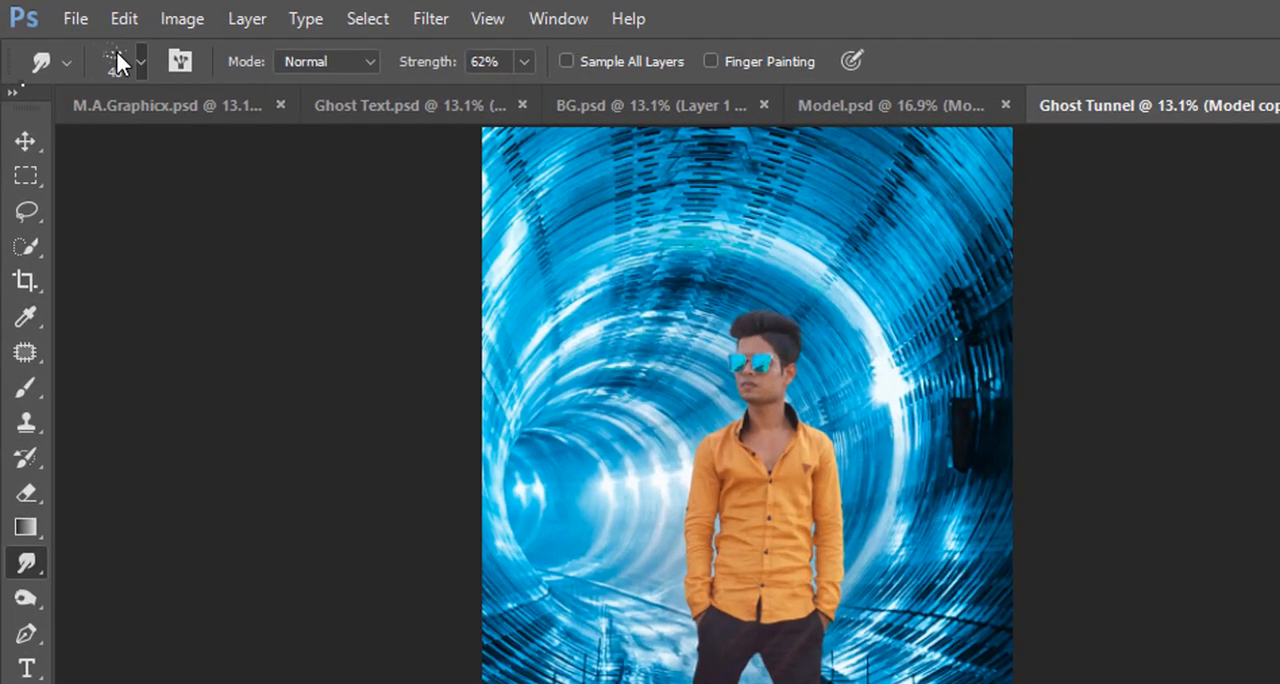
click(116, 50)
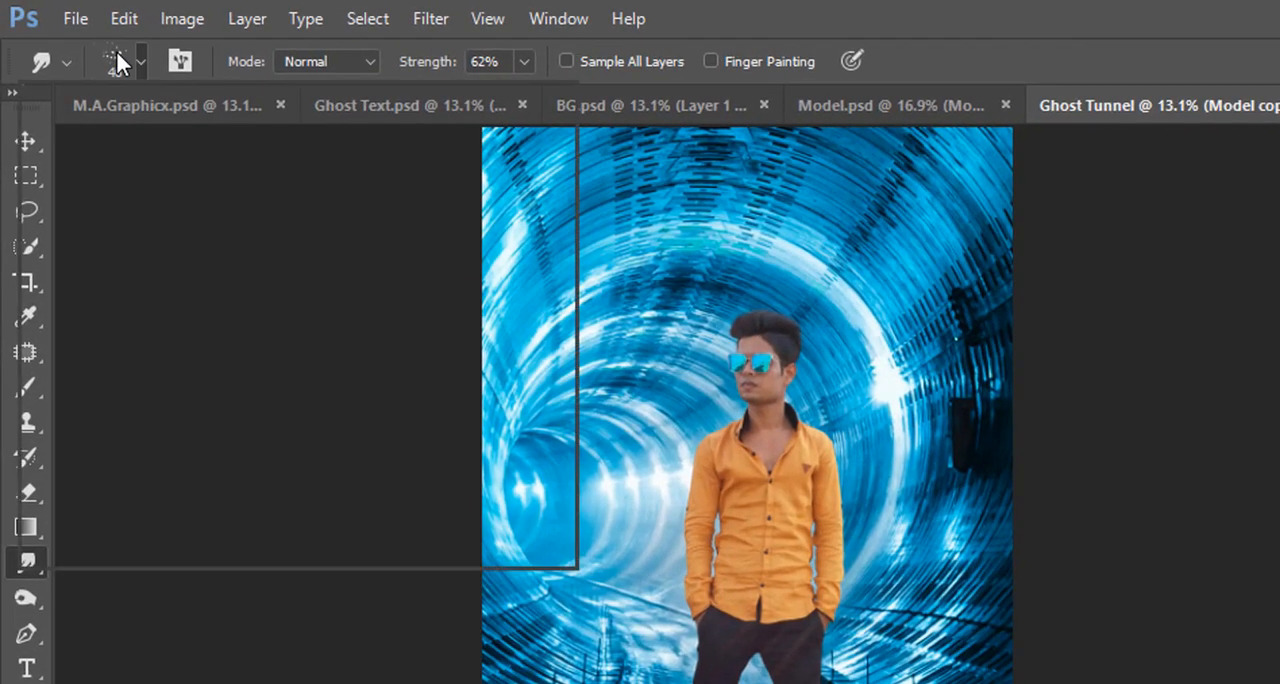
click(145, 362)
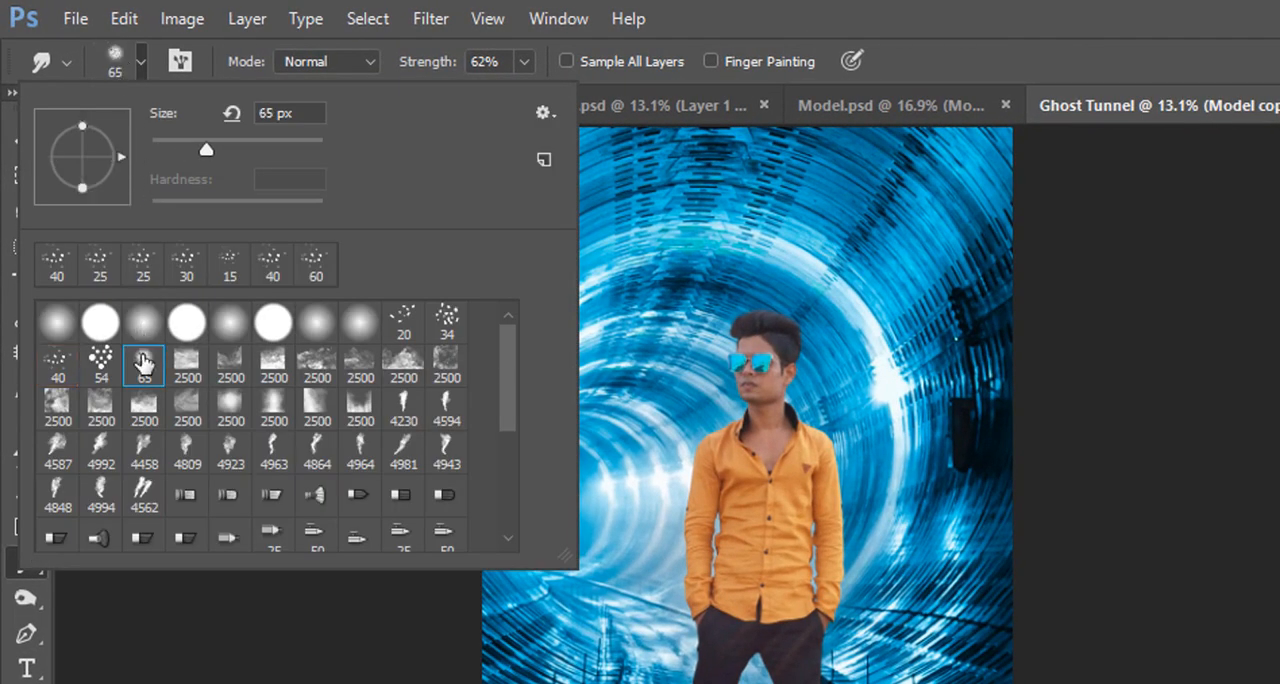
click(896, 56)
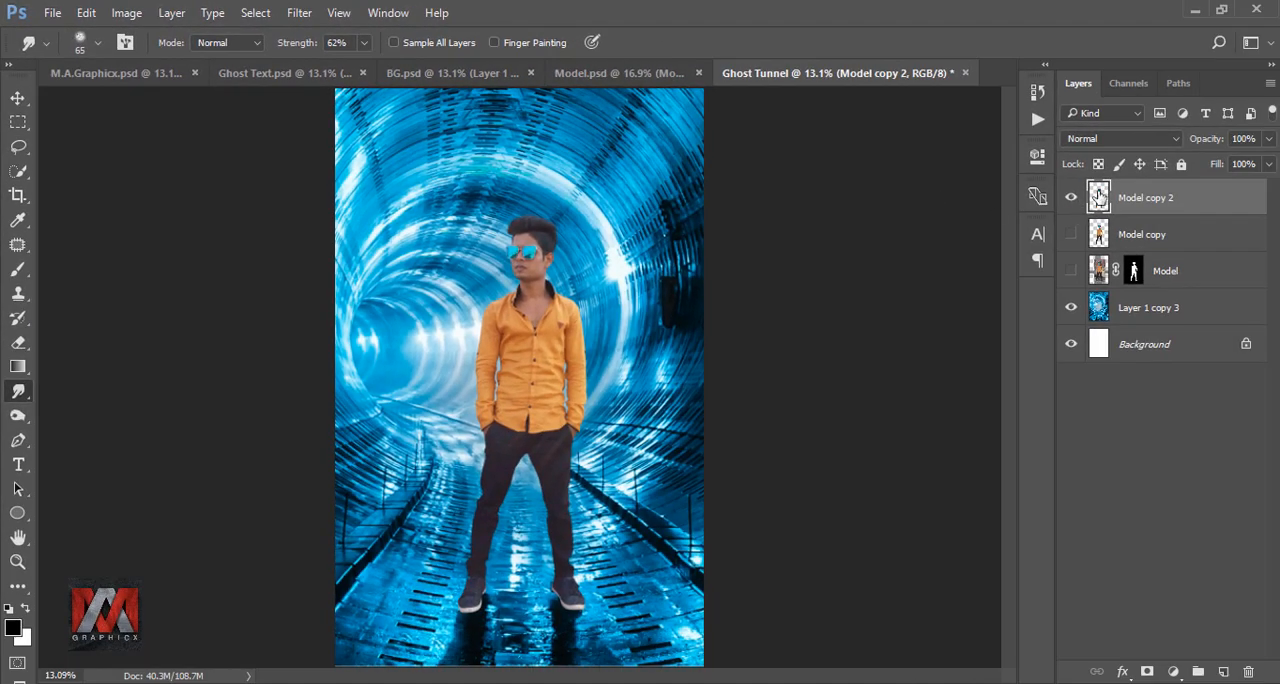
Select the pixels of Model copy 2 and set the Smudge strength to 21% for working on the face.
right_click(1097, 196)
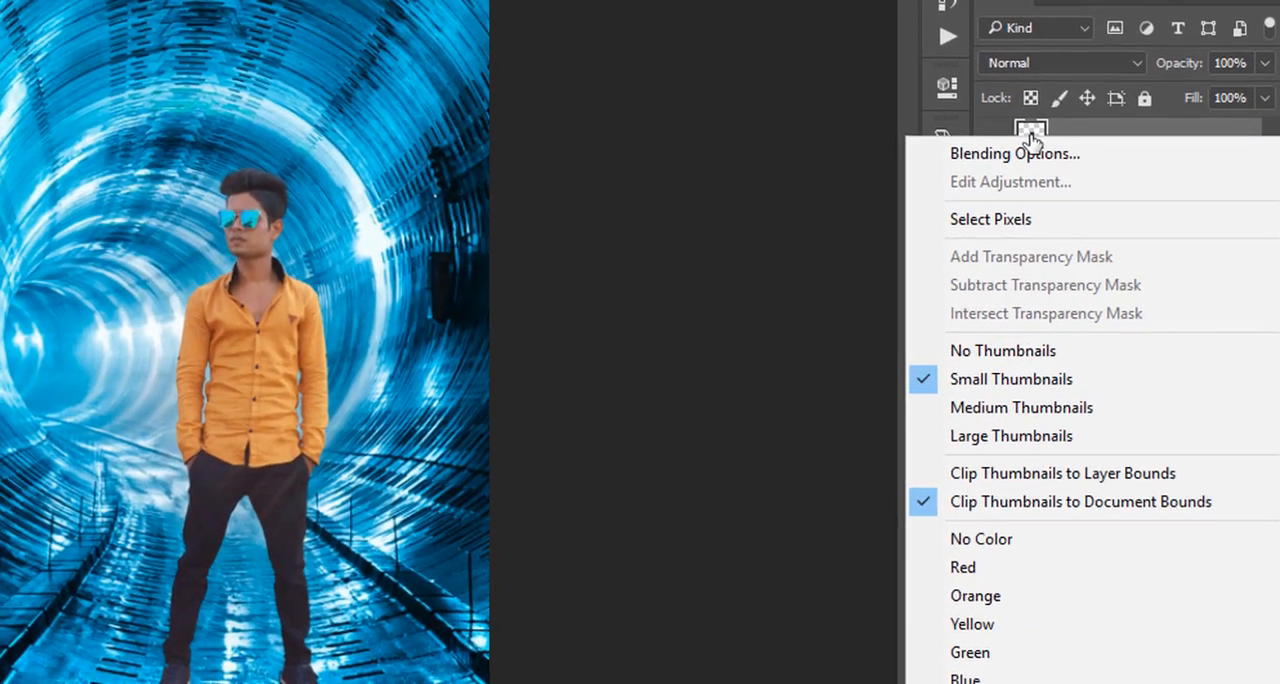
click(1098, 218)
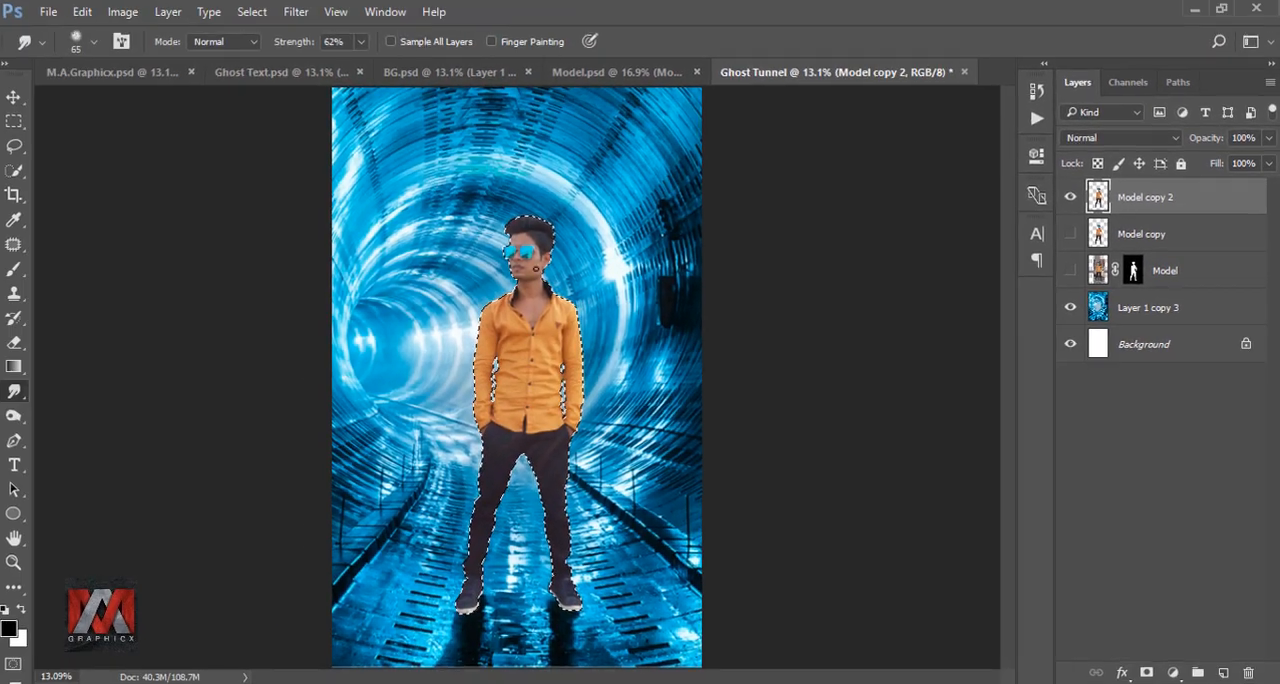
scroll(521, 228, up, 2)
scroll(521, 228, up, 9)
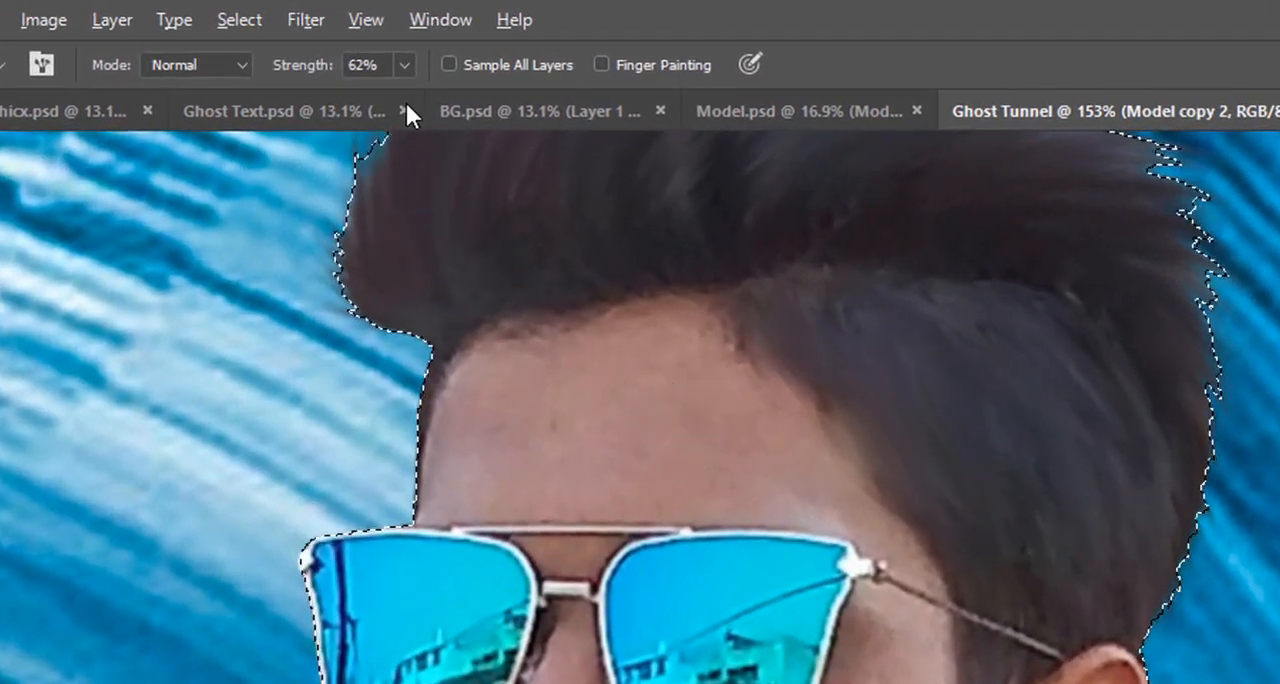
click(401, 63)
mouse_move(411, 94)
mouse_down()
mouse_move(339, 98)
mouse_move(350, 97)
mouse_up()
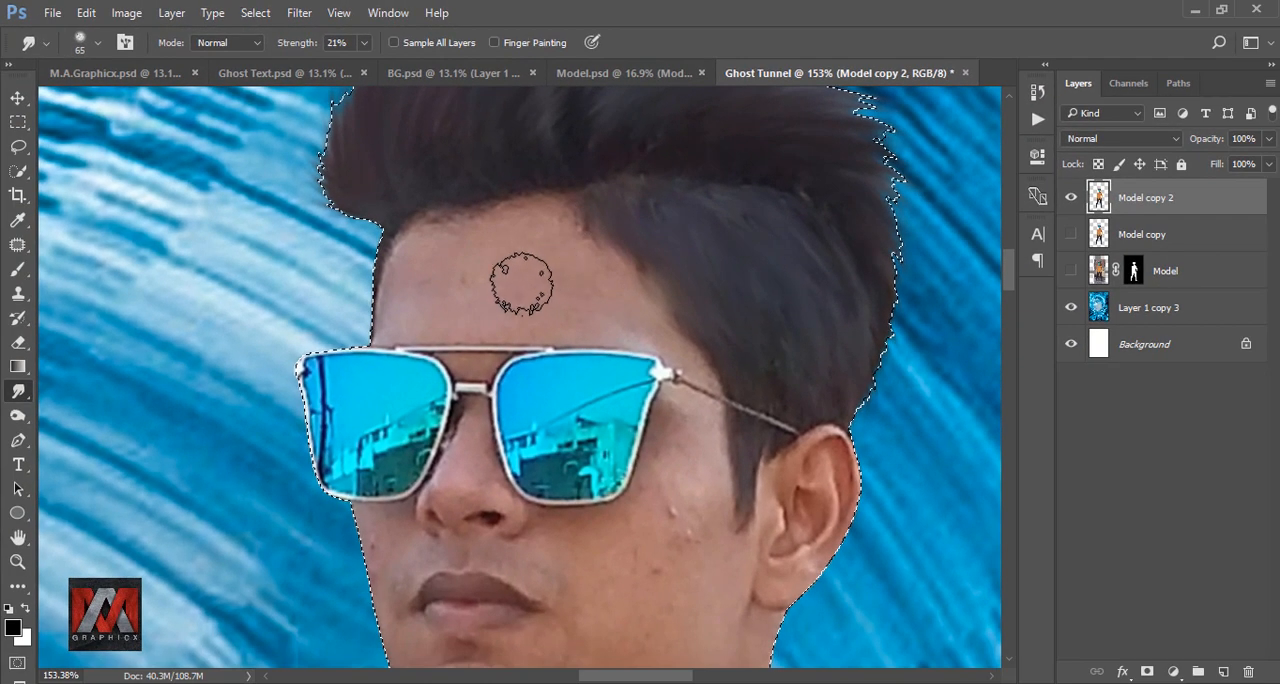
Smooth the skin on the forehead, nose and cheeks by smudging with a brush of about 30 to 60 px.
key(bracketleft)
key(bracketleft)
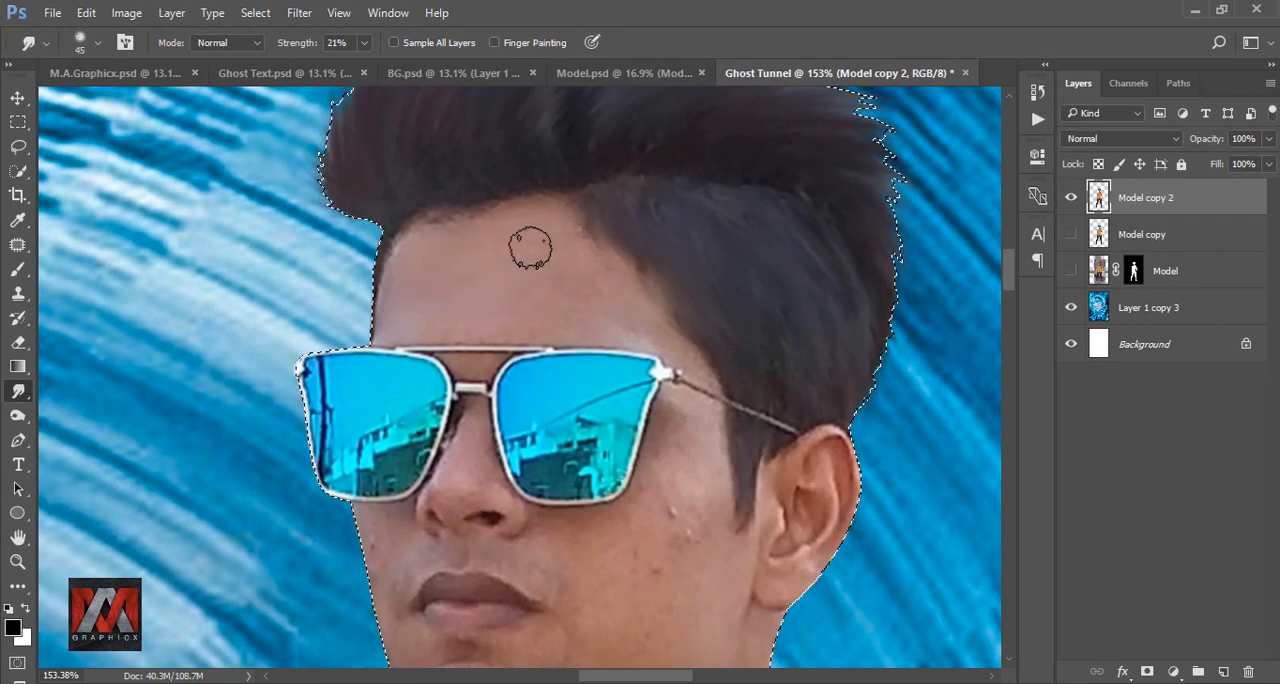
key(bracketleft)
key(bracketleft)
key(bracketleft)
drag(485, 385, 511, 259)
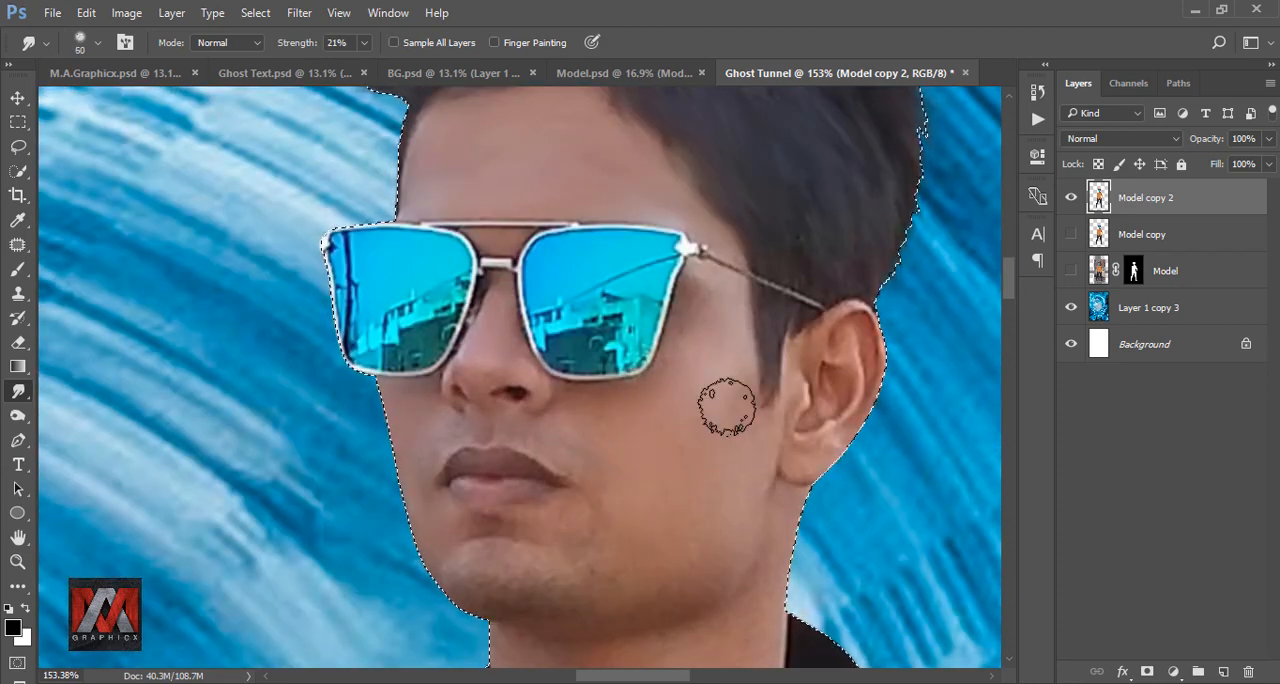
Smooth the skin around the mouth, along the jaw and on the neck with a smudge brush of 30 to 45 px.
scroll(700, 427, down, 3)
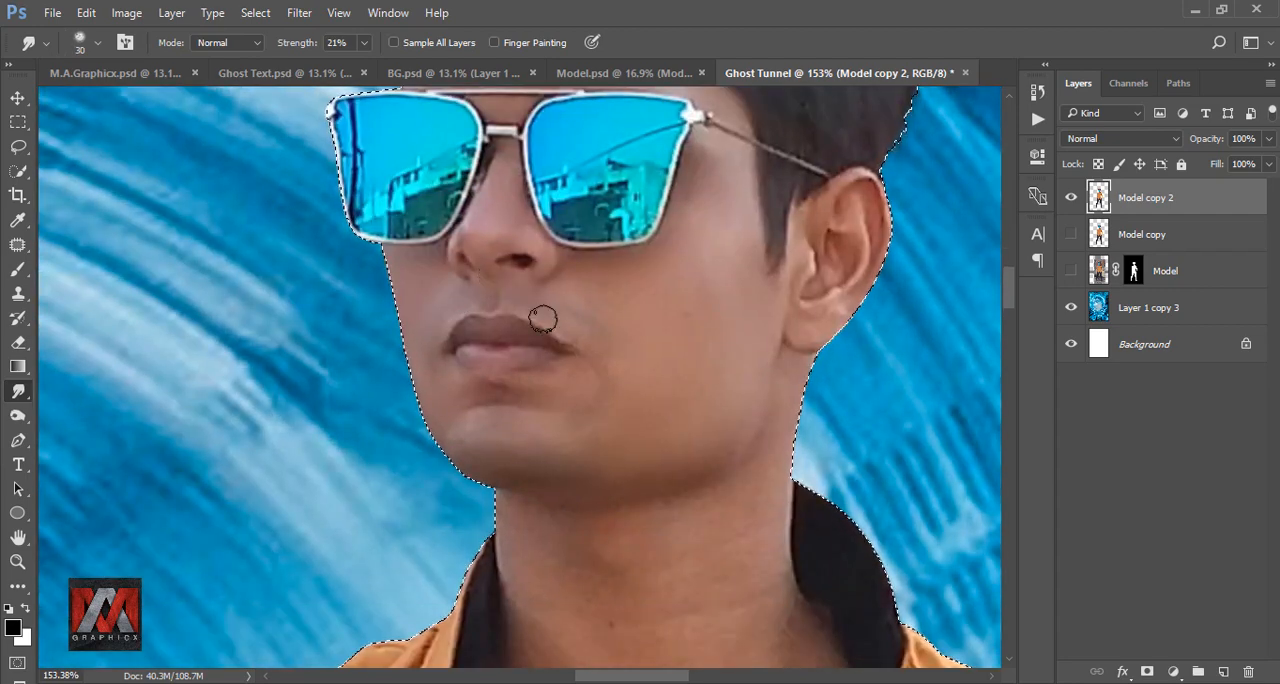
key(bracketright)
key(bracketright)
key(bracketright)
scroll(676, 320, down, 4)
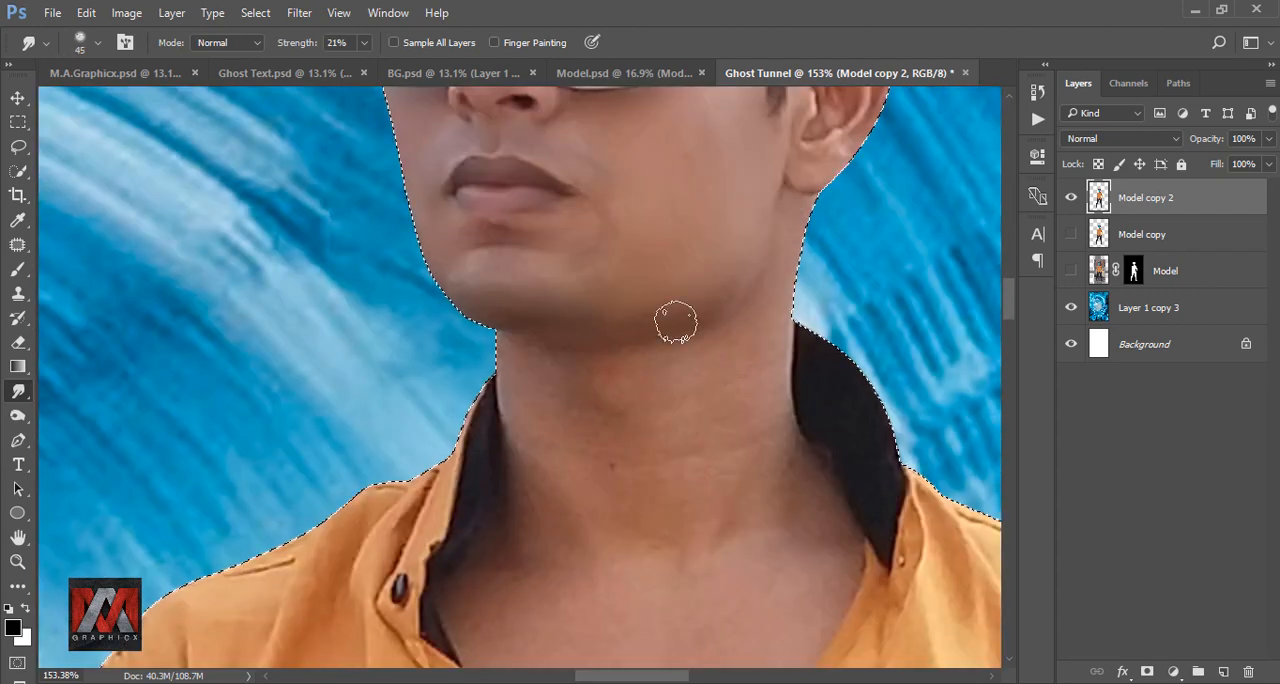
key(bracketleft)
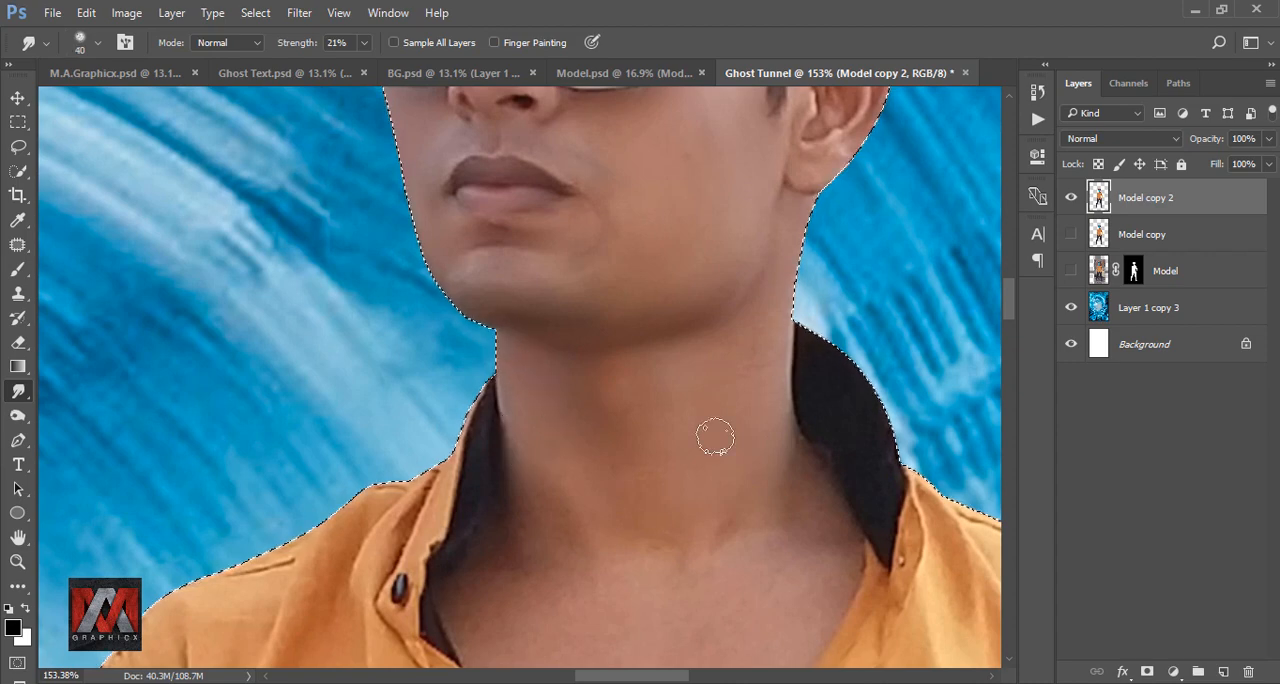
Smooth the chest skin inside the open shirt collar with a smudge brush of about 40 to 70 px.
scroll(491, 374, down, 4)
scroll(560, 366, down, 3)
key(bracketright)
key(bracketright)
key(bracketright)
key(bracketright)
scroll(619, 430, down, 3)
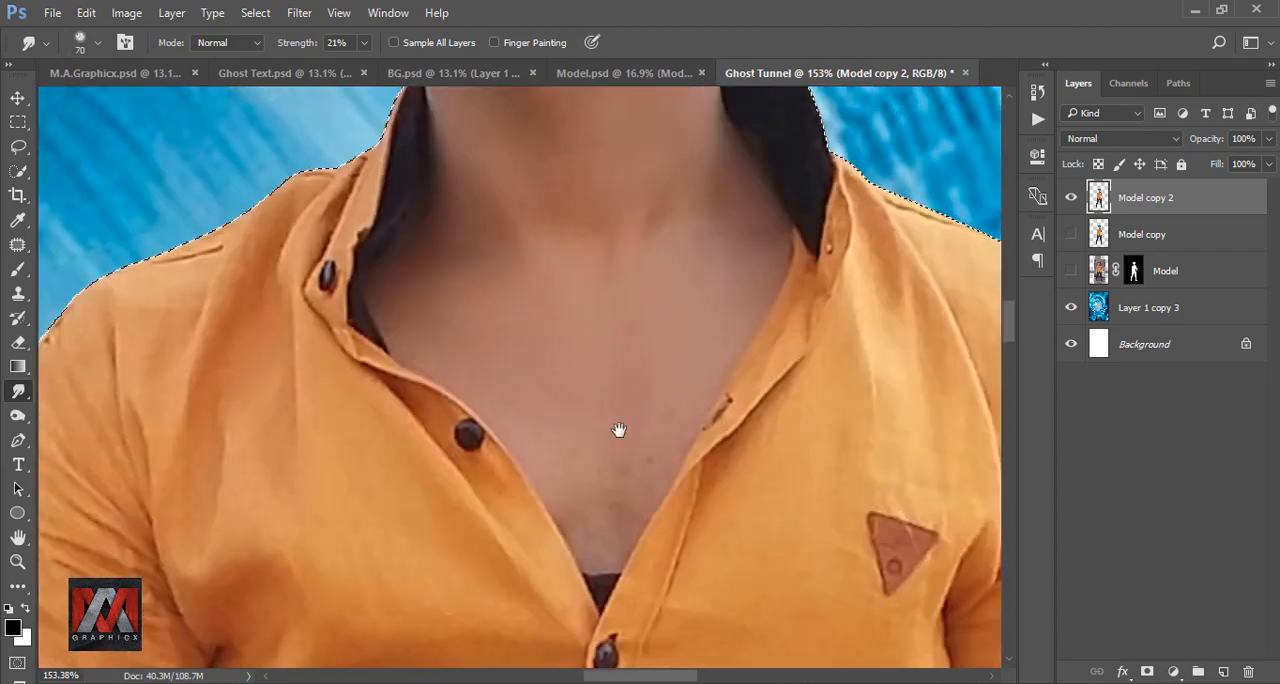
drag(544, 348, 606, 471)
key(bracketleft)
key(bracketleft)
key(bracketleft)
key(bracketleft)
drag(579, 399, 502, 256)
Touch up the neck beside the collar with a 40 px smudge brush and smooth the ear with a 25 px one.
drag(694, 193, 643, 509)
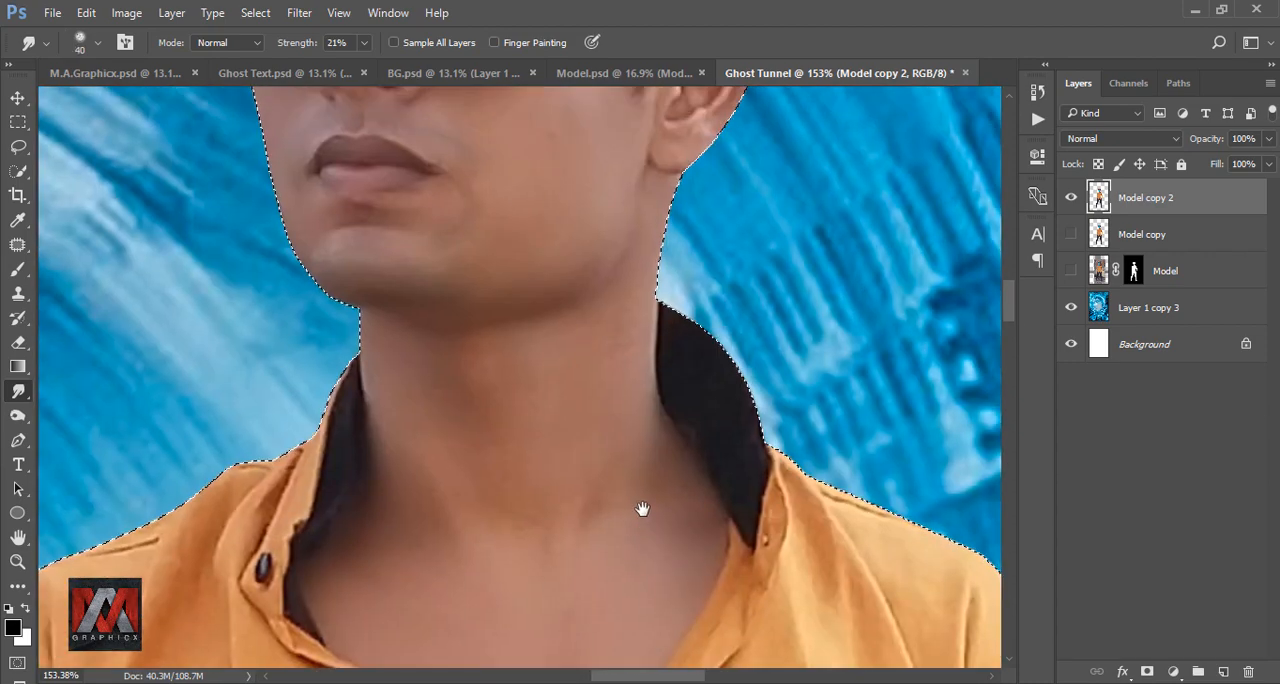
drag(388, 448, 368, 384)
drag(638, 350, 530, 526)
drag(612, 240, 614, 414)
key(bracketleft)
key(bracketleft)
key(bracketleft)
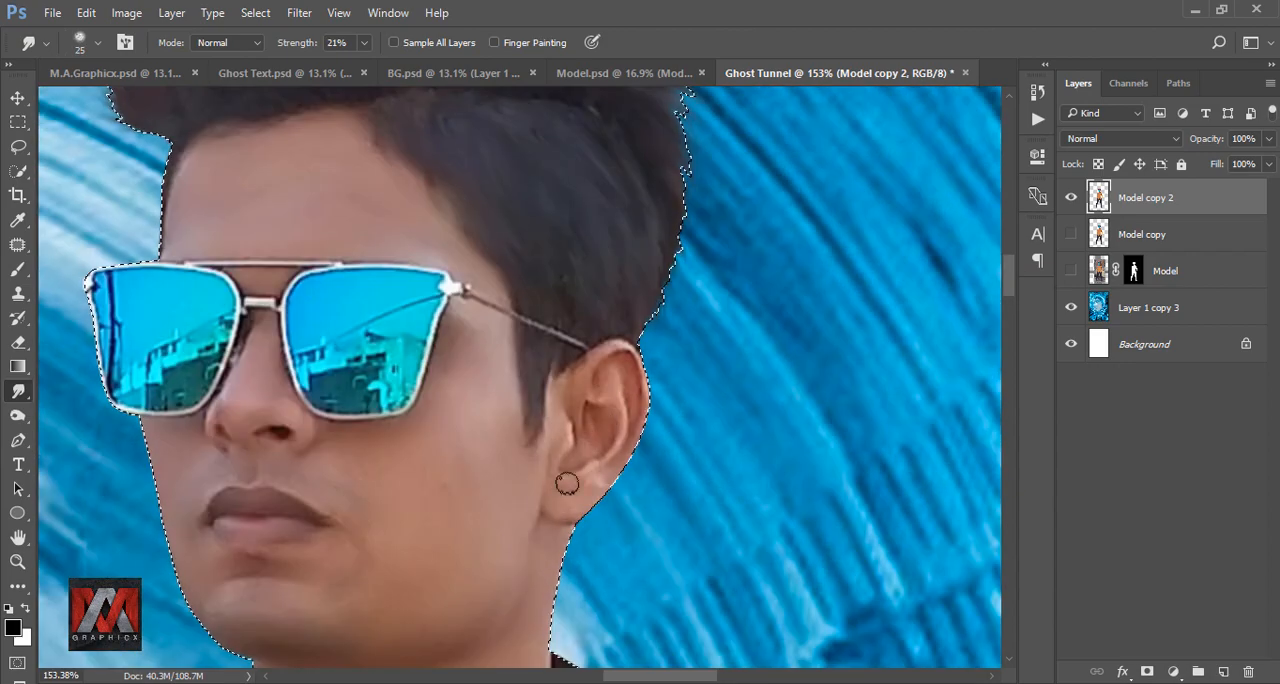
Compare the smoothed face on Model copy 2 with the unsmoothed Model copy by toggling the visibility of both layers.
scroll(609, 378, down, 3)
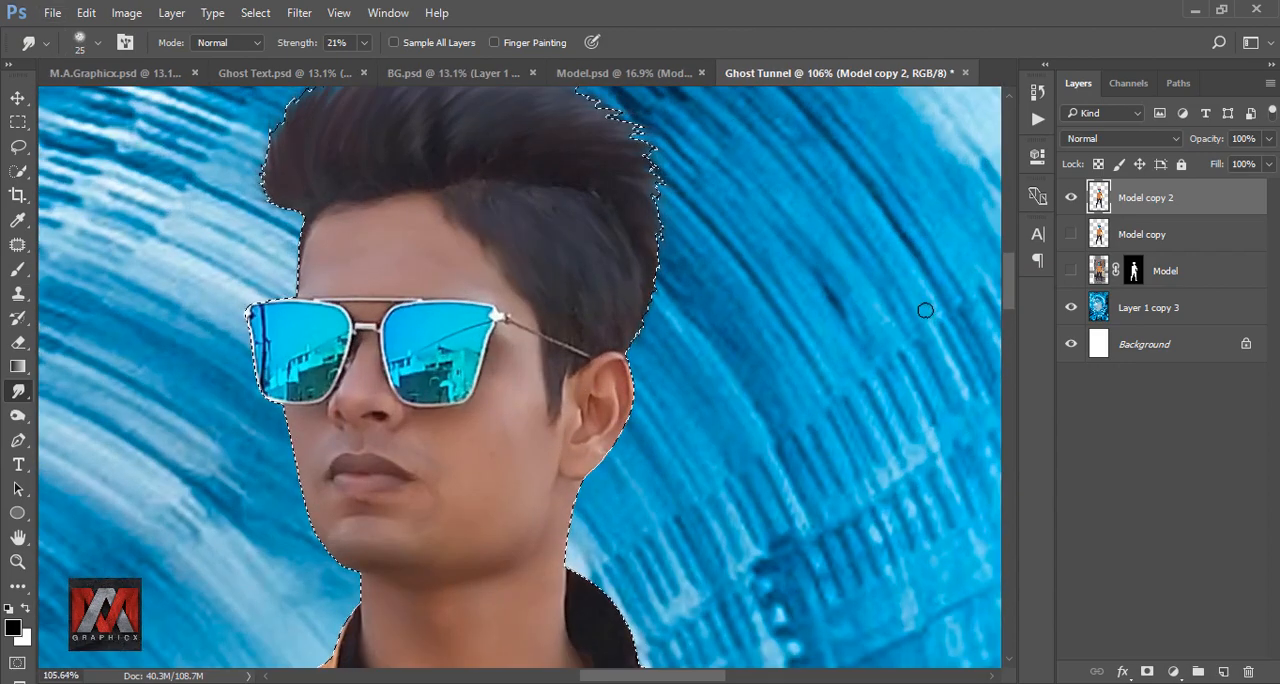
click(1071, 234)
click(1071, 197)
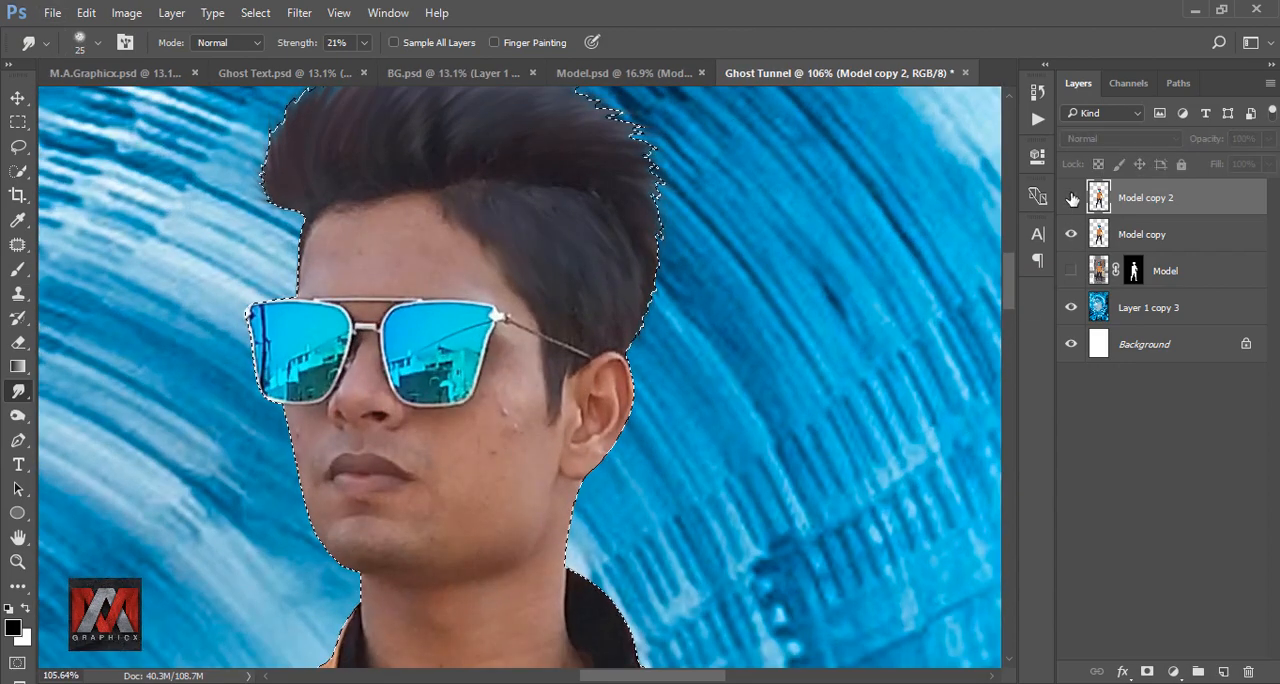
click(1071, 197)
click(1071, 234)
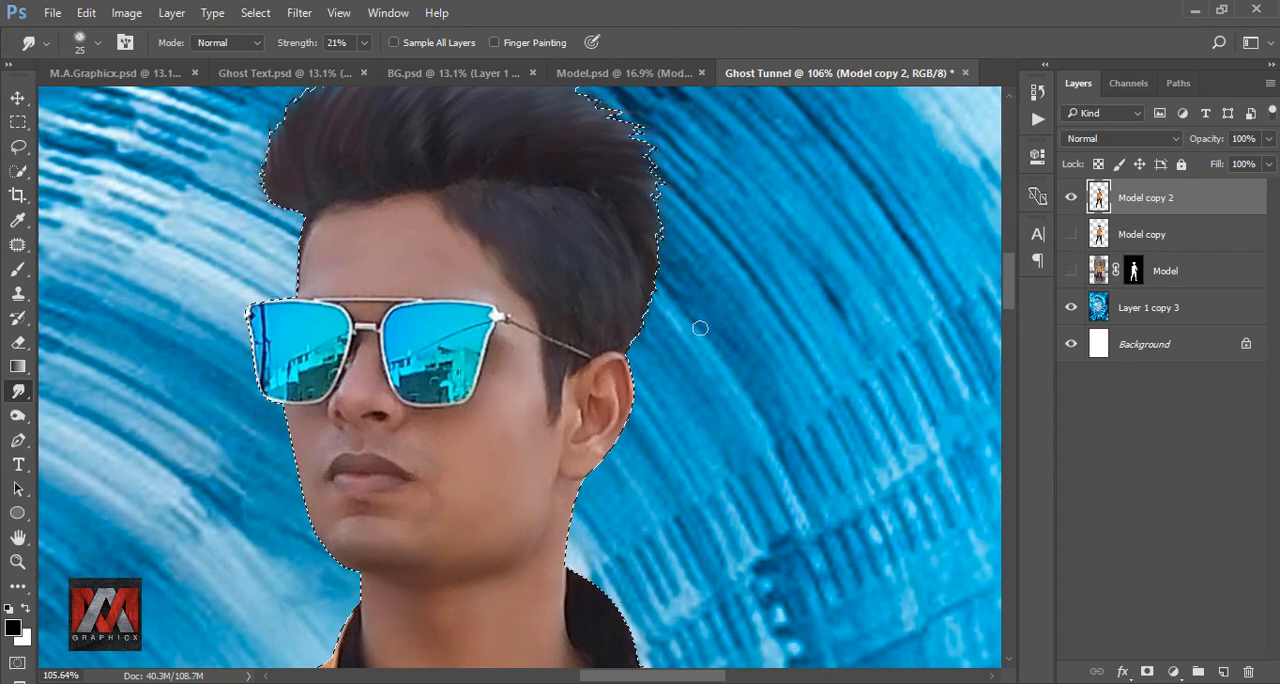
Deselect the model and add an Inner Shadow effect to the Model copy 2 layer.
key(ctrl+d)
key(ctrl+0)
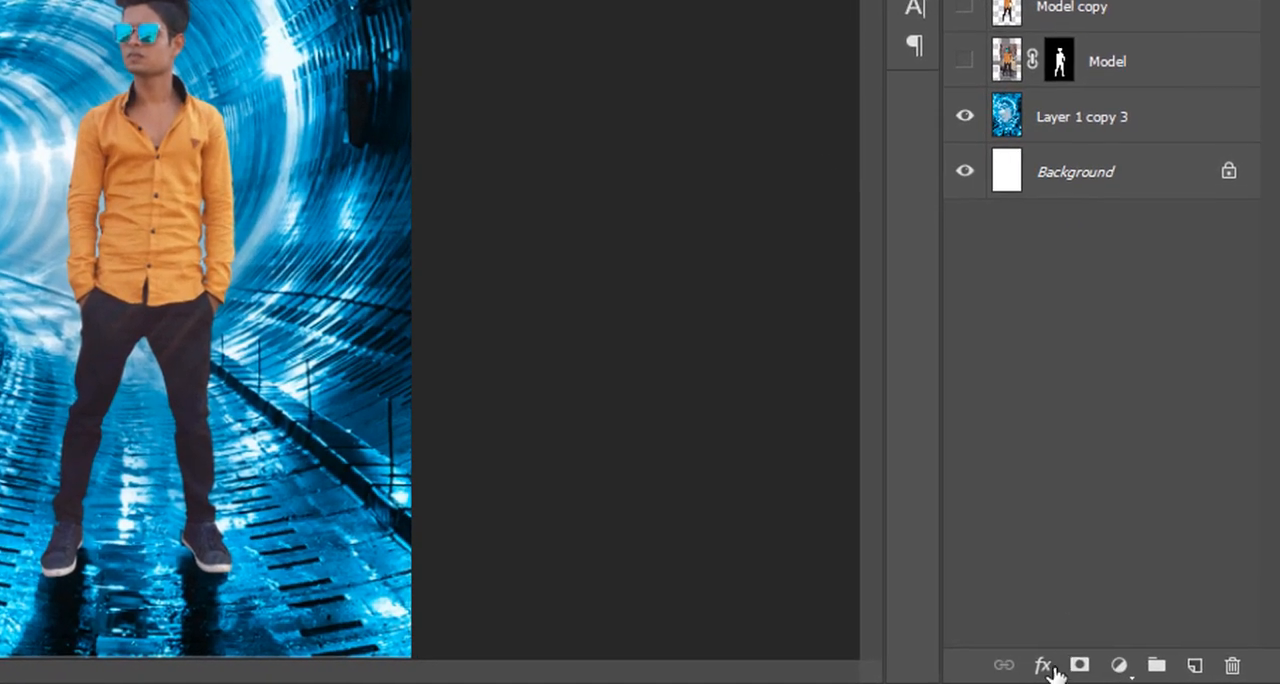
click(1122, 671)
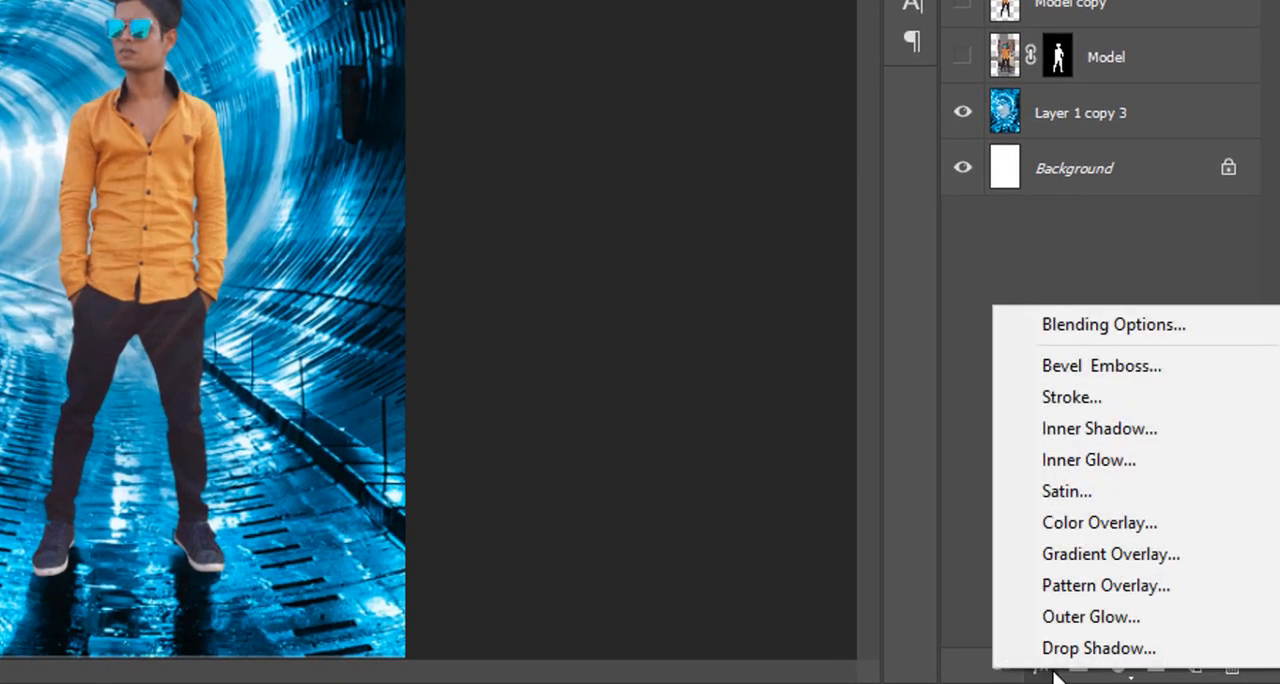
click(1100, 428)
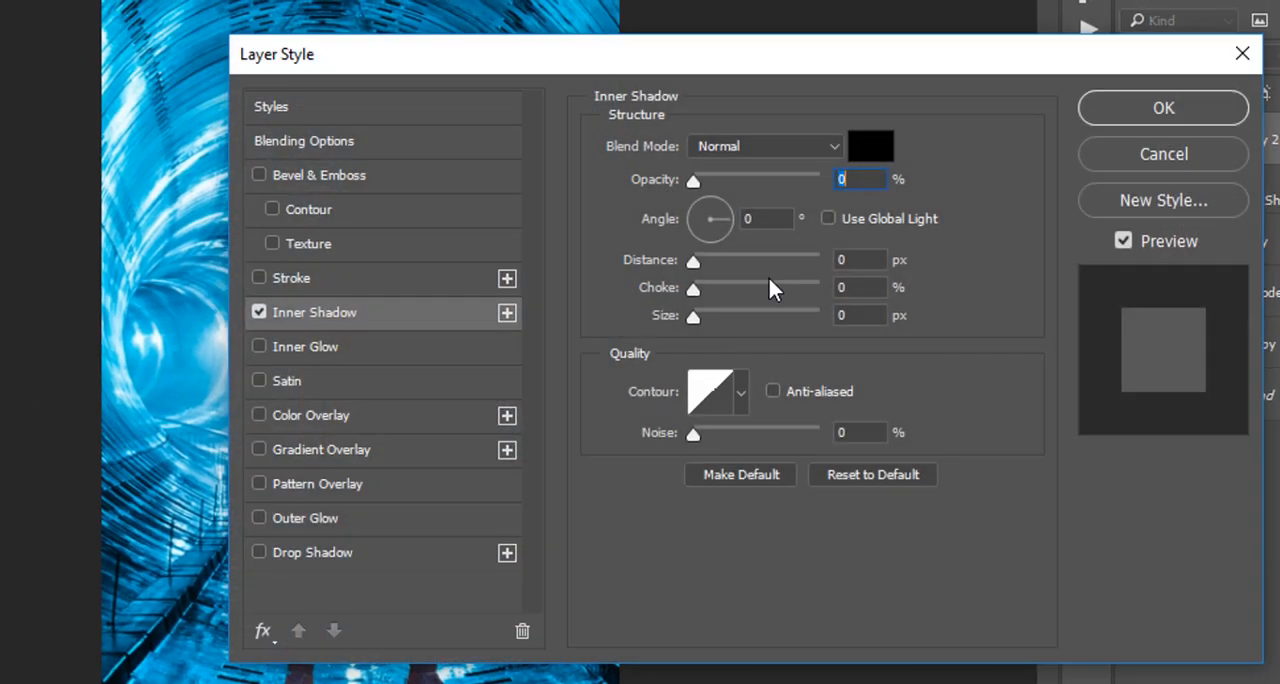
drag(527, 66, 827, 47)
Set the inner shadow's blend mode to Linear Dodge (Add) and its colour to c6f3ff.
click(1068, 125)
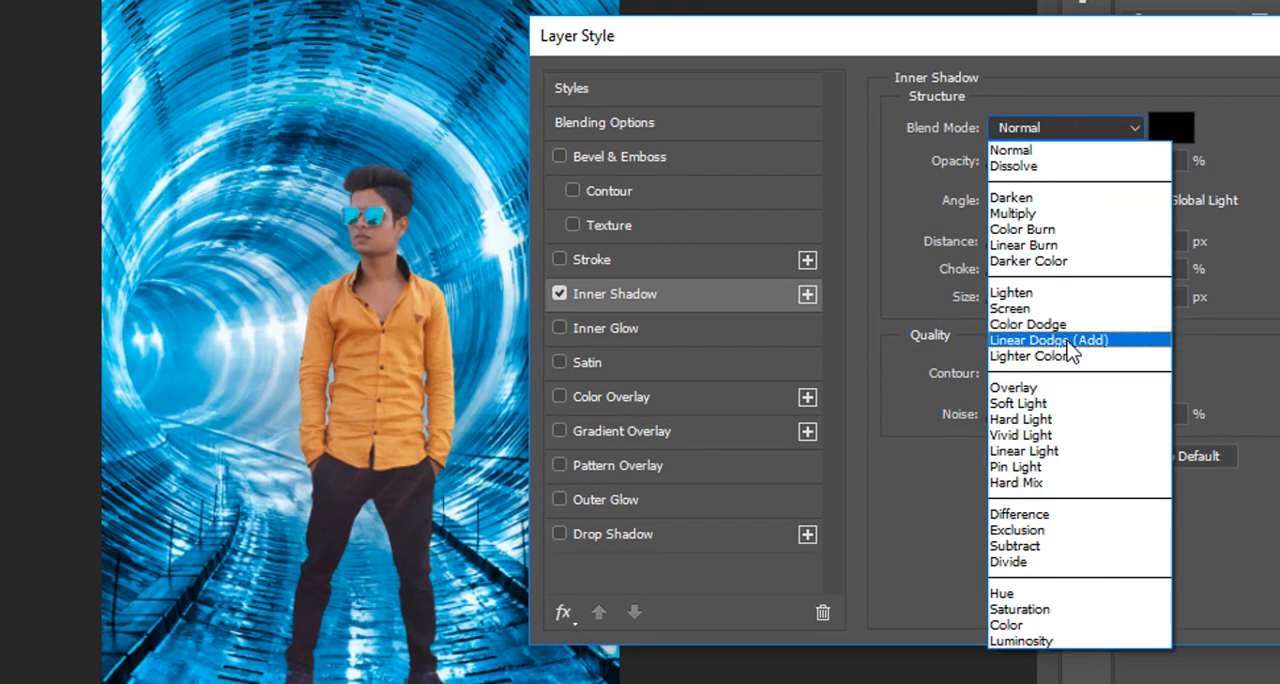
click(1070, 342)
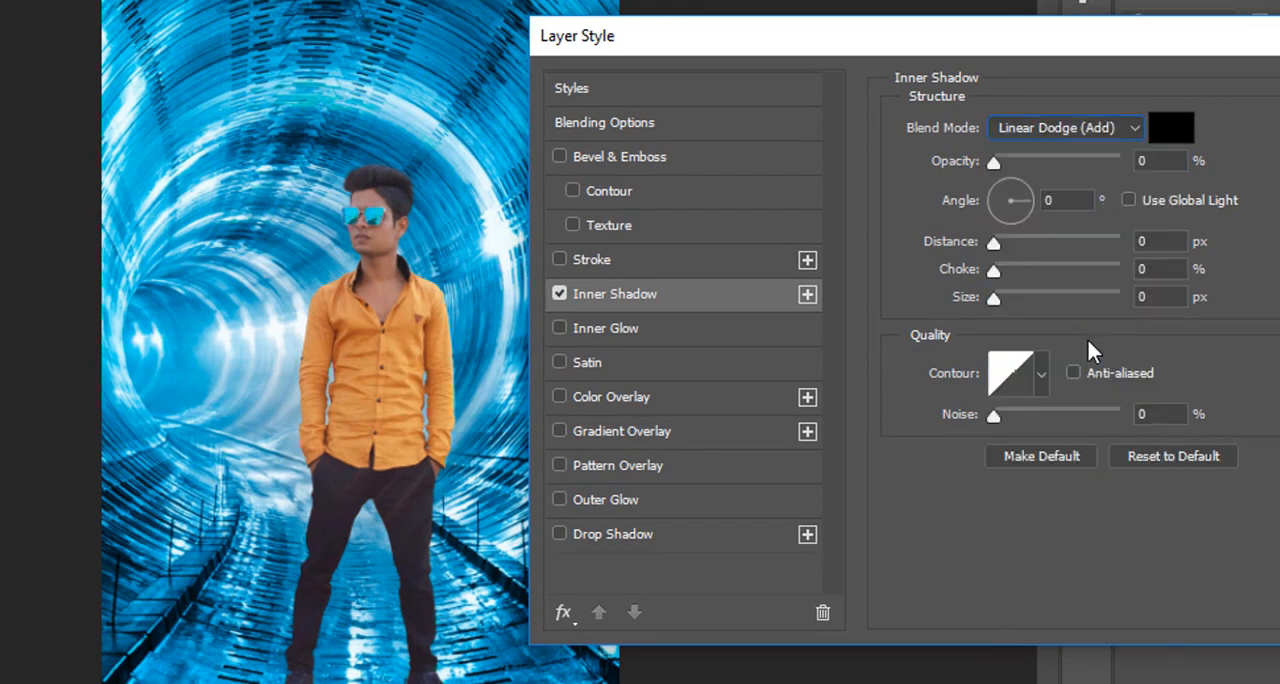
click(1166, 130)
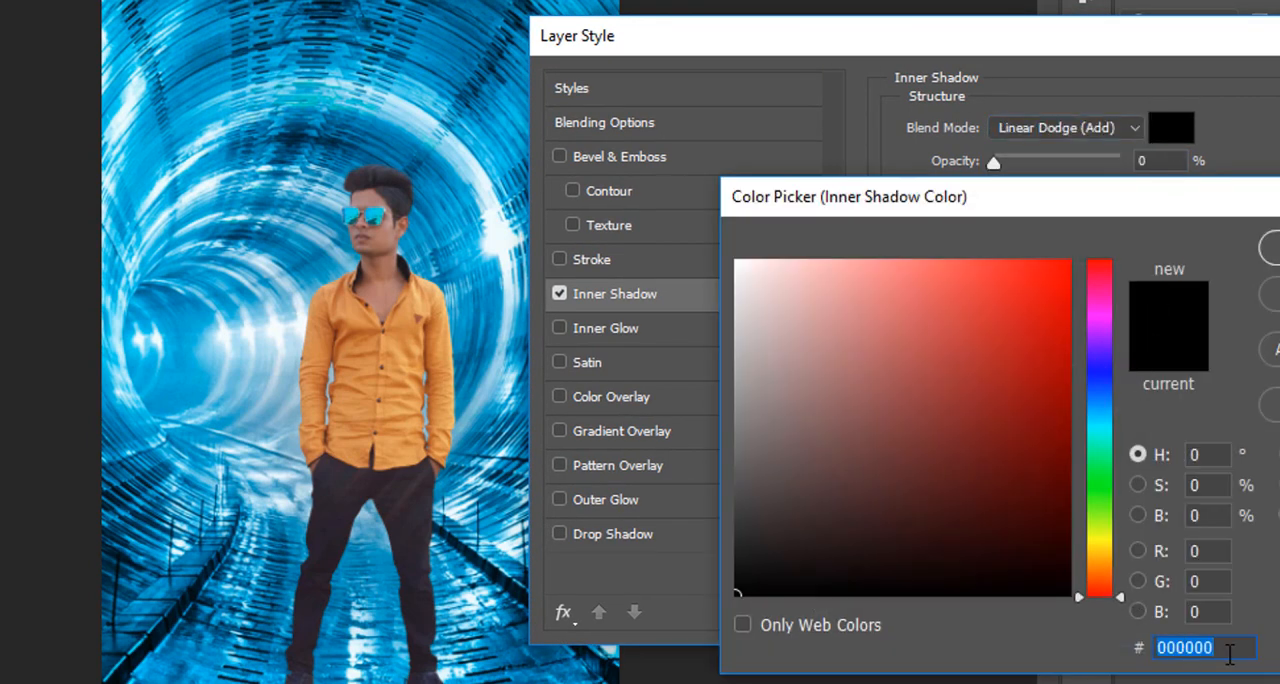
text(c6f3ff)
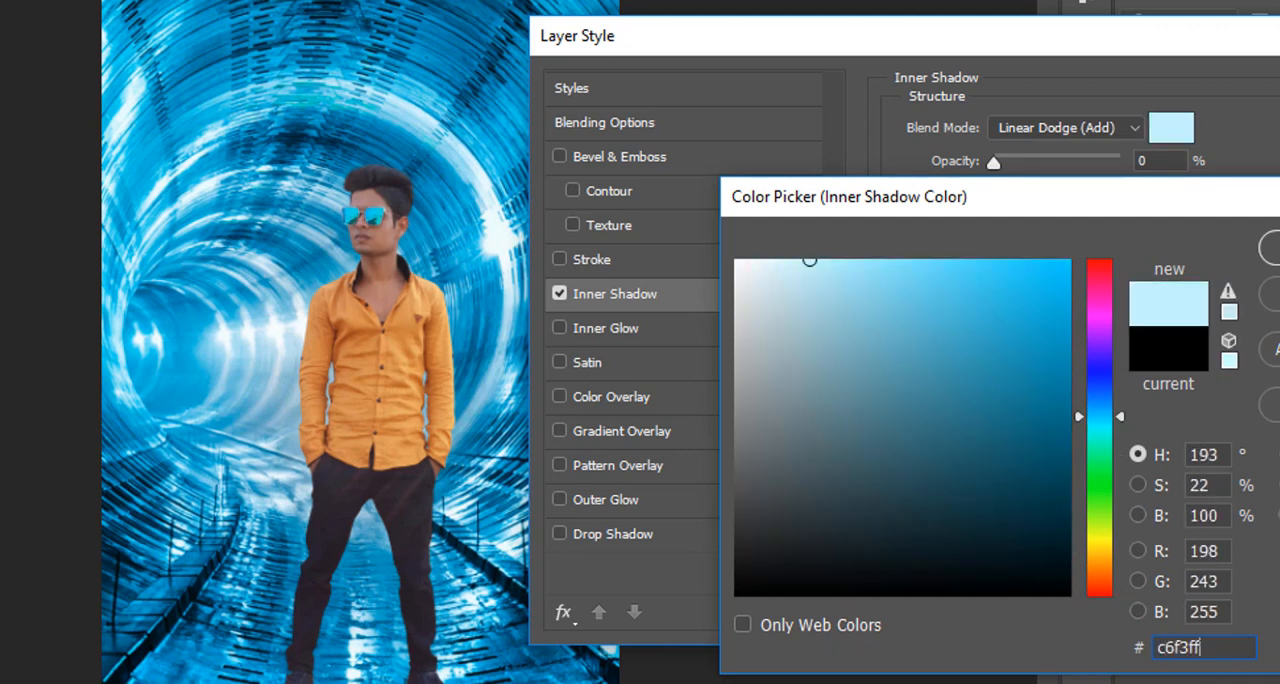
key(Return)
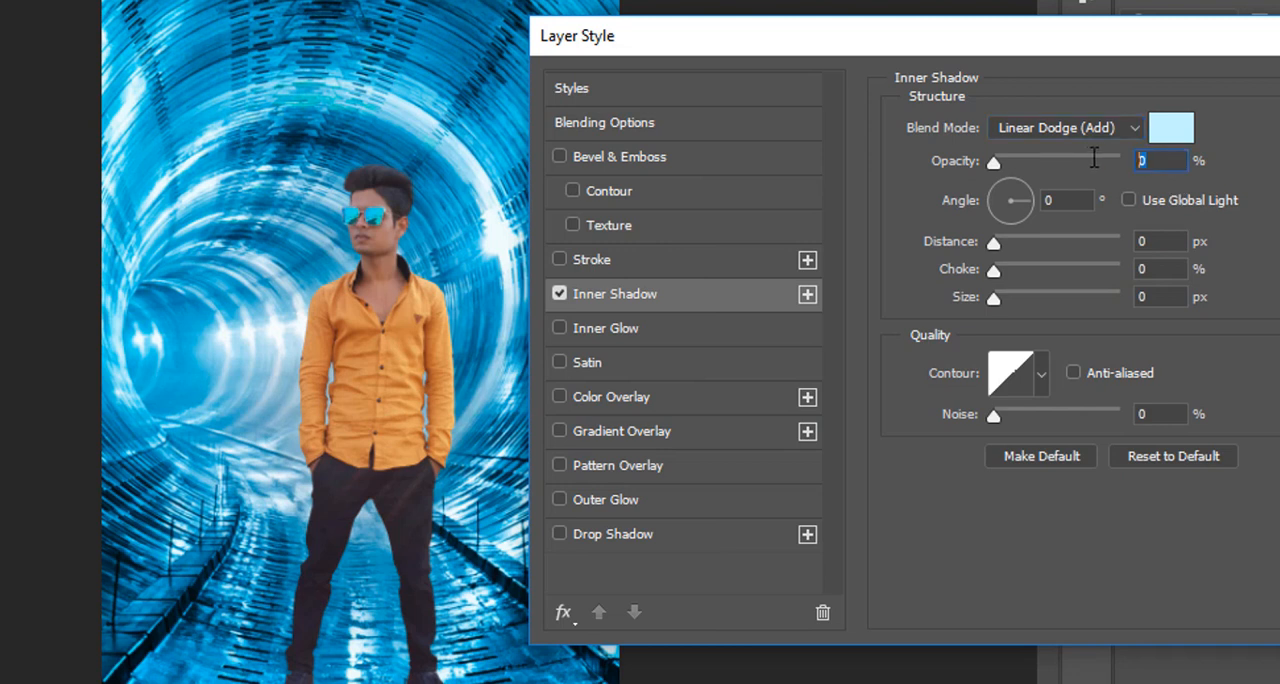
Set the inner shadow's opacity to 76%, angle to 90° and size to 29 px, and apply the layer style.
click(1091, 158)
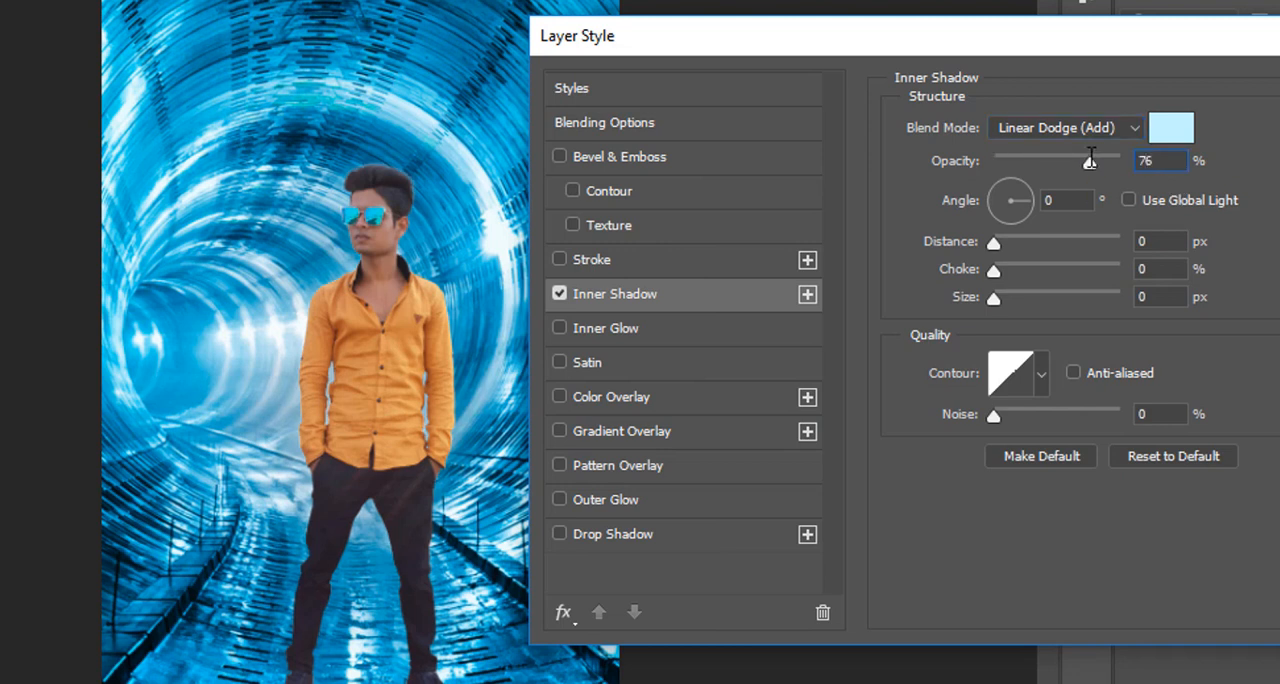
text(90)
click(1170, 295)
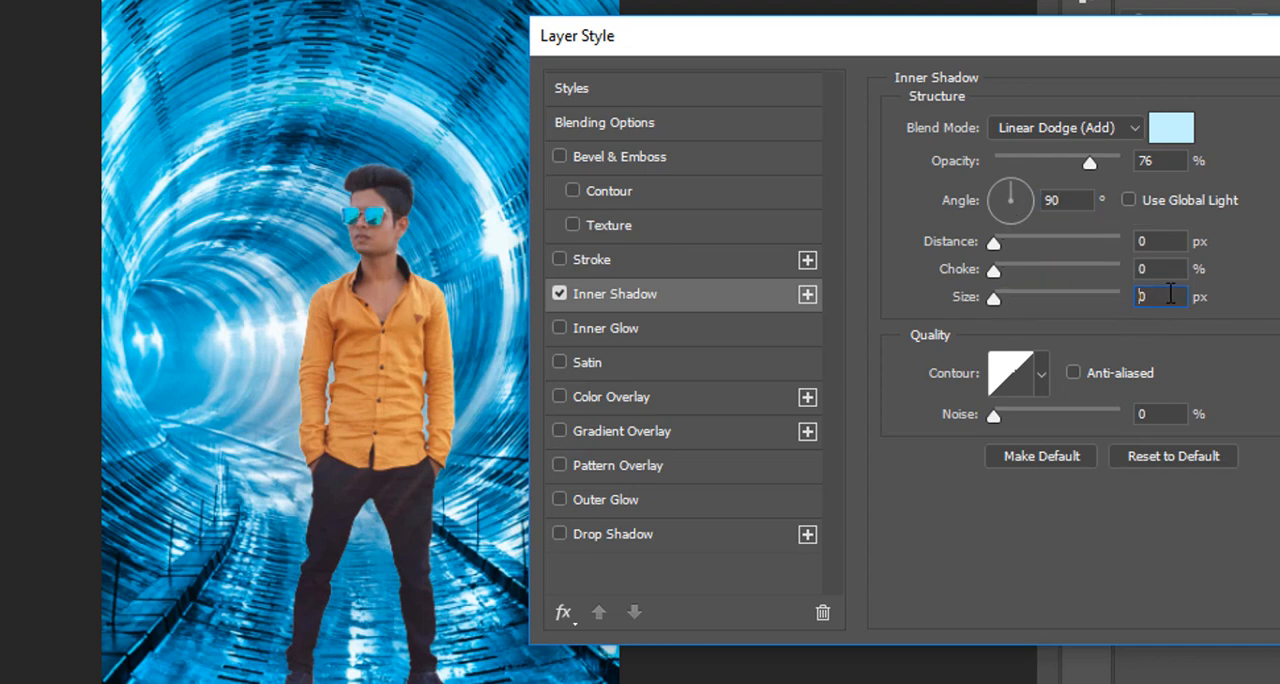
text(29)
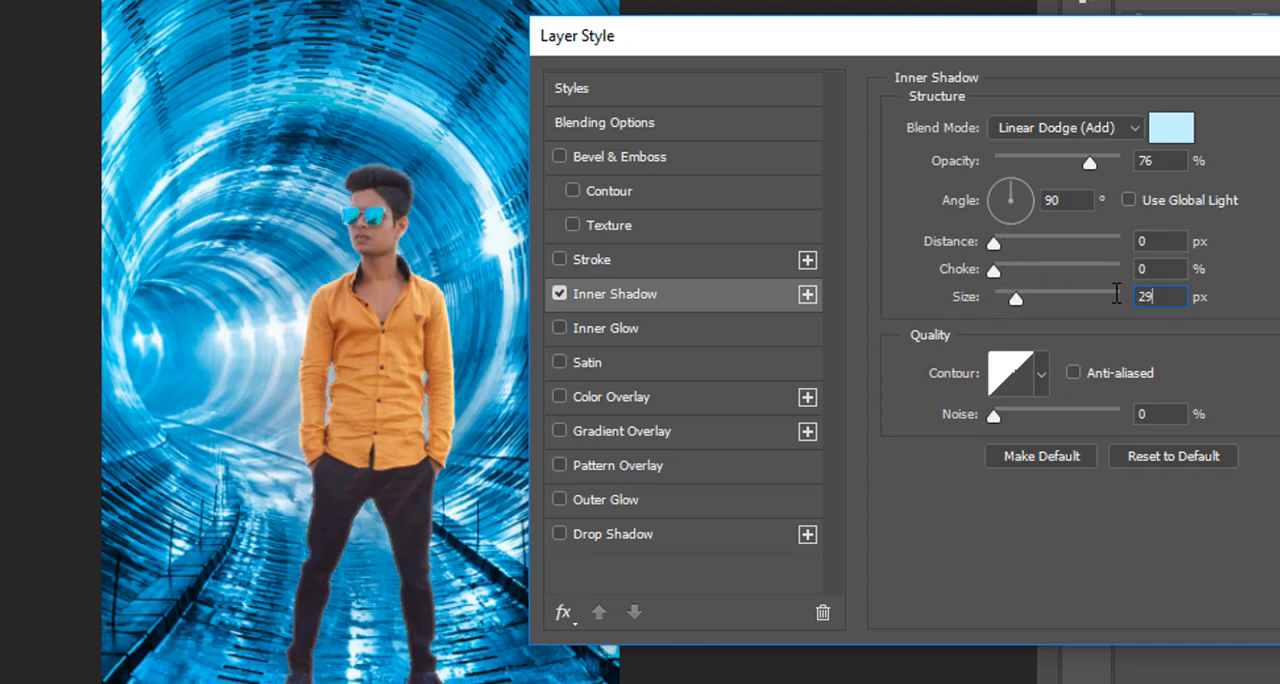
drag(1233, 52, 871, 57)
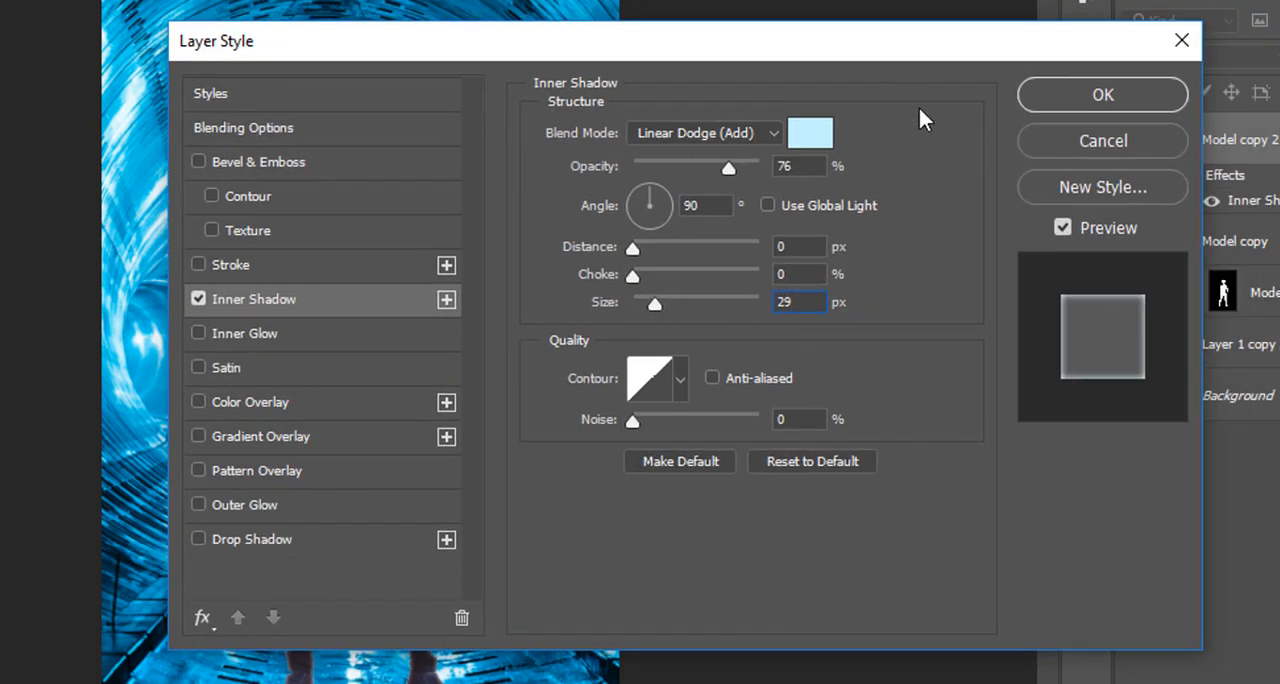
click(1093, 97)
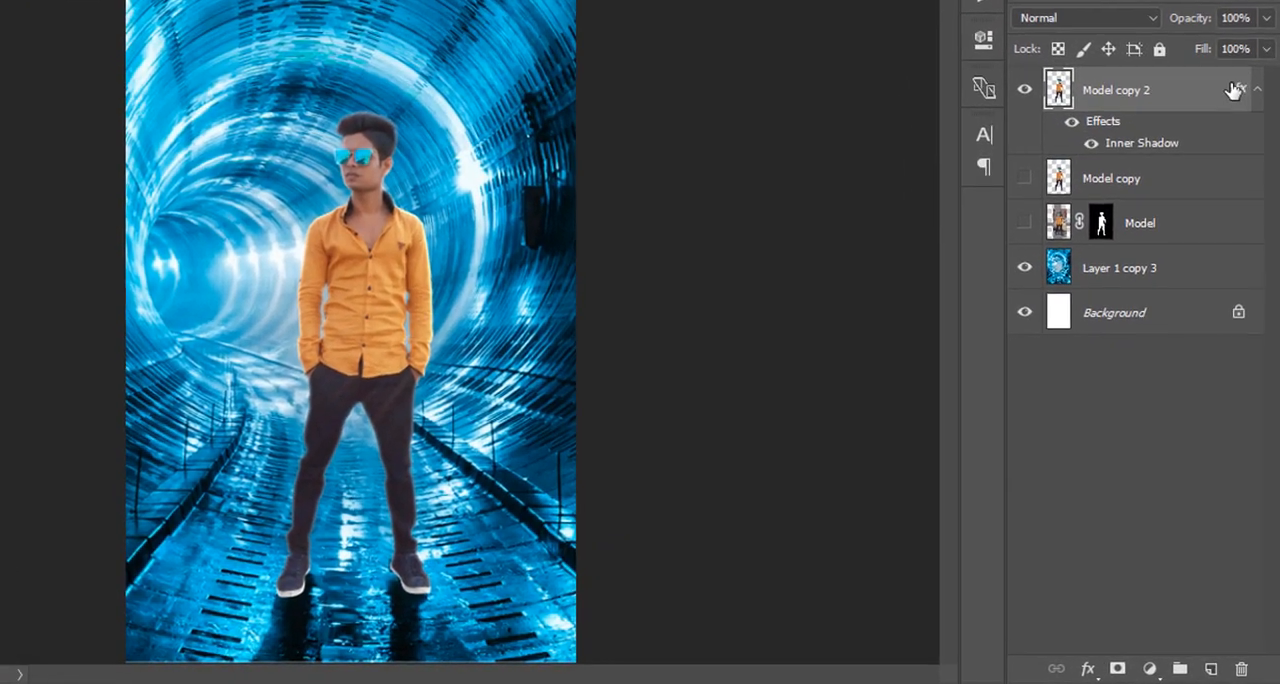
Convert Model copy 2's inner shadow effect into a separate clipped layer.
right_click(1246, 197)
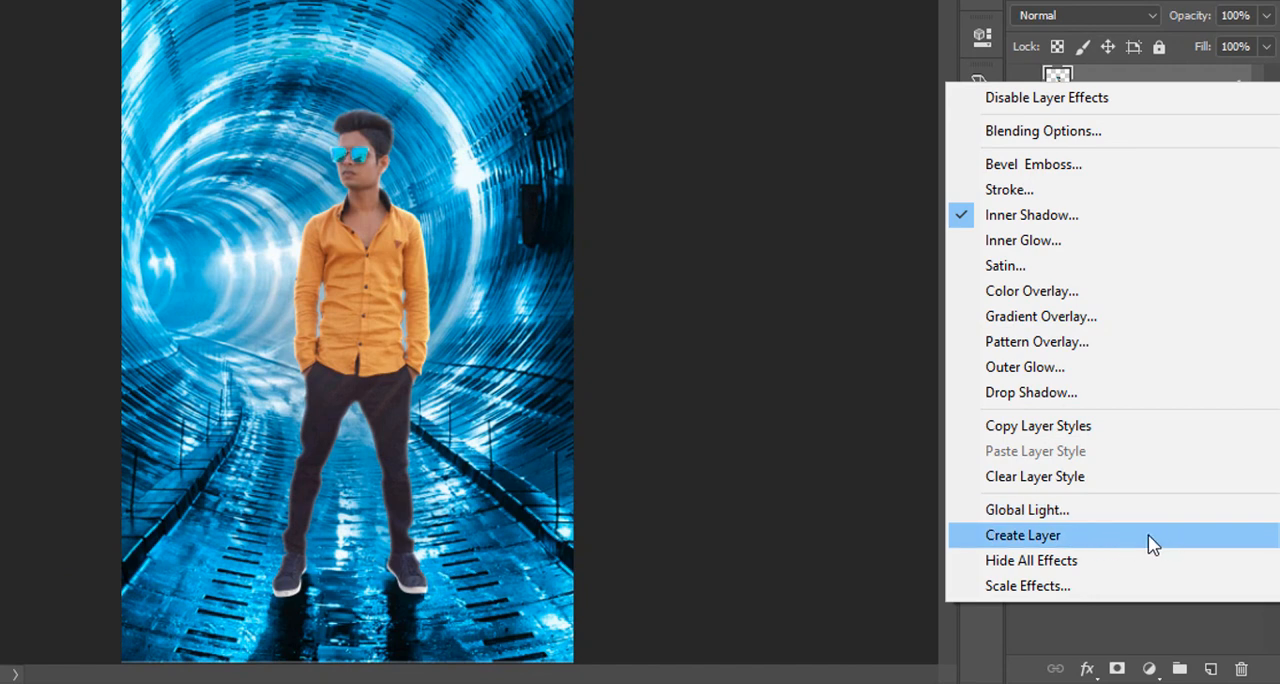
click(1048, 535)
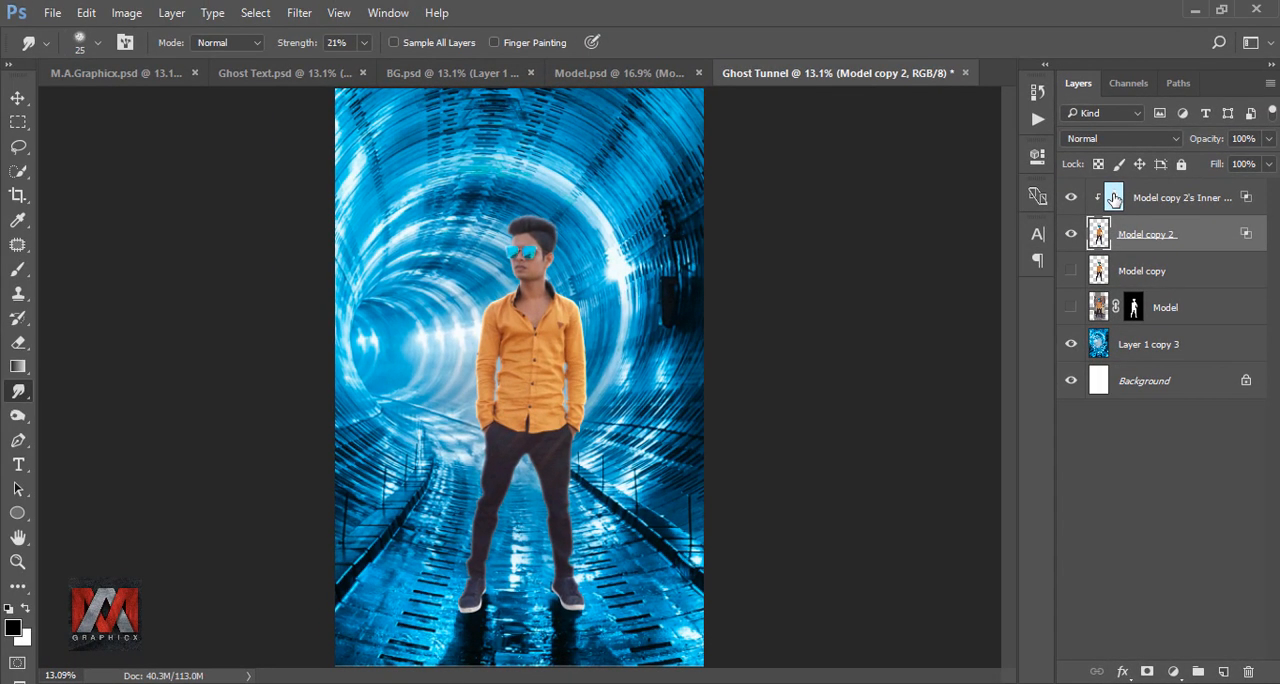
Erase the rim light around the shoes and lower legs on Model copy 2's inner shadow layer, using a 50% opacity eraser enlarged to 900.
click(1087, 121)
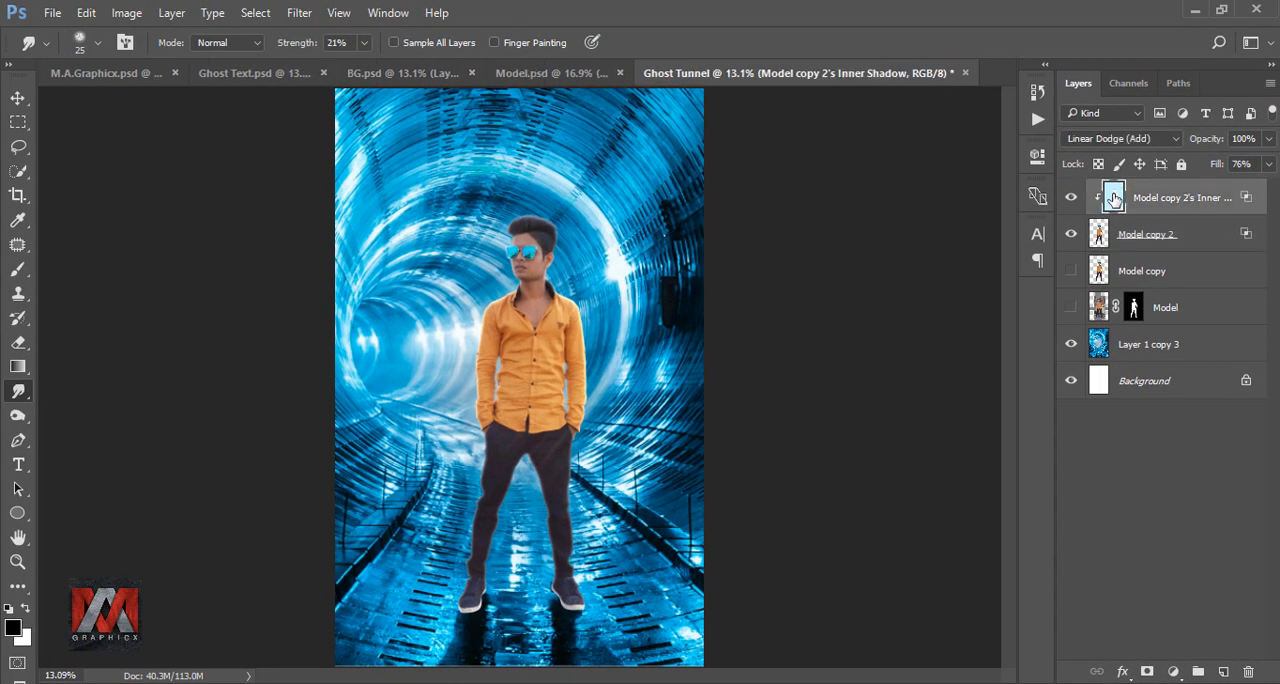
click(18, 343)
click(319, 43)
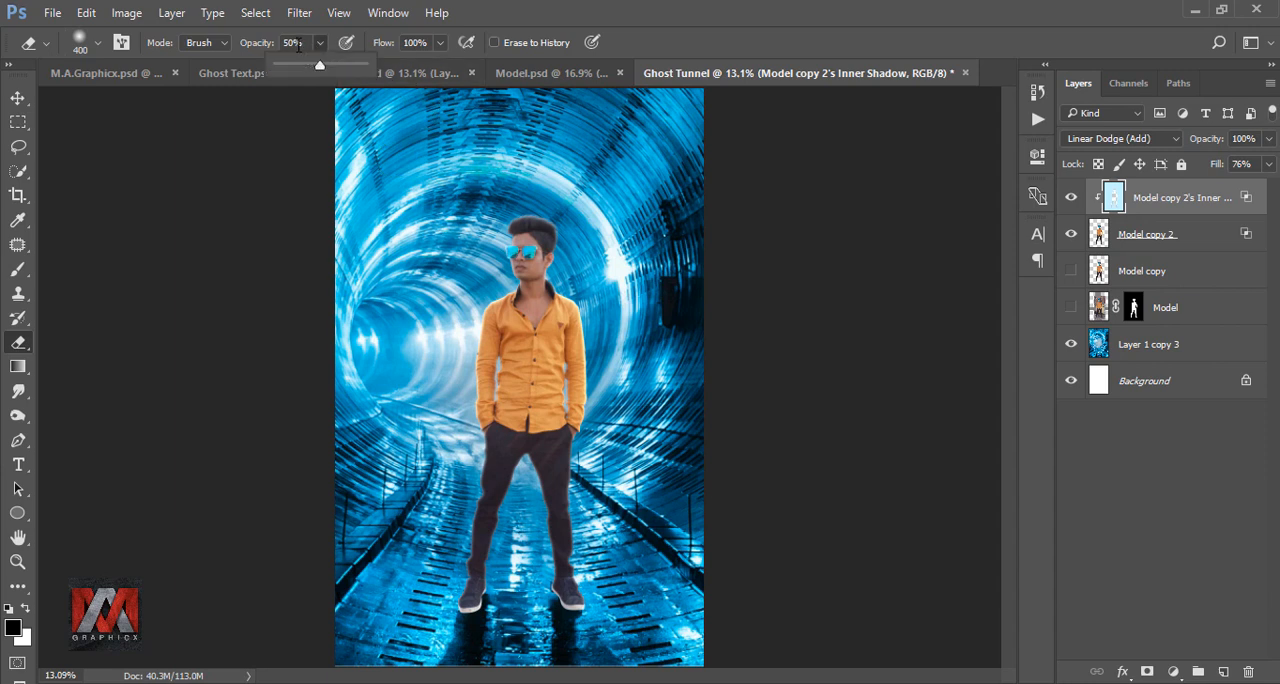
click(297, 43)
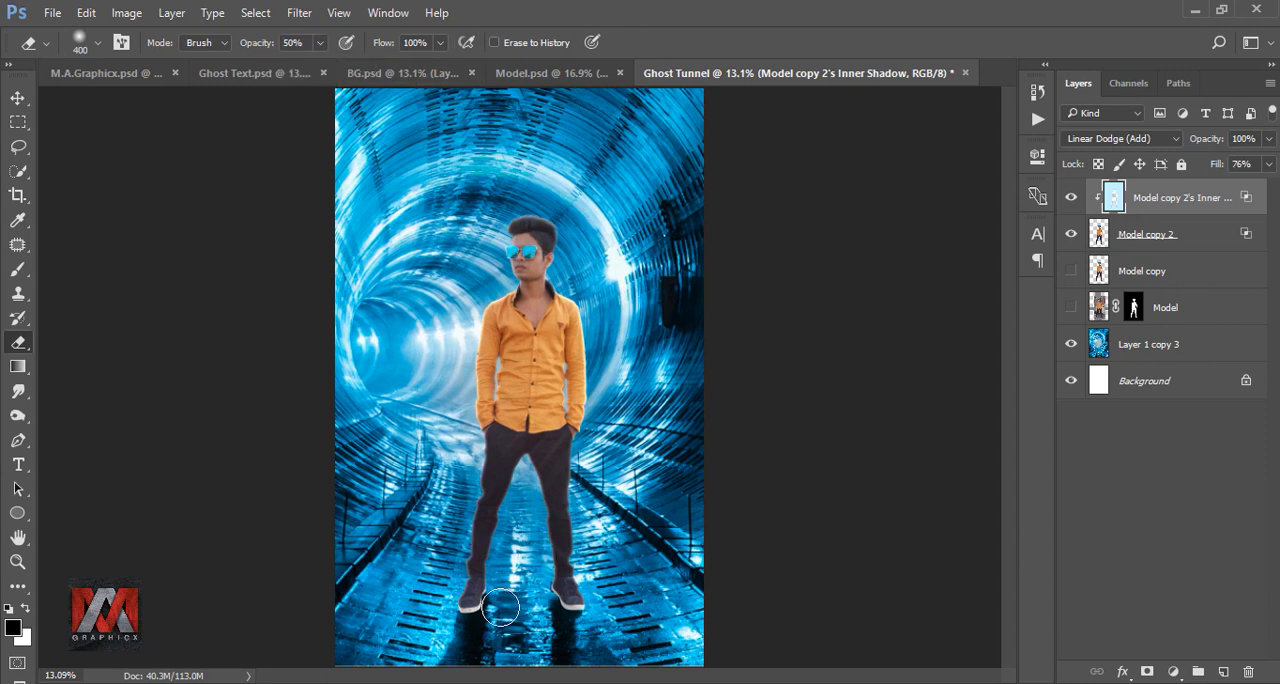
drag(554, 612, 592, 606)
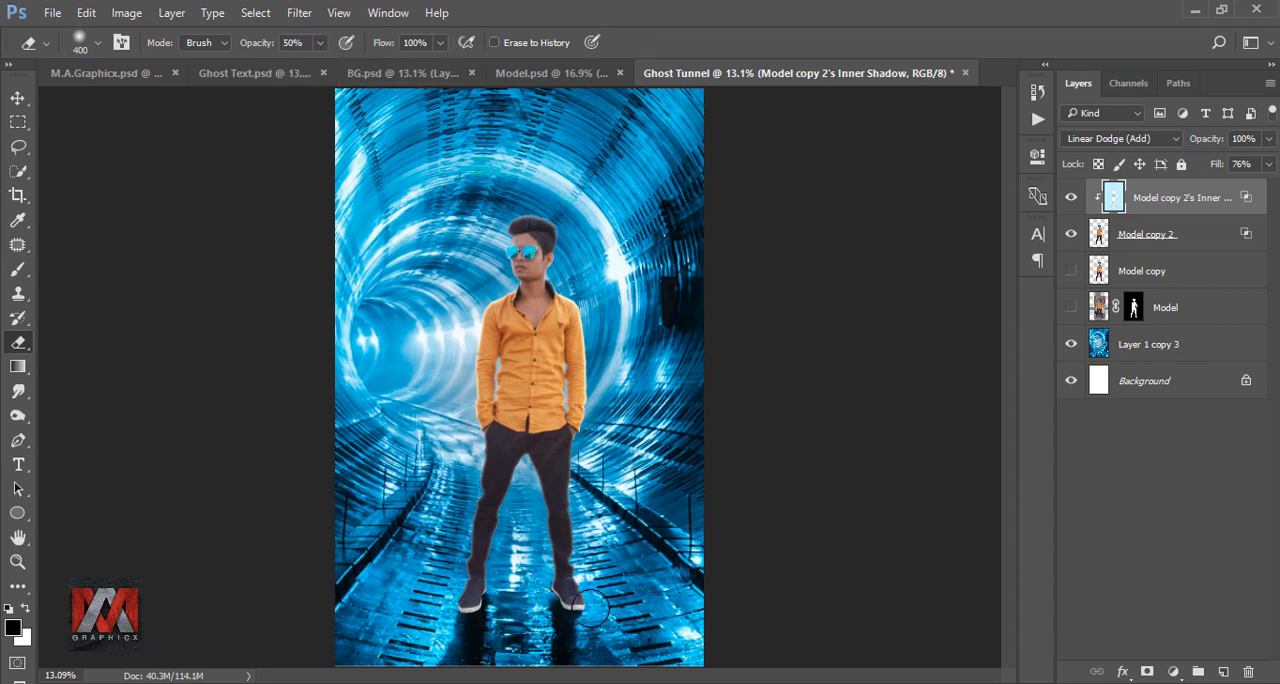
key(bracketright)
key(bracketright)
key(bracketright)
mouse_move(499, 553)
mouse_down()
mouse_move(563, 569)
mouse_move(563, 615)
mouse_up()
key(bracketright)
key(bracketright)
drag(463, 619, 400, 640)
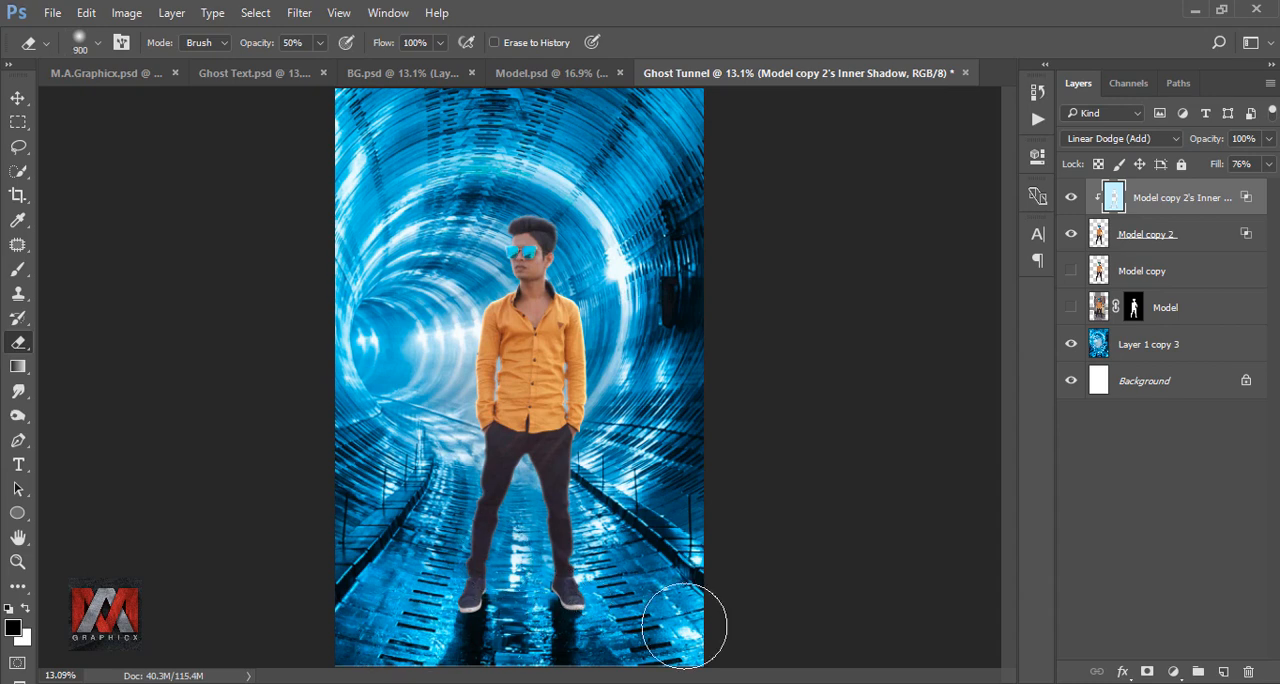
click(1069, 198)
click(1069, 198)
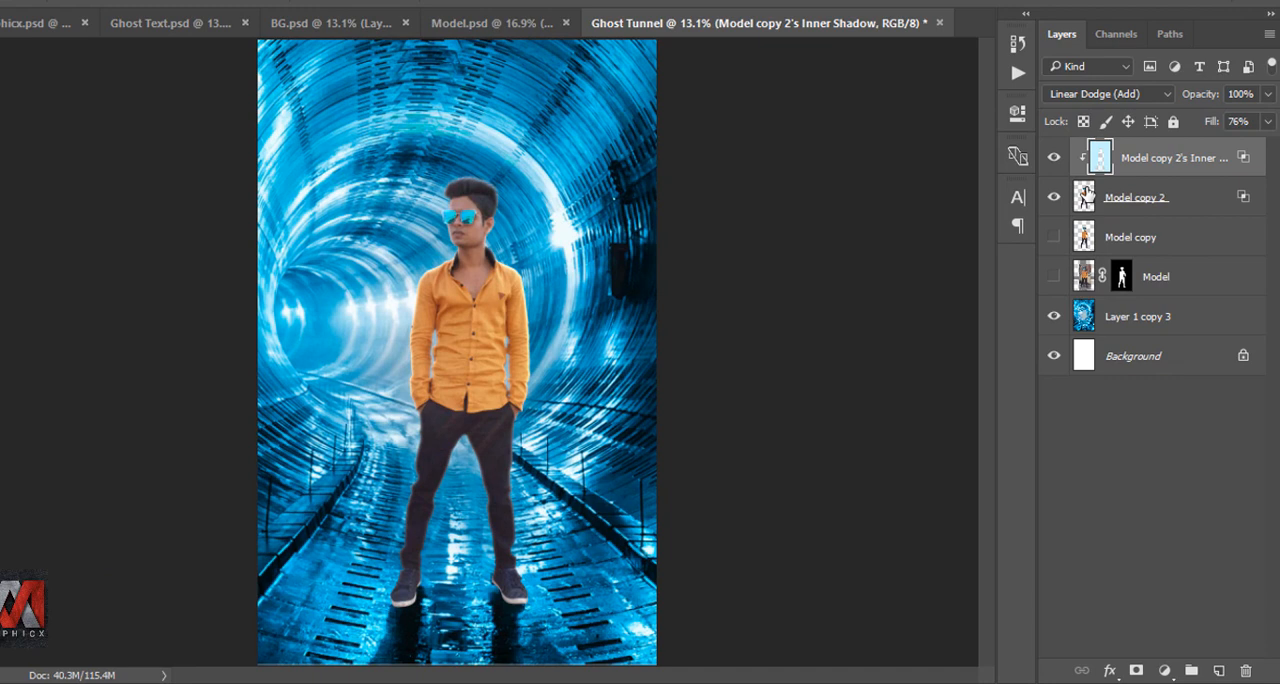
Add a Color Balance adjustment clipped to Model copy 2 and set its midtones Cyan–Red value to -22.
click(1099, 235)
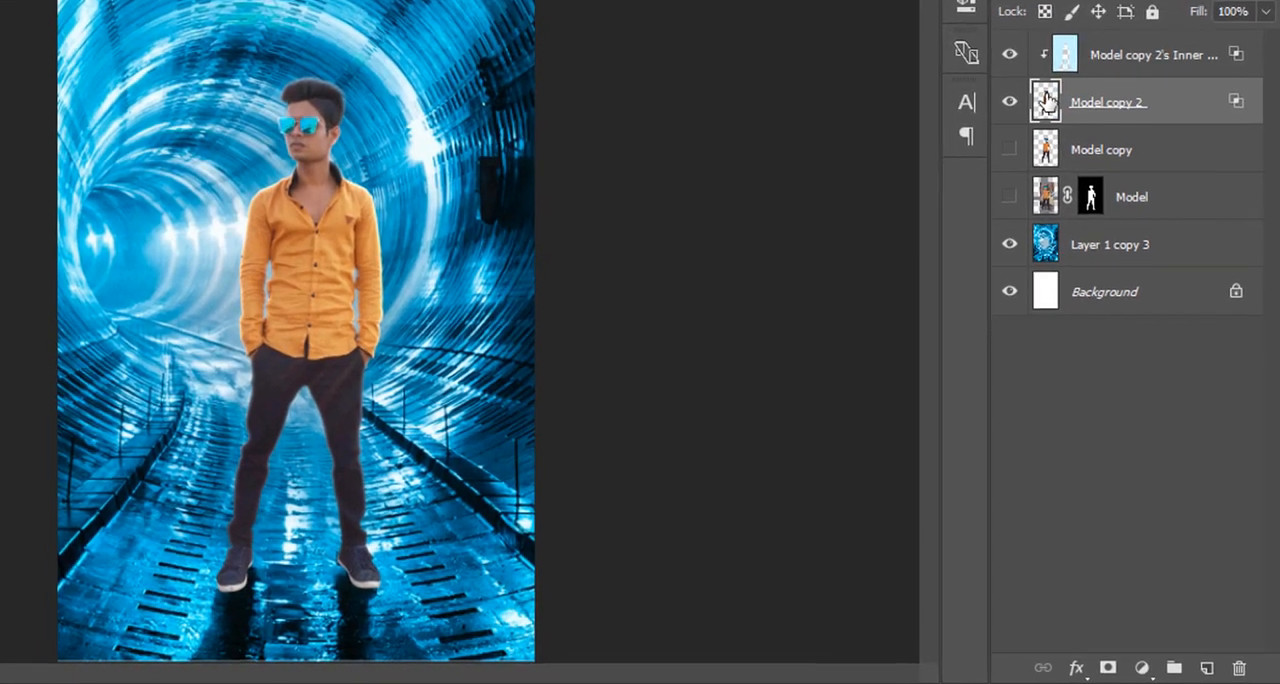
click(1141, 666)
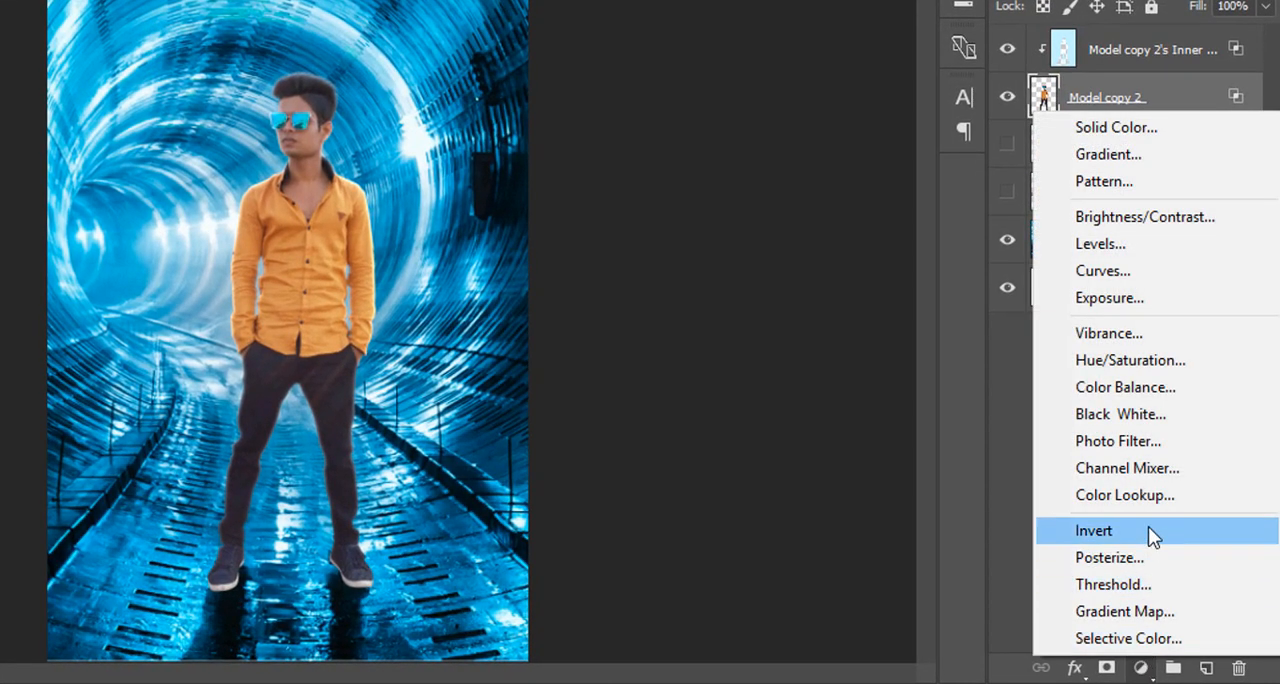
click(1179, 388)
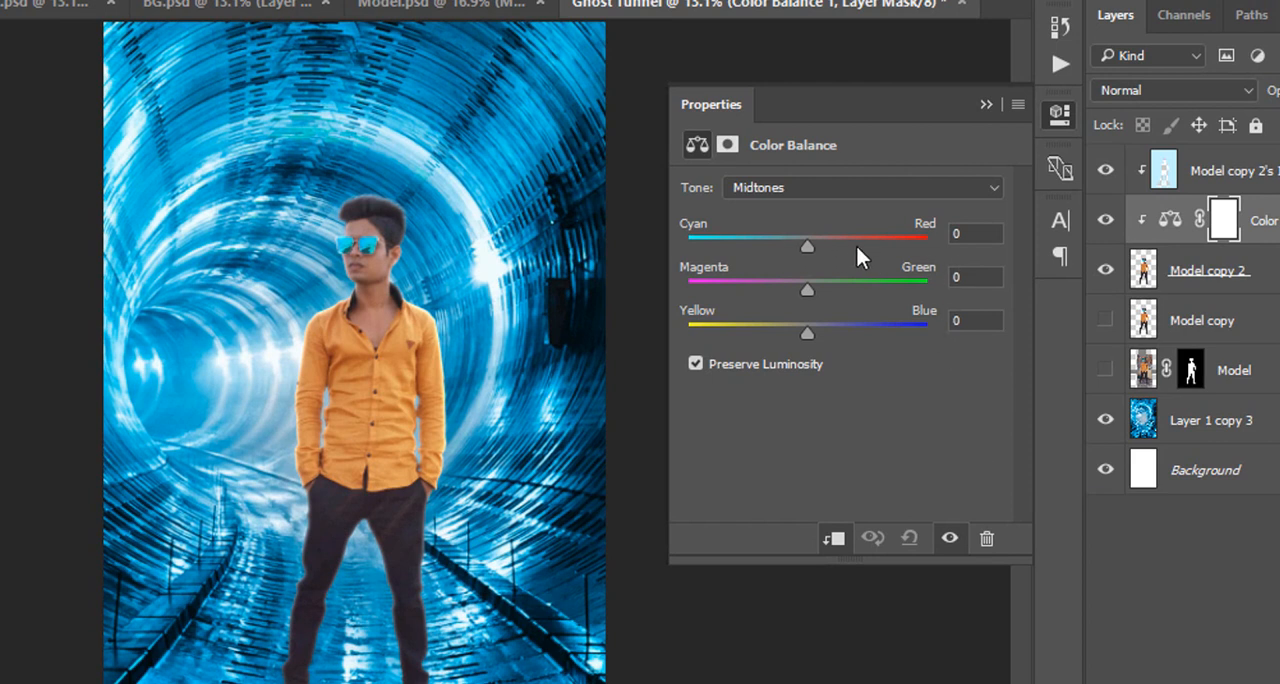
text(-22)
Set the Color Balance shadows to -15 on Cyan–Red and +18 on Yellow–Blue.
click(826, 190)
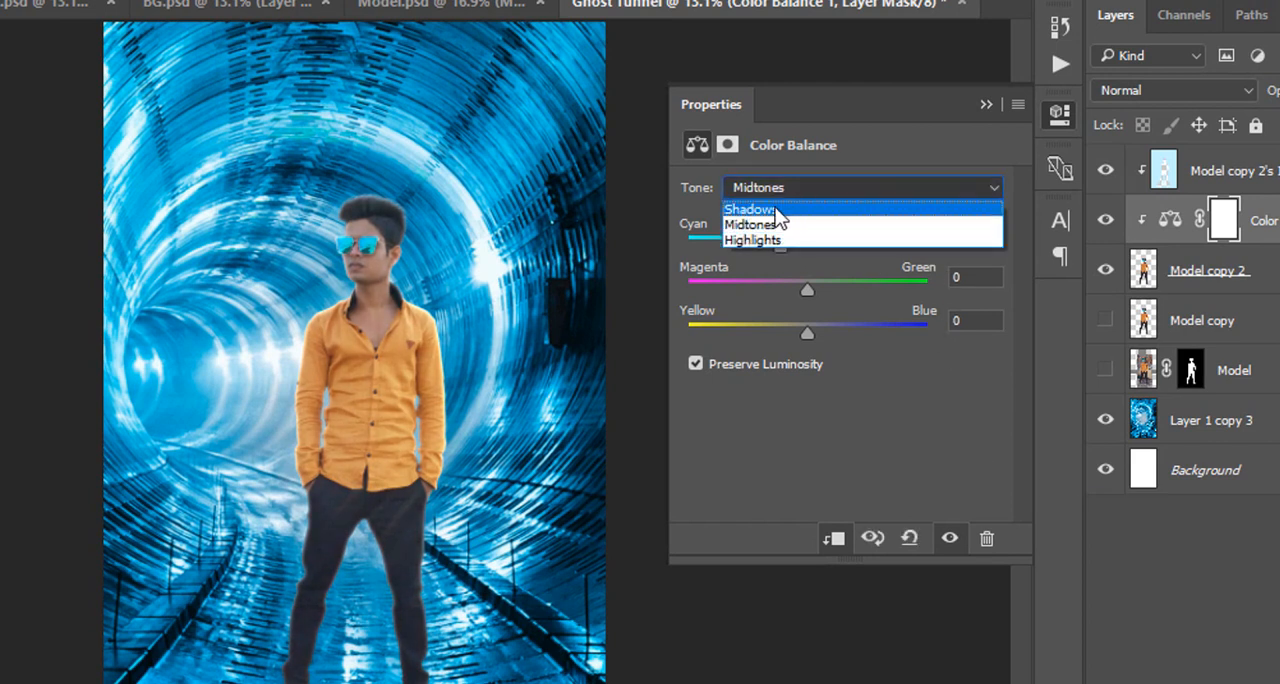
click(820, 204)
click(983, 233)
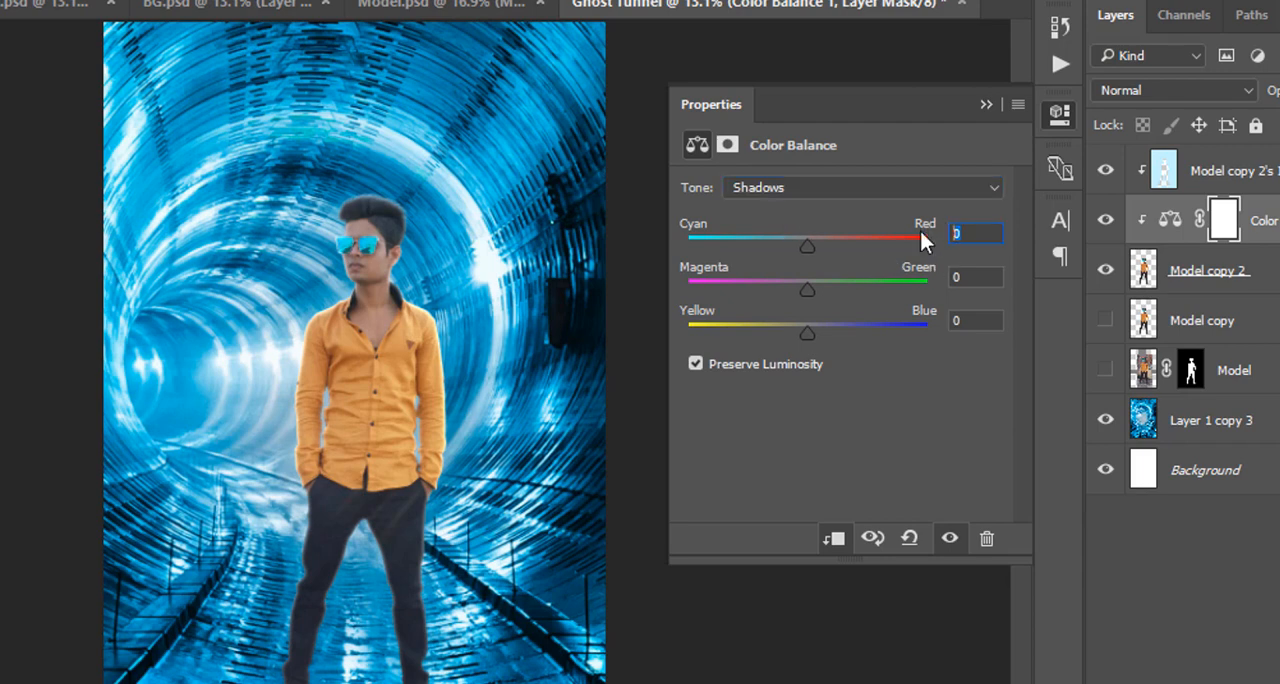
text(-15)
click(978, 321)
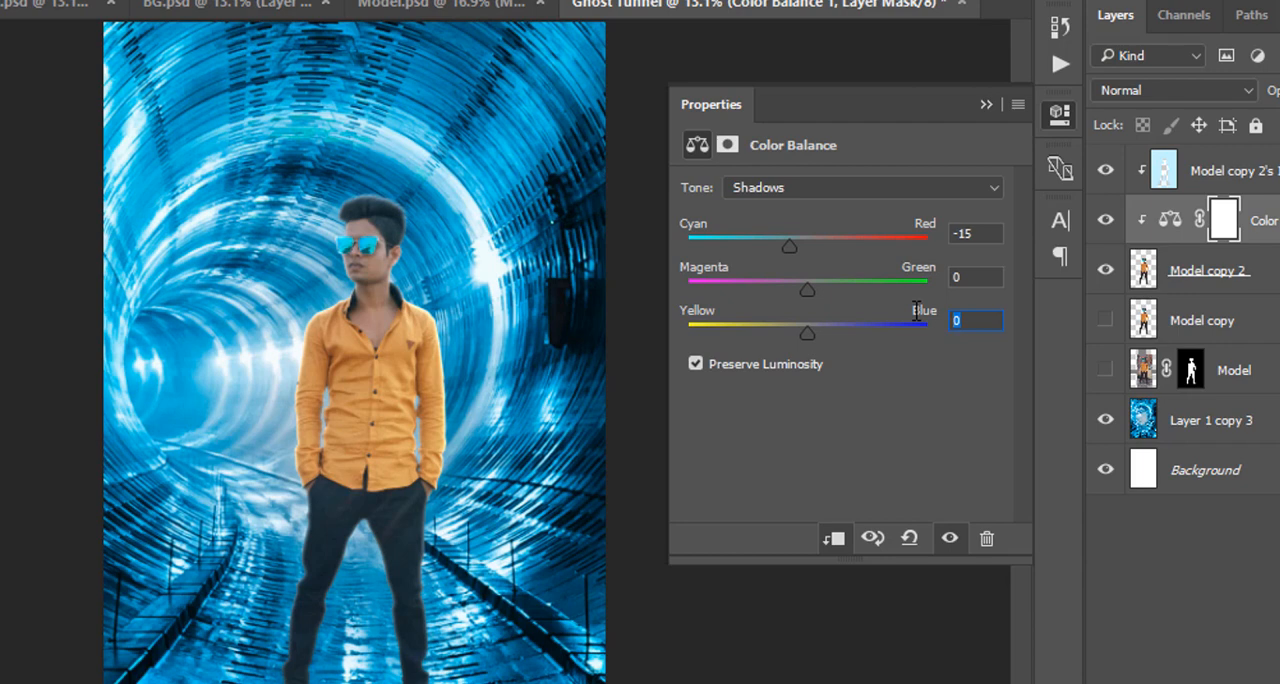
text(+18)
Set the Color Balance highlights to -13 on Cyan–Red and compare the model with and without the adjustment.
click(780, 190)
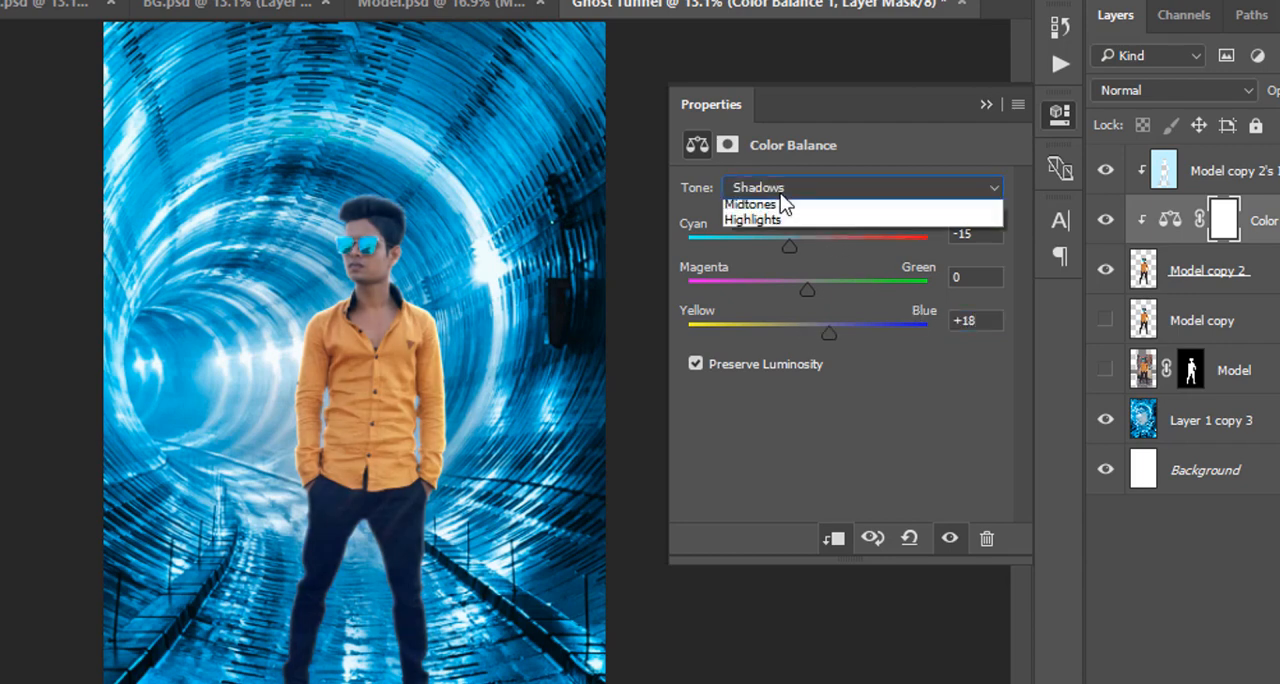
click(778, 238)
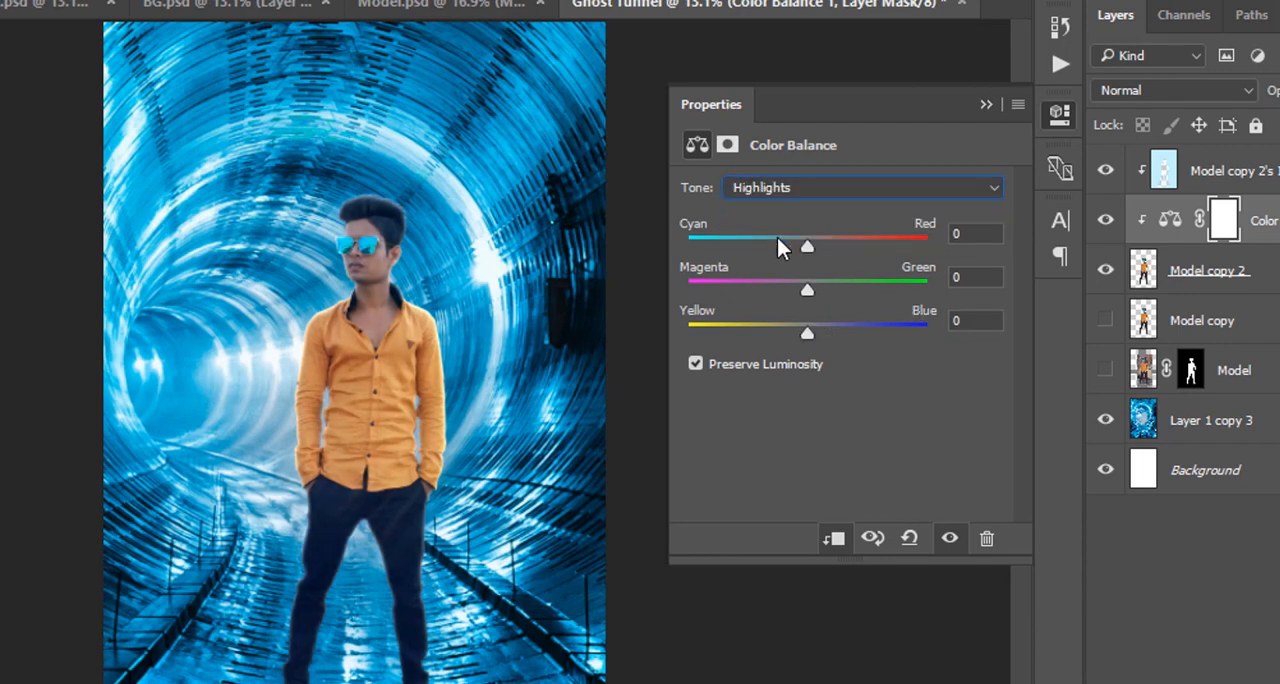
click(978, 234)
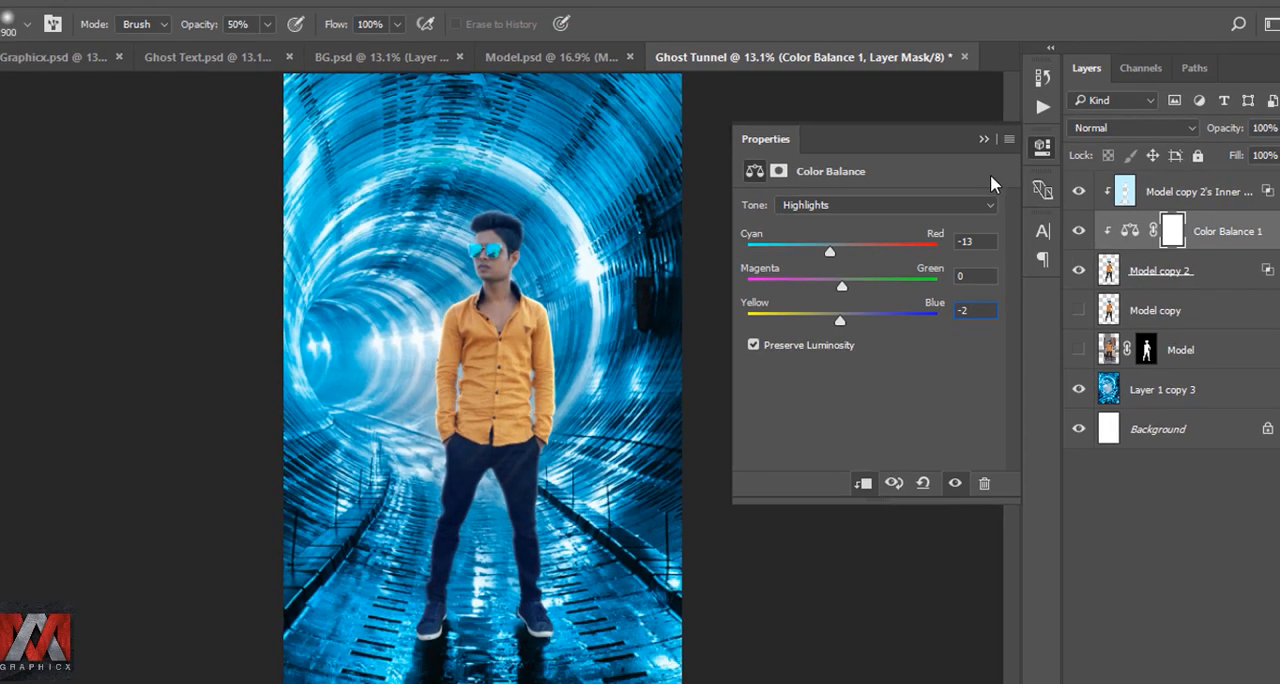
click(986, 104)
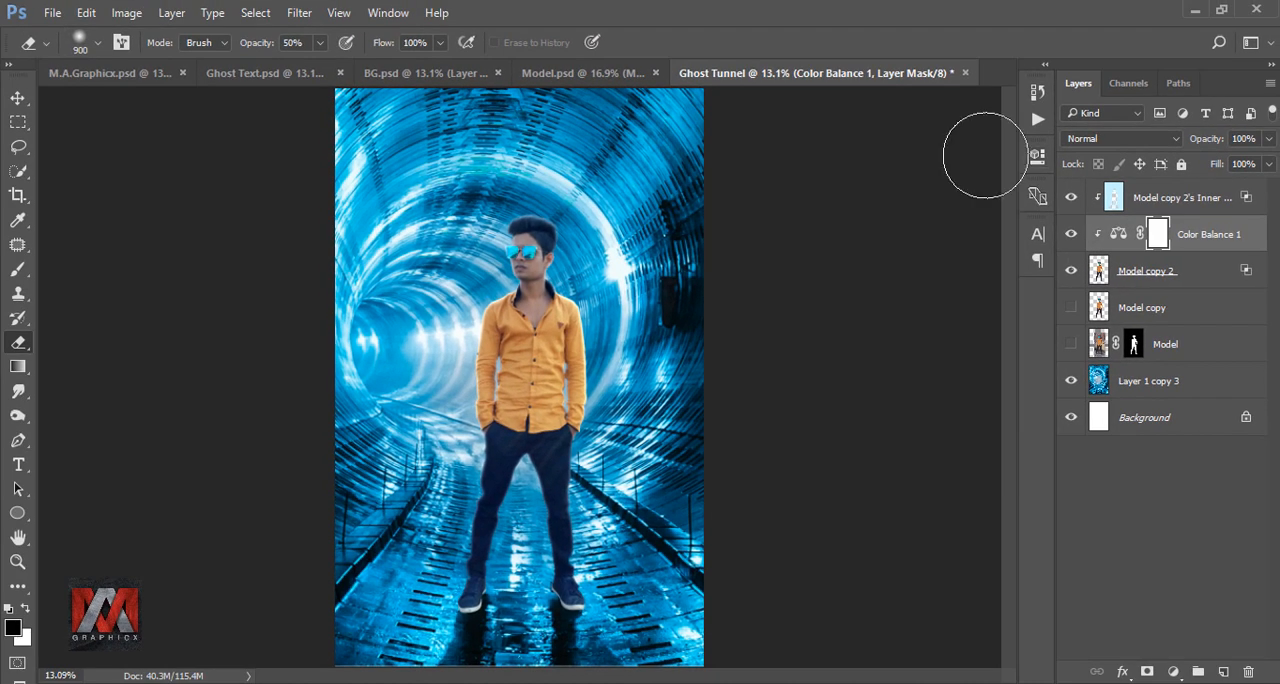
click(1070, 235)
click(1071, 235)
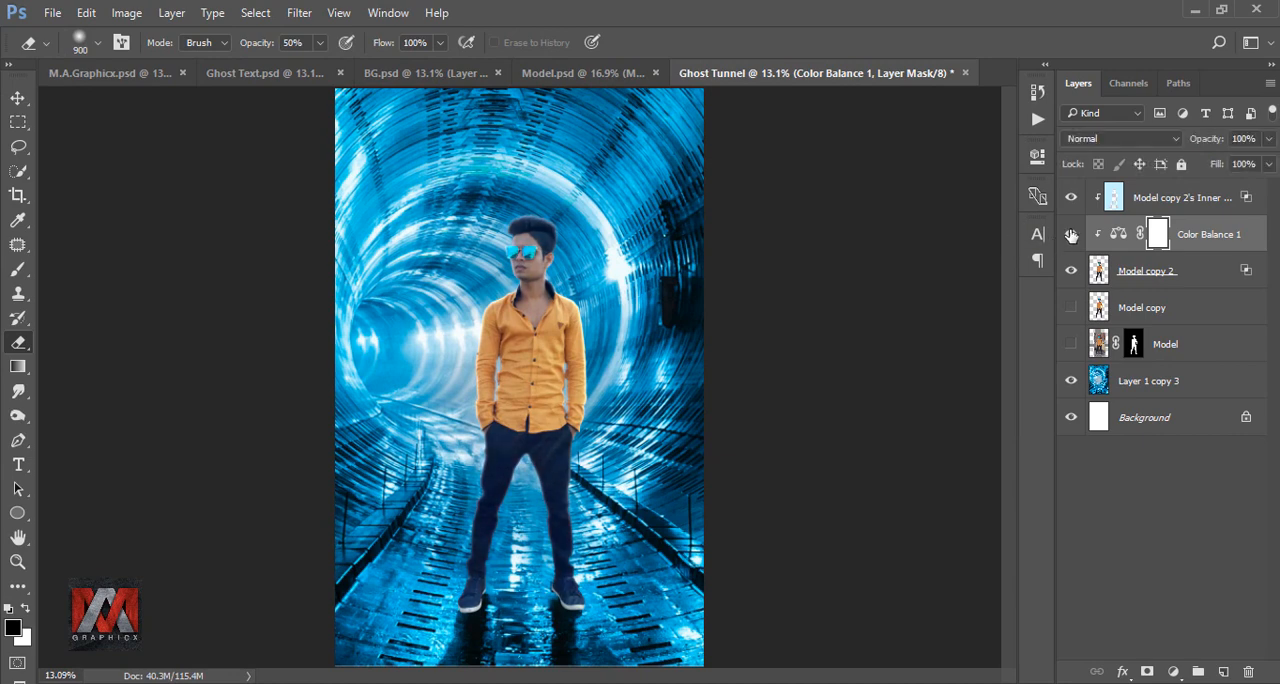
Add a linear black-to-transparent Gradient Fill at 90° clipped to Model copy 2, shifted down so it darkens only the model's lower legs.
click(1098, 270)
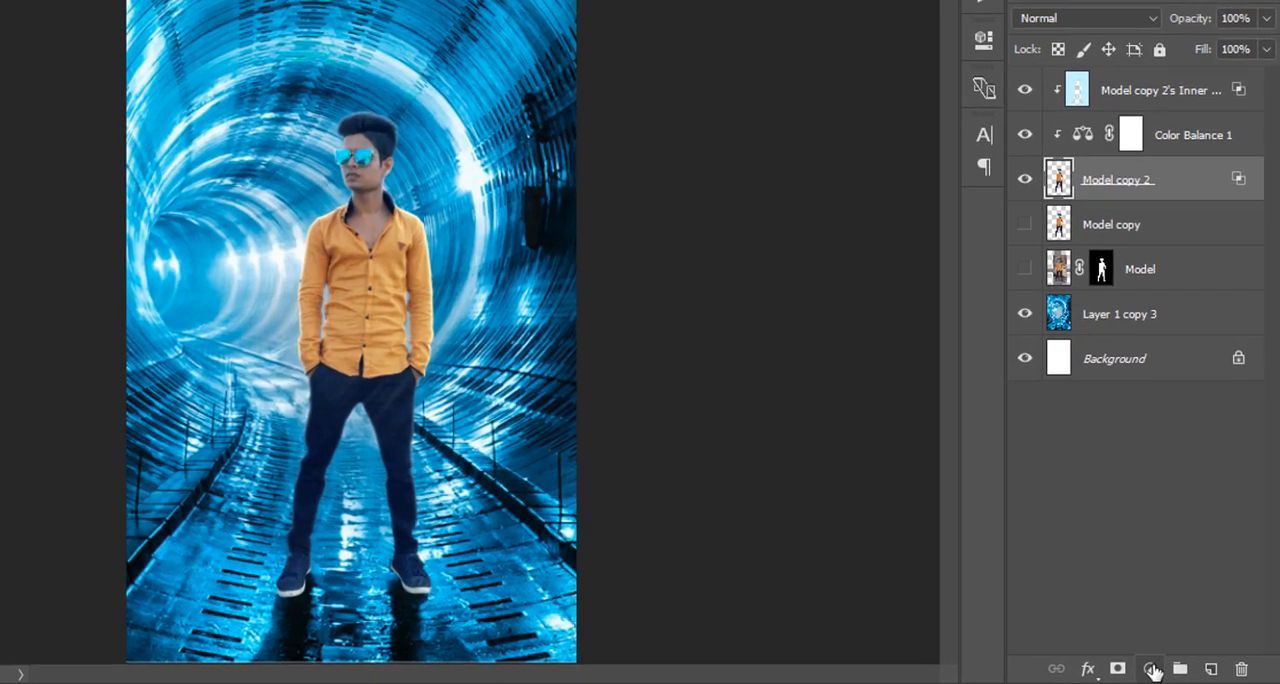
click(1173, 671)
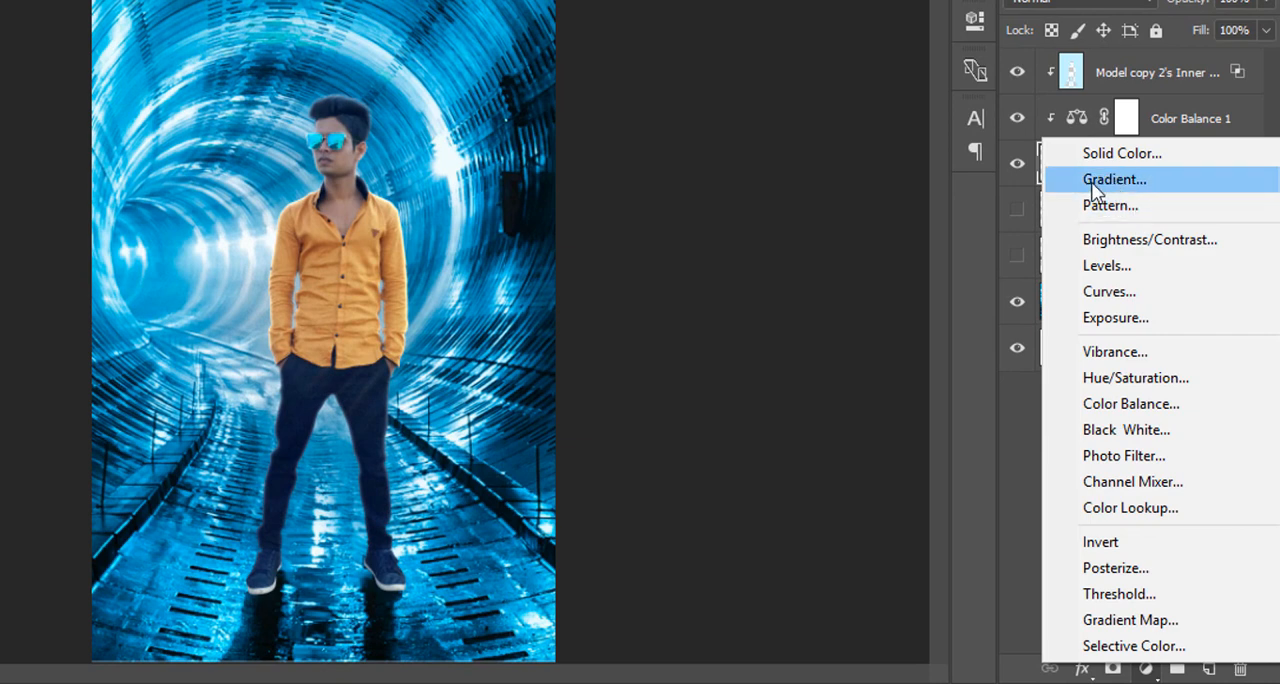
click(1185, 185)
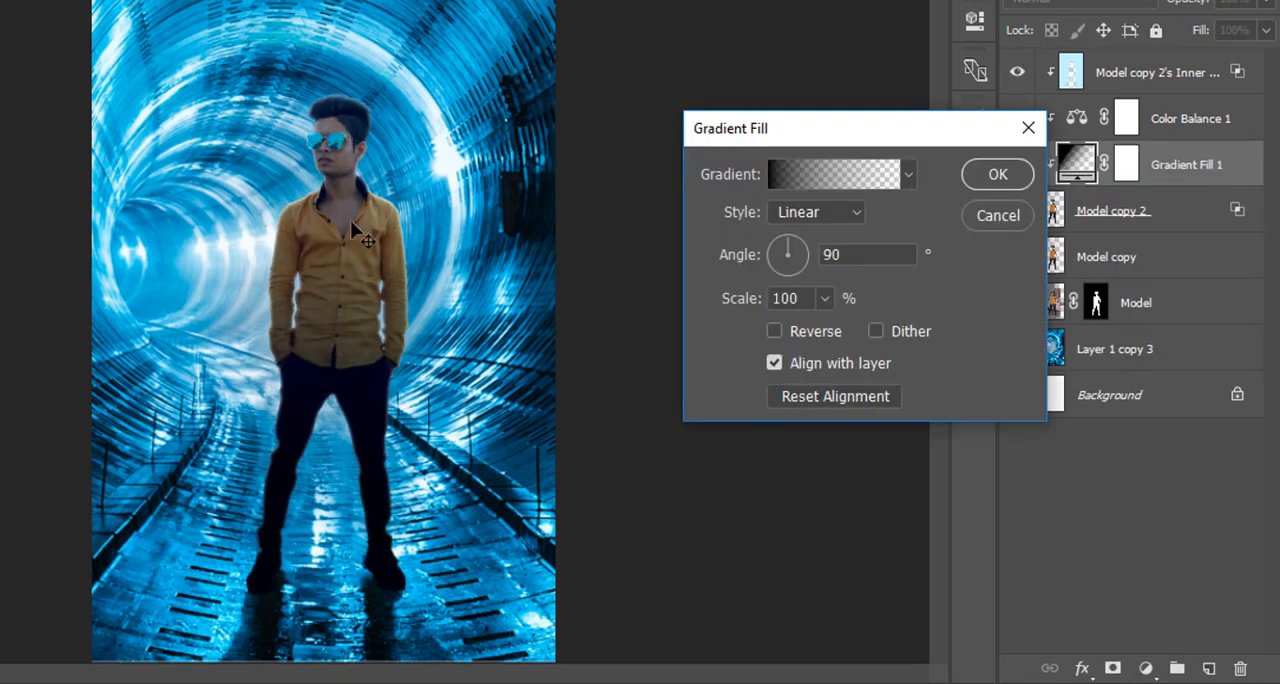
drag(352, 228, 389, 383)
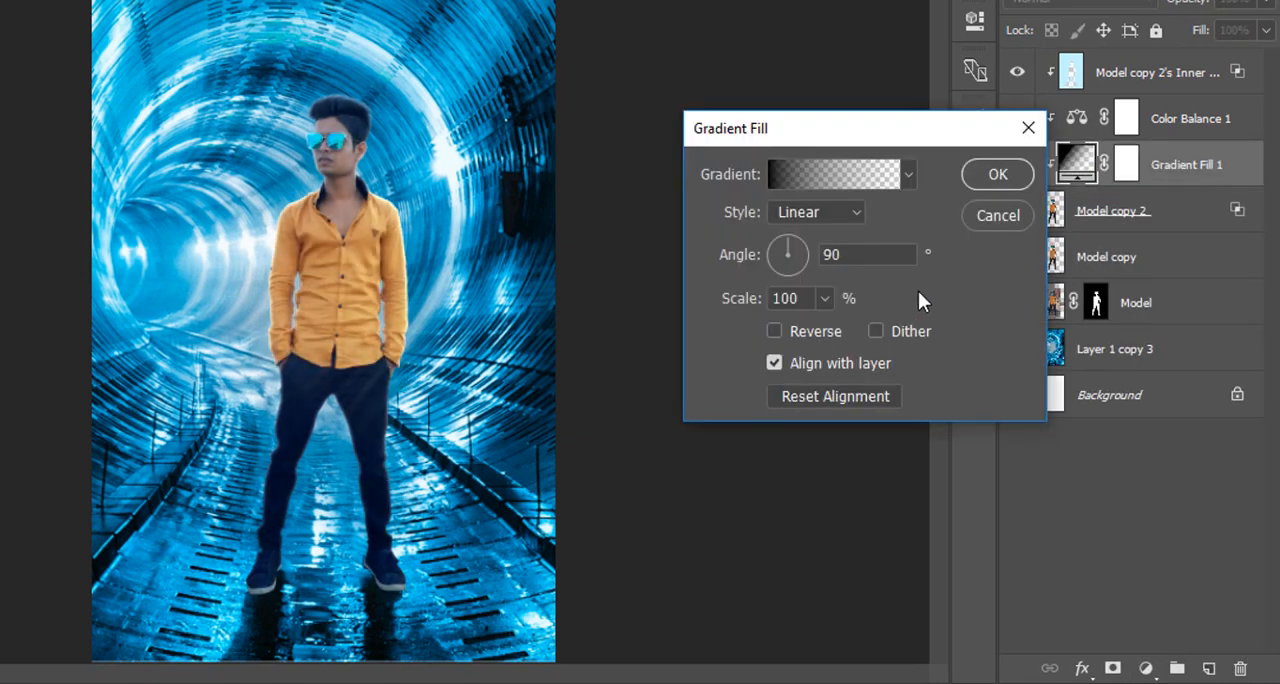
click(996, 178)
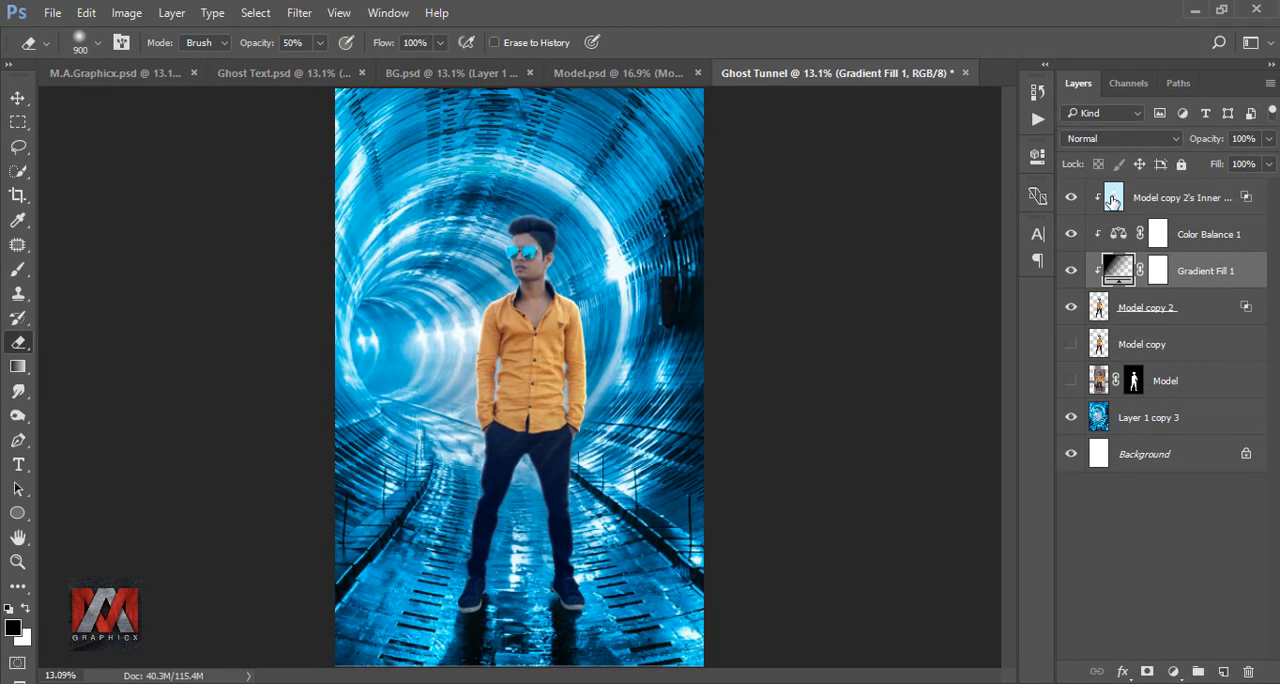
Add a linear black-to-transparent Gradient Fill above the inner shadow layer, shifted down to darken the tunnel floor.
click(1112, 201)
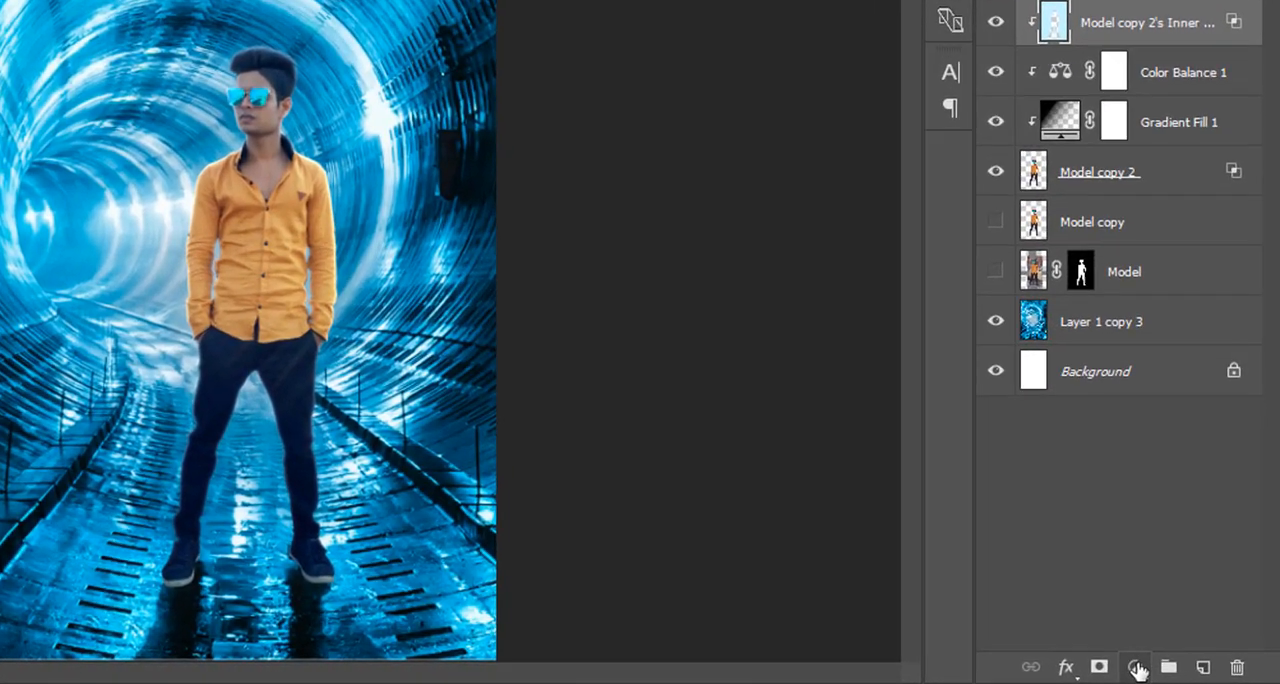
click(1173, 671)
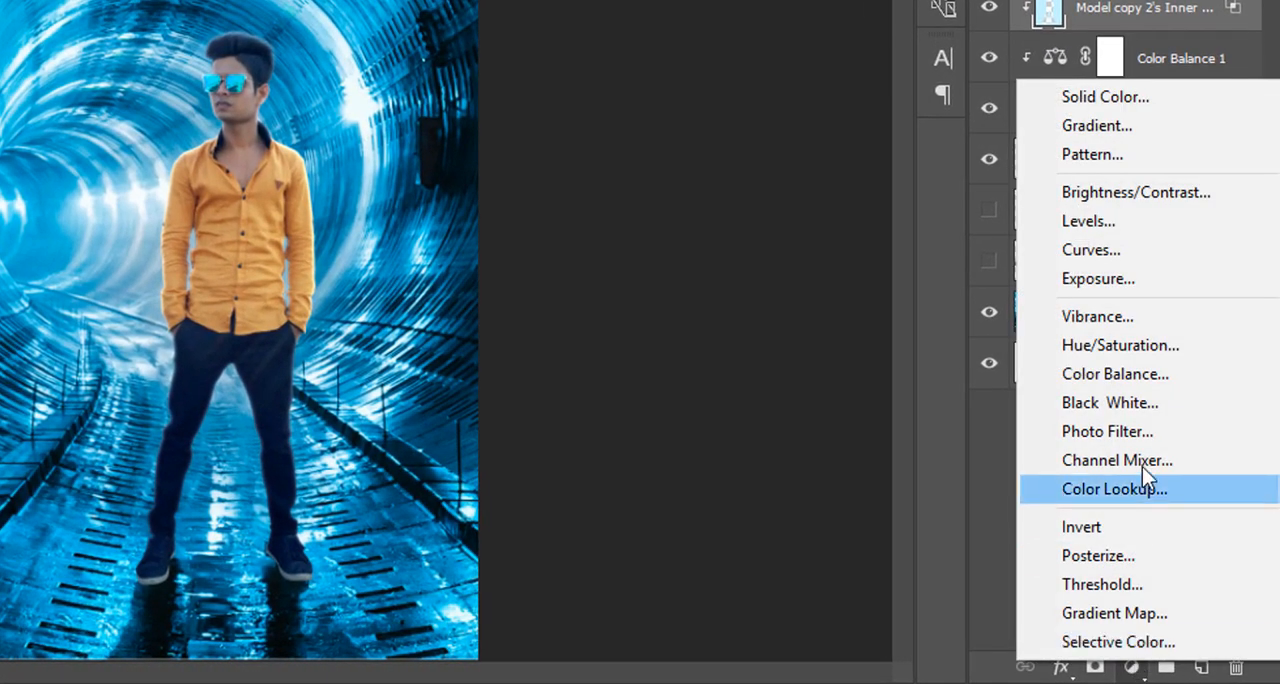
click(1118, 128)
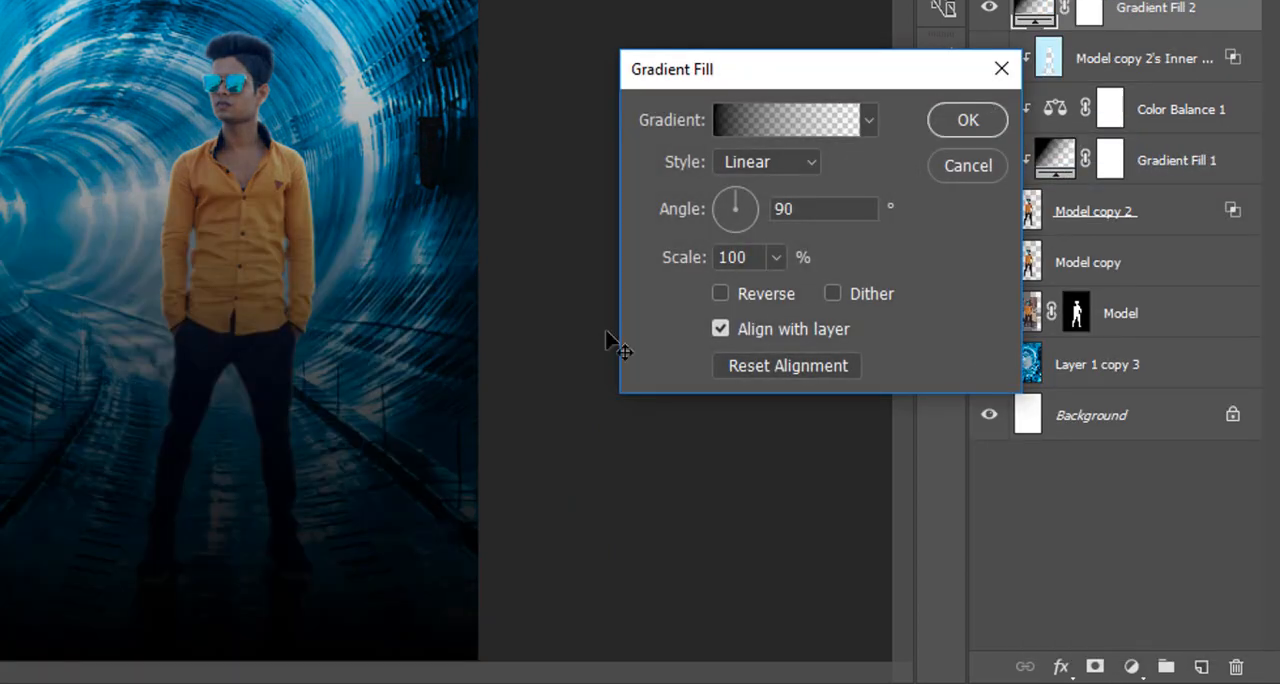
drag(314, 210, 330, 536)
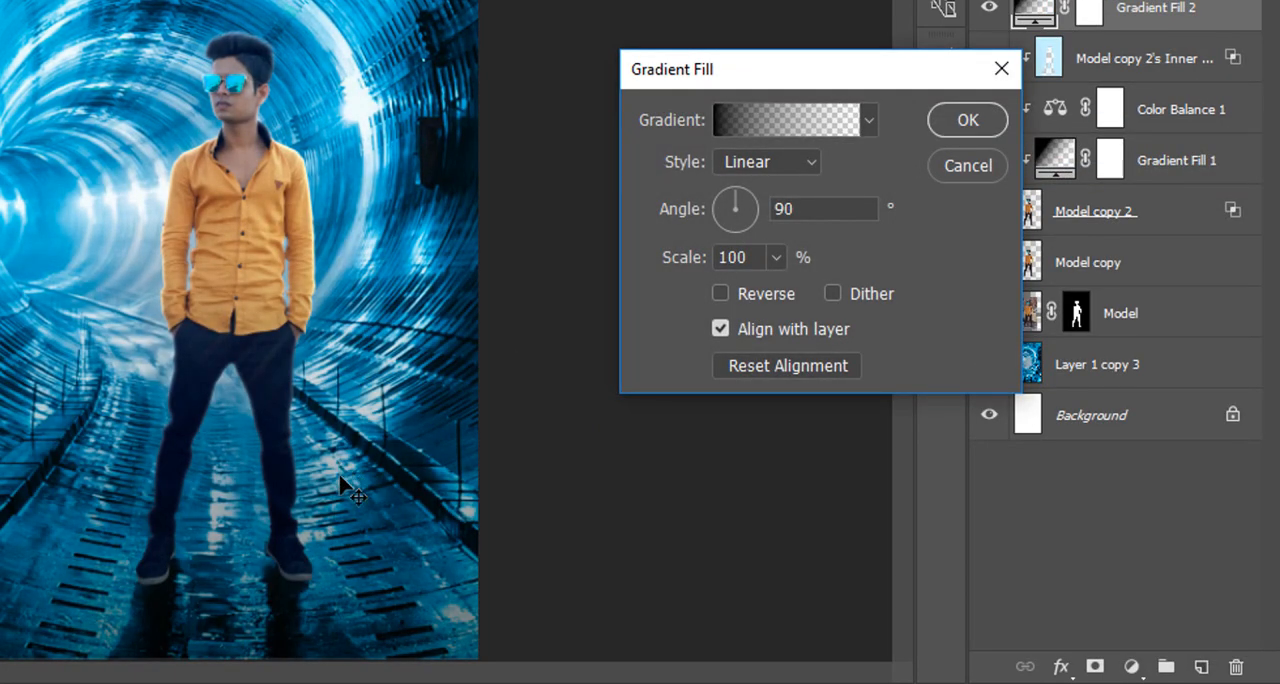
click(968, 119)
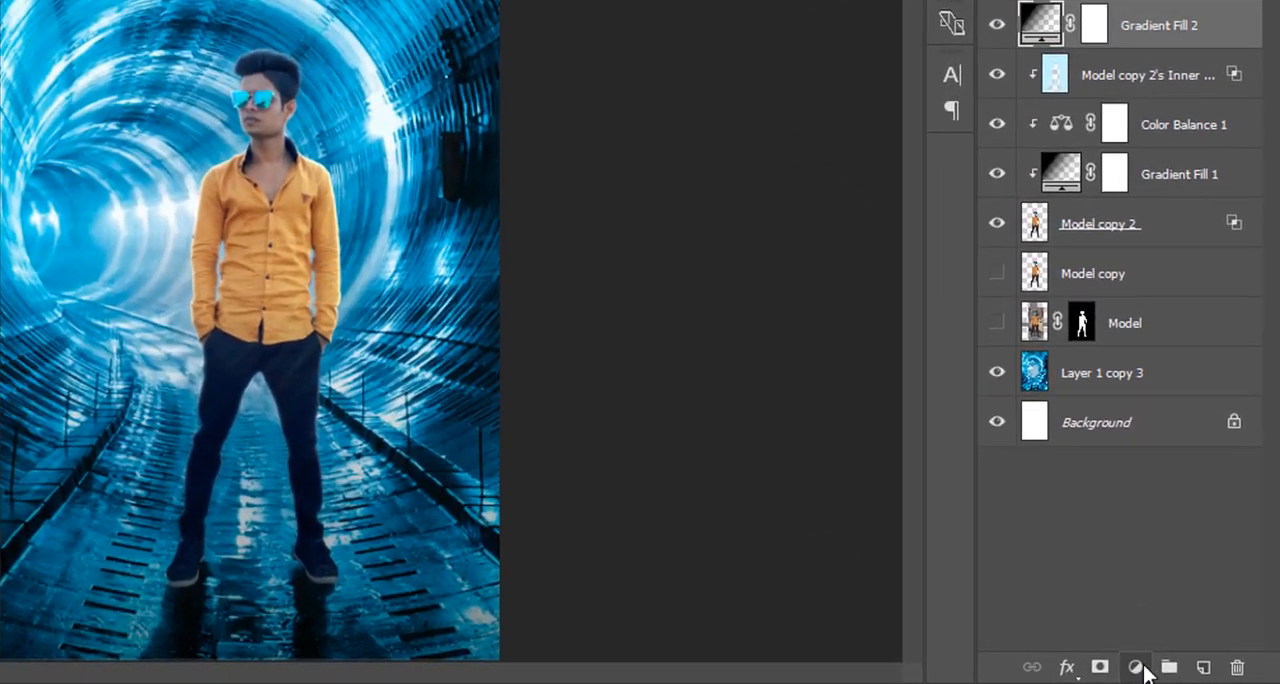
Add a reversed radial black-to-transparent Gradient Fill above all layers at 90° and 100% scale as a vignette.
click(1173, 672)
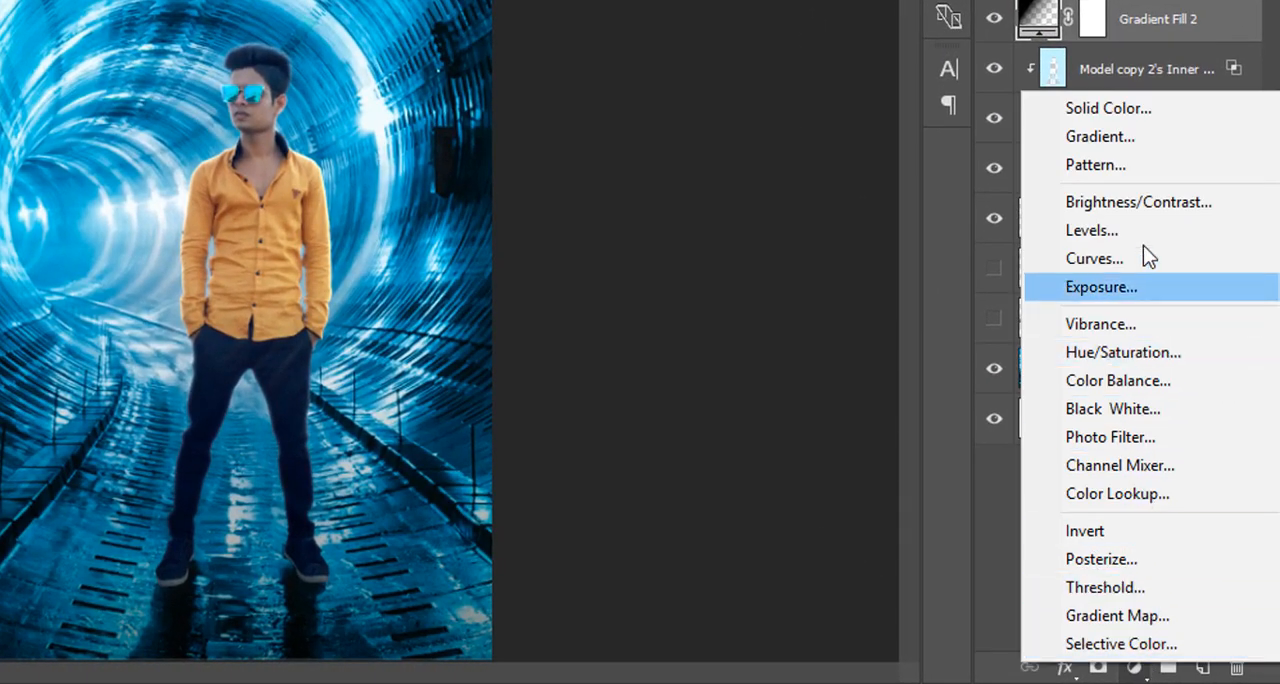
click(1169, 131)
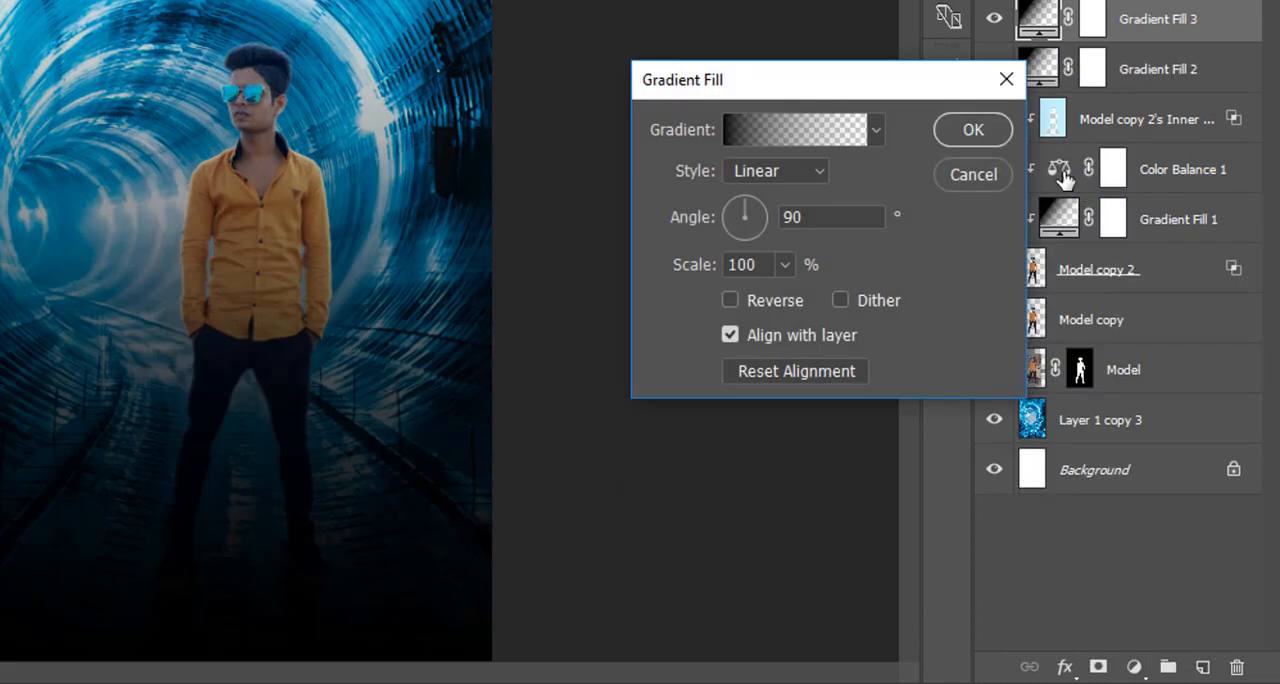
click(792, 170)
click(790, 213)
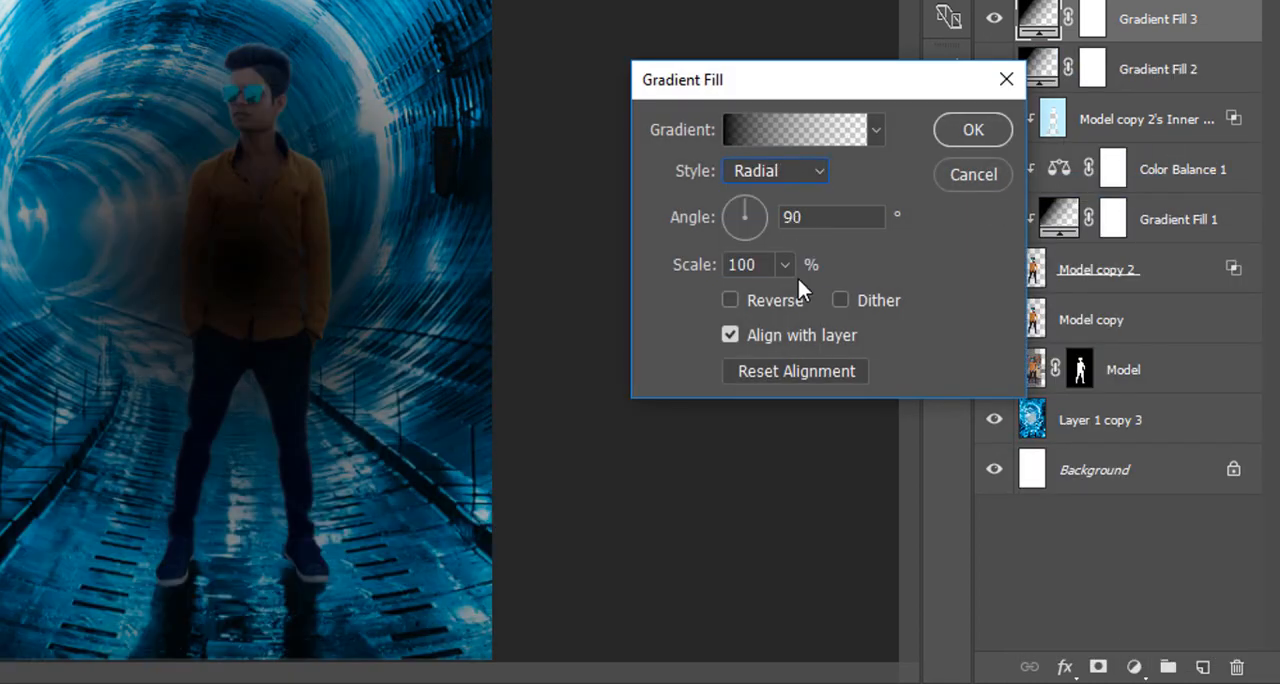
click(784, 299)
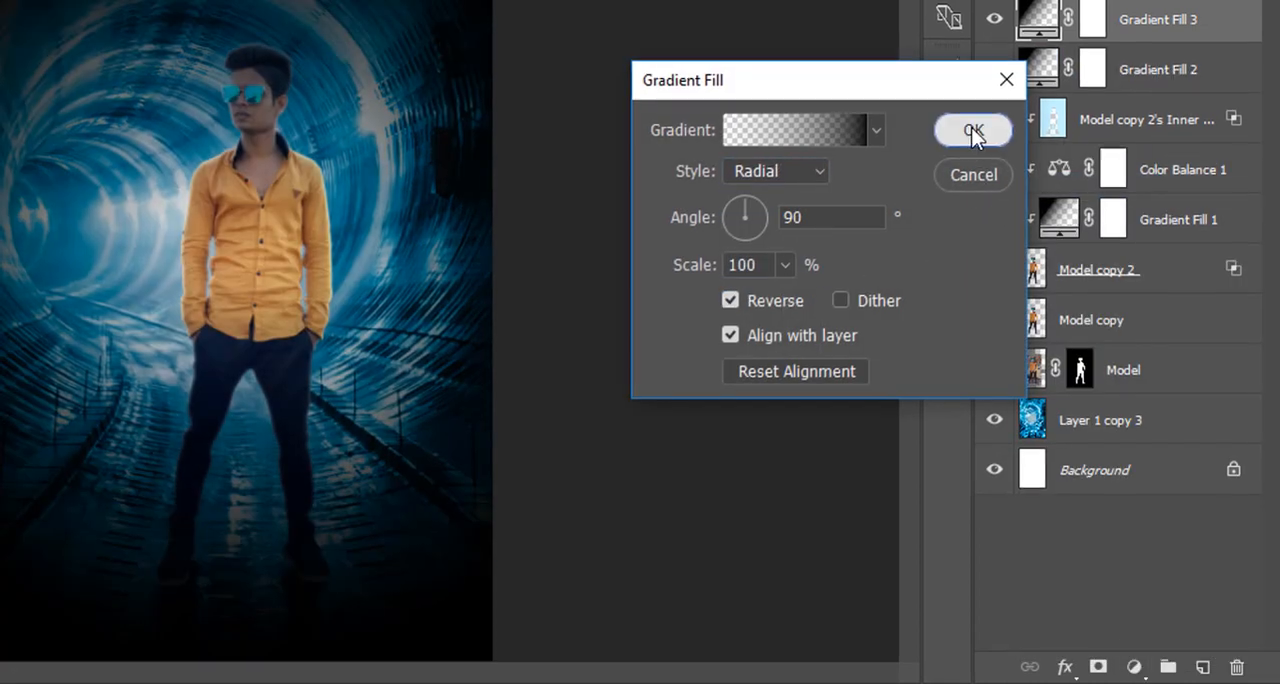
click(972, 129)
Set the Gradient Fill 3 layer's fill to 50% and compare the image with and without the vignette.
click(1071, 197)
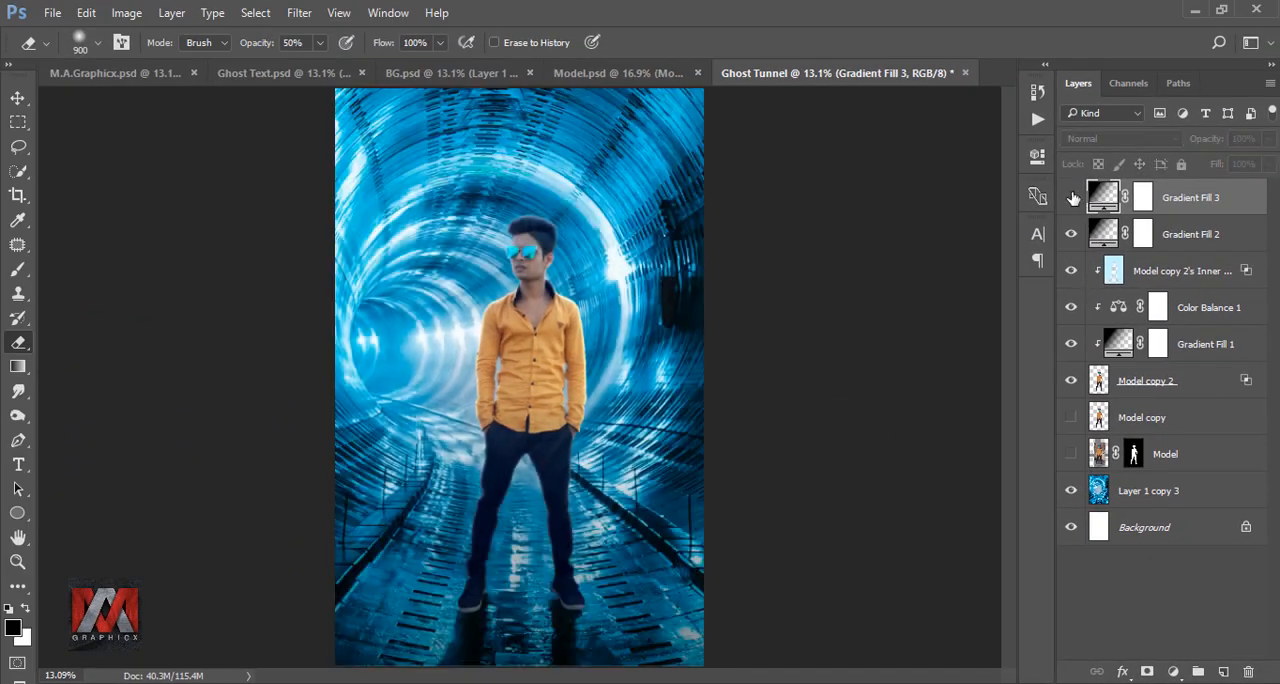
click(1071, 197)
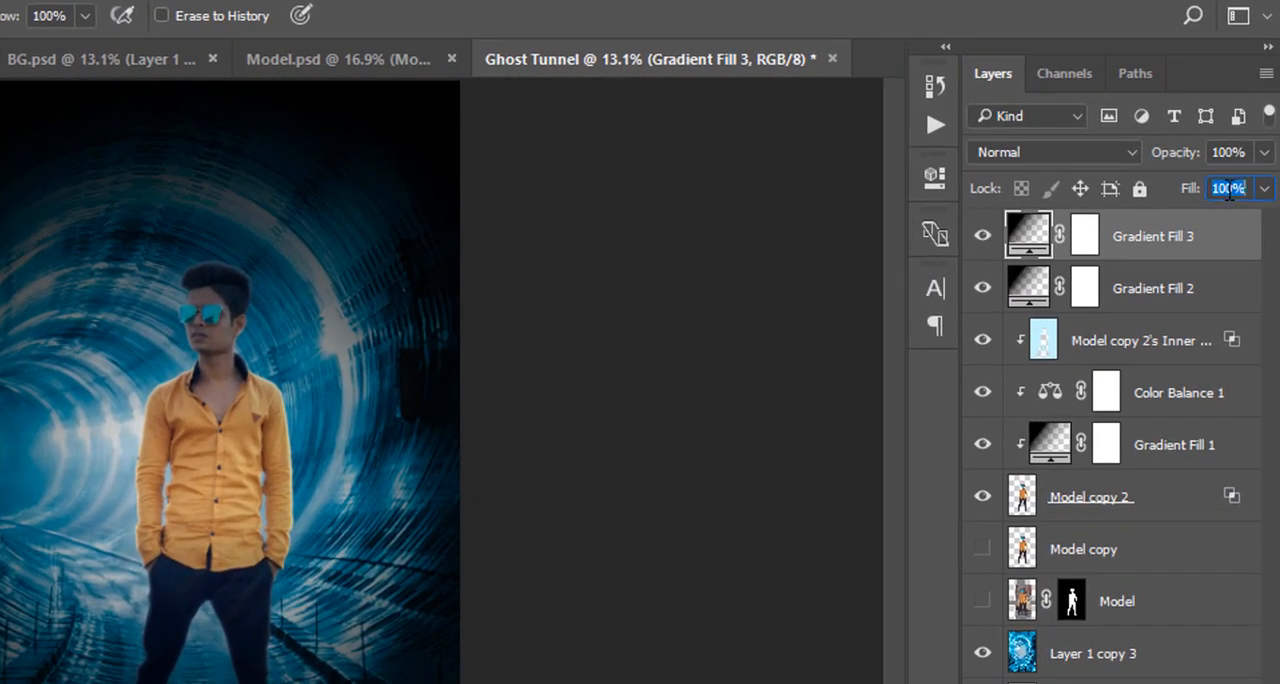
text(50)
key(Return)
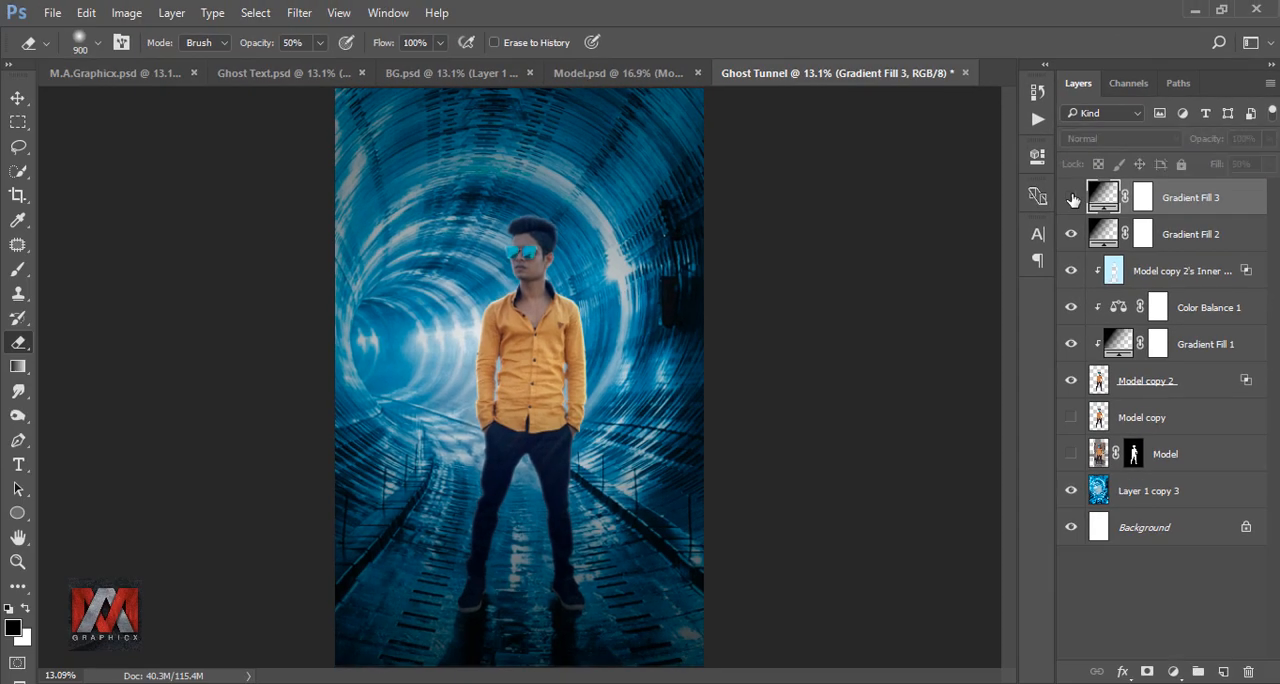
click(1071, 197)
Paint black on the Gradient Fill 3 mask around the model's head with a soft brush at 50% opacity and 50% flow.
click(1142, 198)
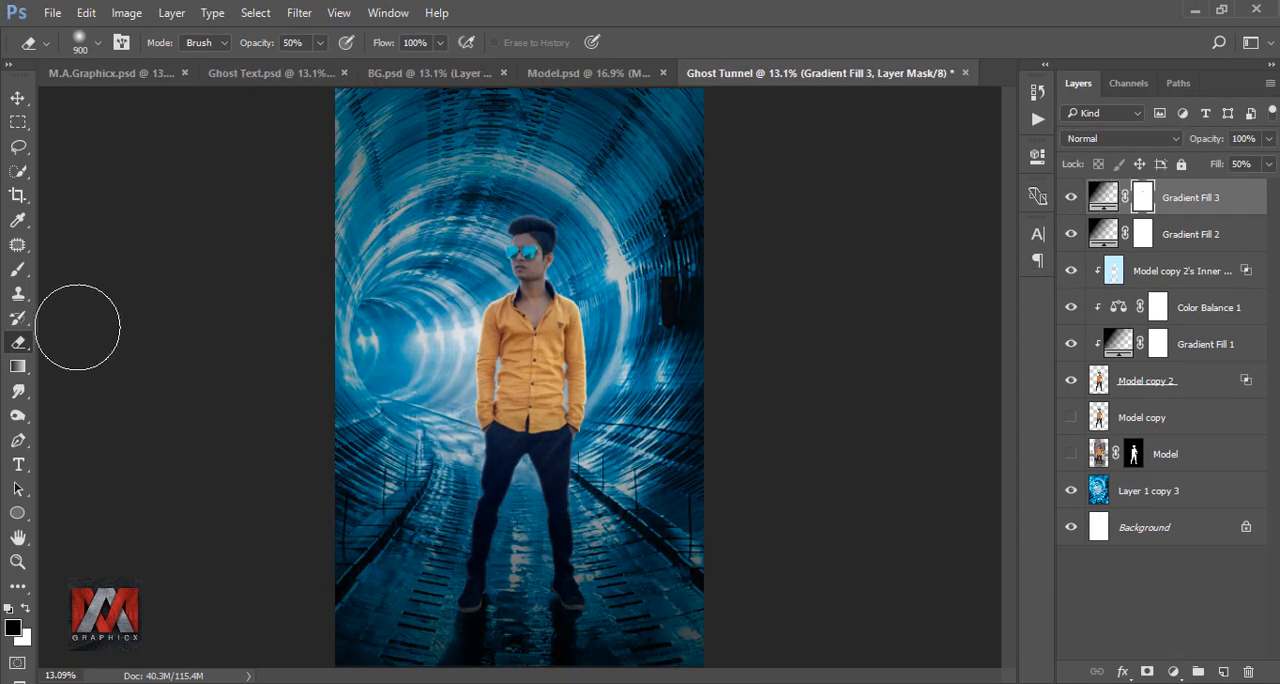
click(17, 271)
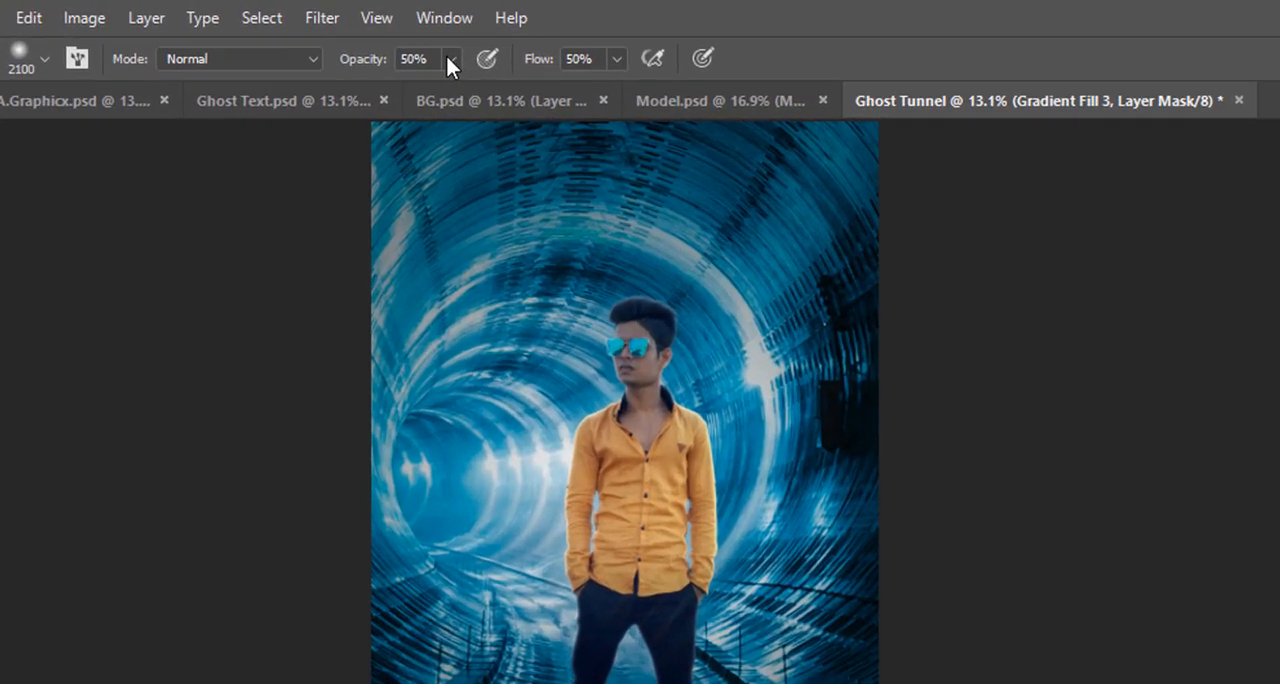
click(375, 44)
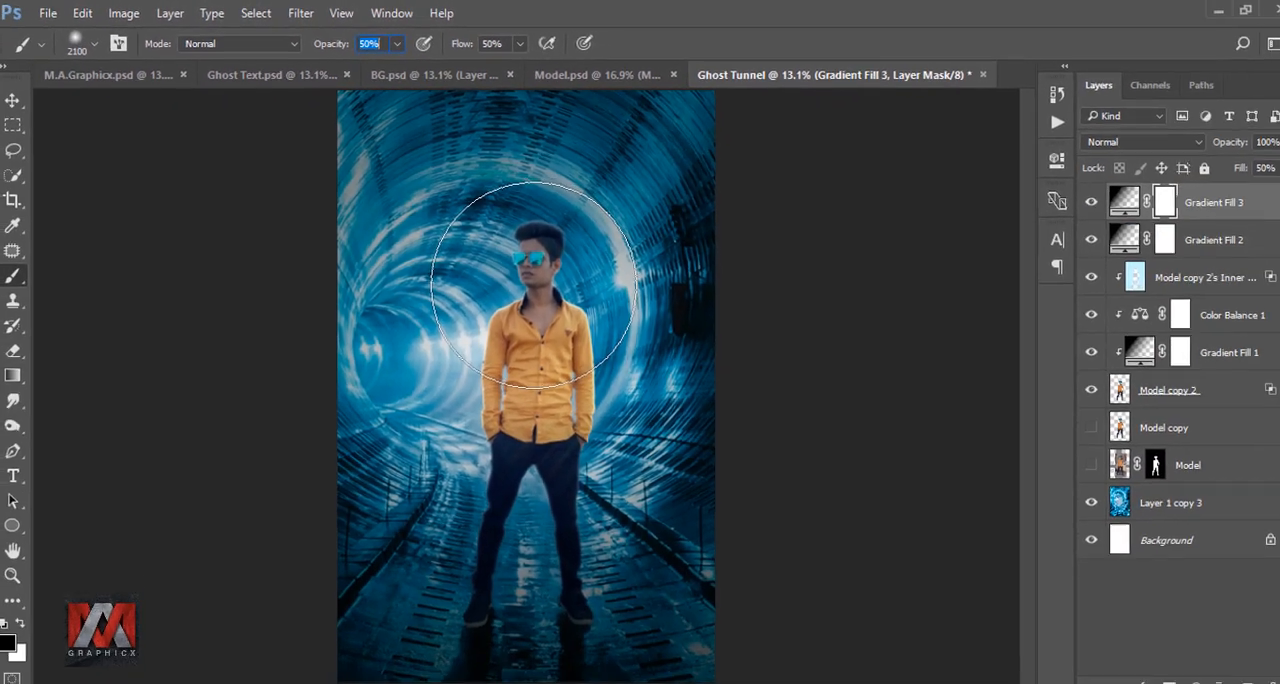
click(625, 369)
key(bracketleft)
key(bracketleft)
key(bracketleft)
key(bracketleft)
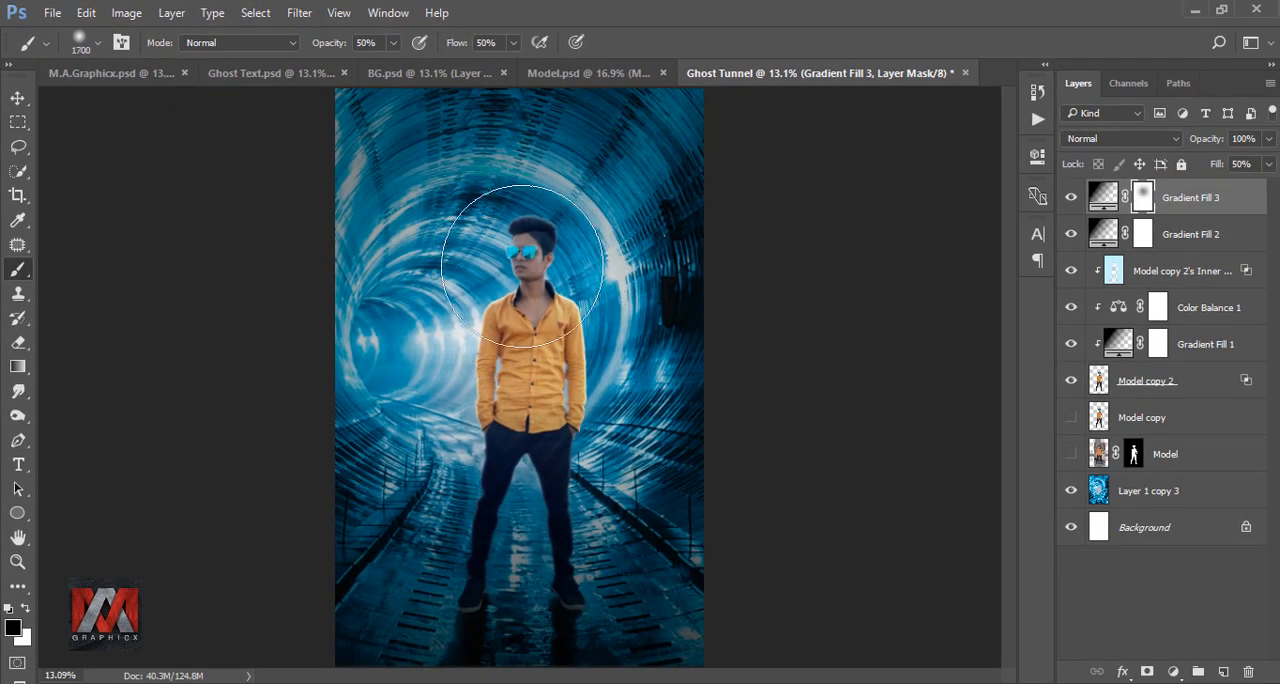
Paint the Gradient Fill 3 mask over the model's torso with a 2300 px brush and compare the vignette on and off.
key(bracketright)
key(bracketright)
key(bracketright)
key(bracketright)
key(bracketright)
key(bracketright)
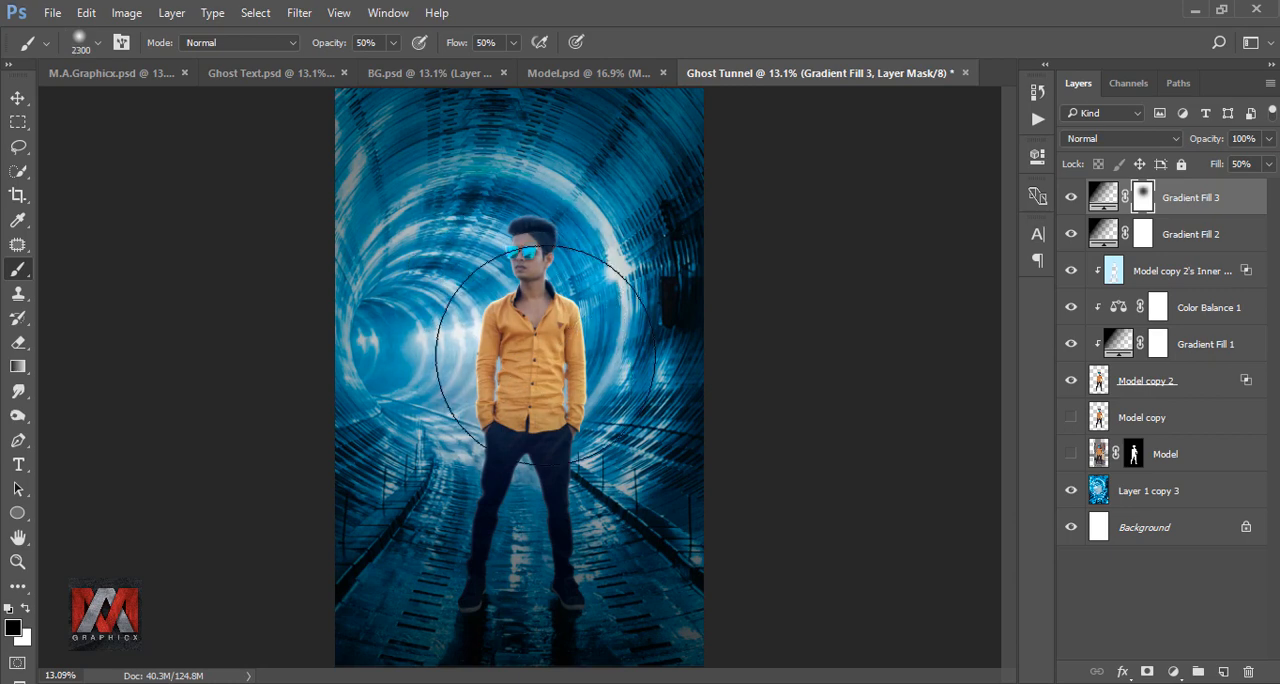
click(508, 425)
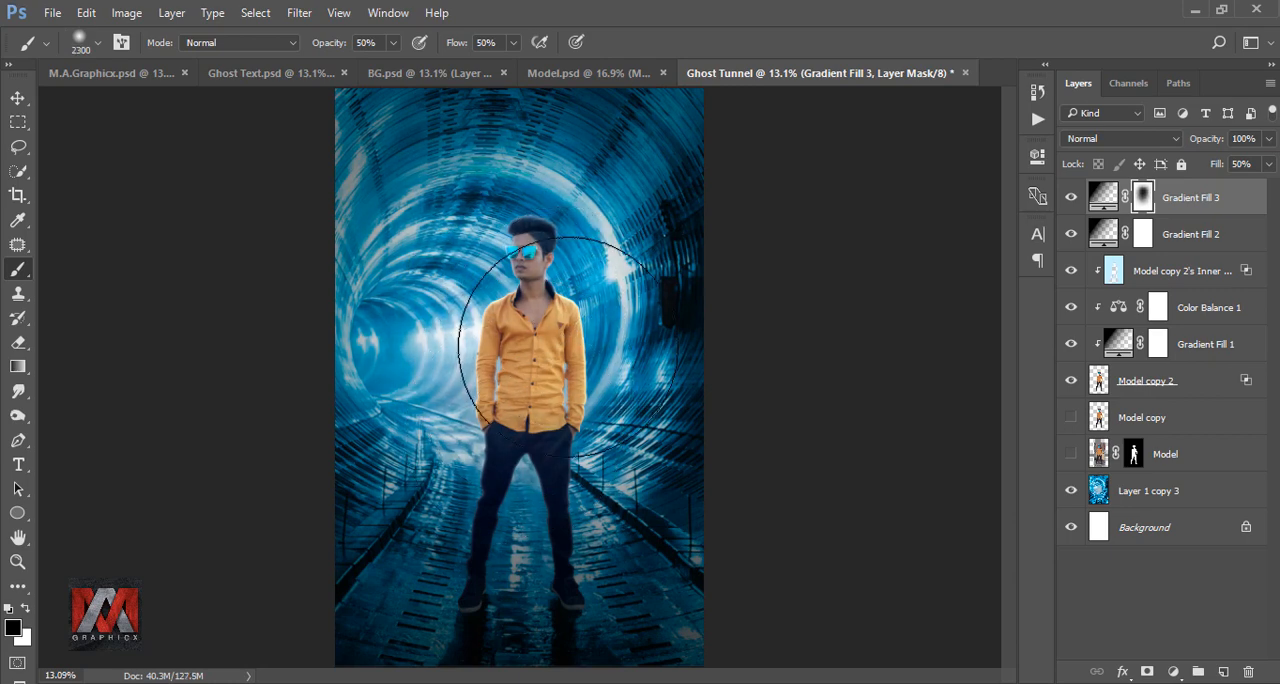
click(1070, 200)
click(1070, 199)
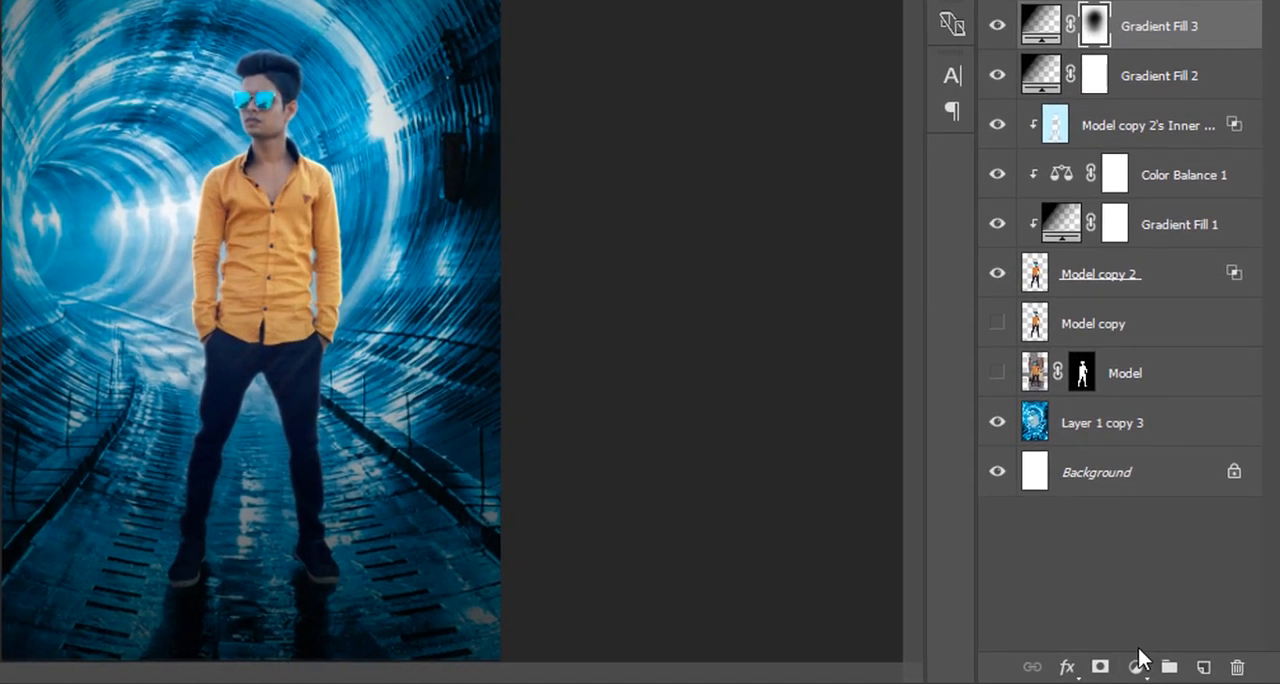
Add a linear Gradient Fill from blue #047397 to transparent above all layers, at 90° and 100% scale.
click(1173, 671)
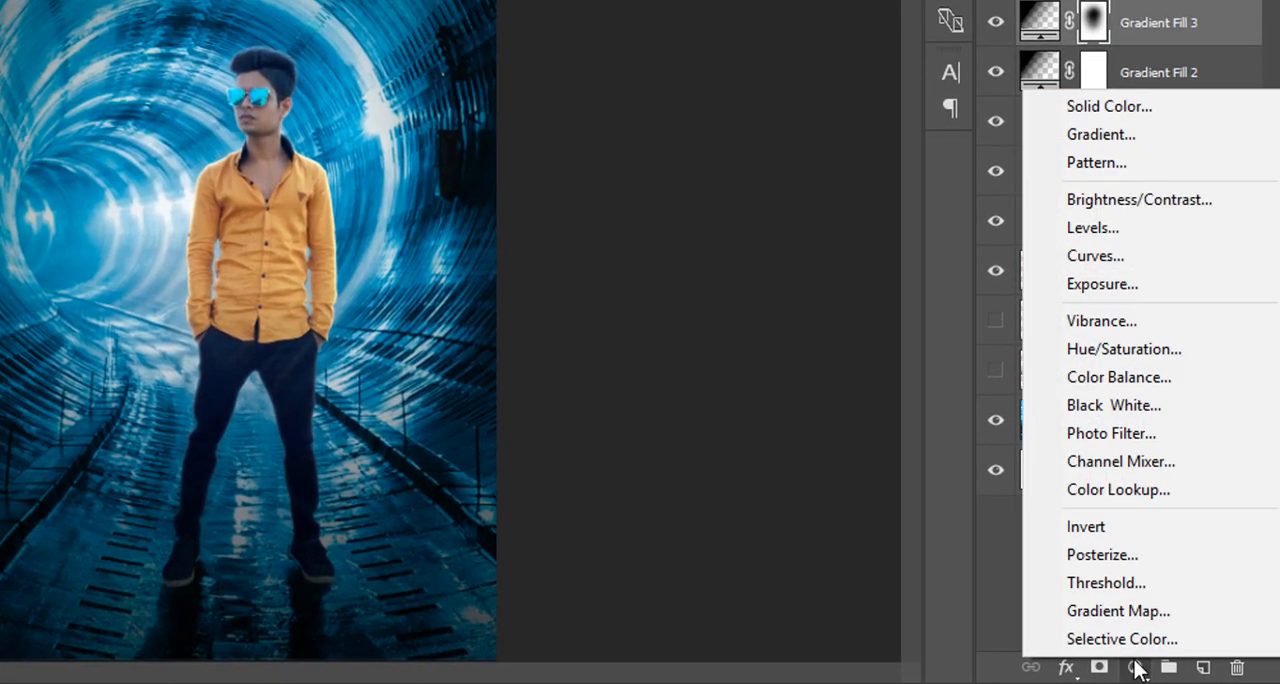
click(1153, 139)
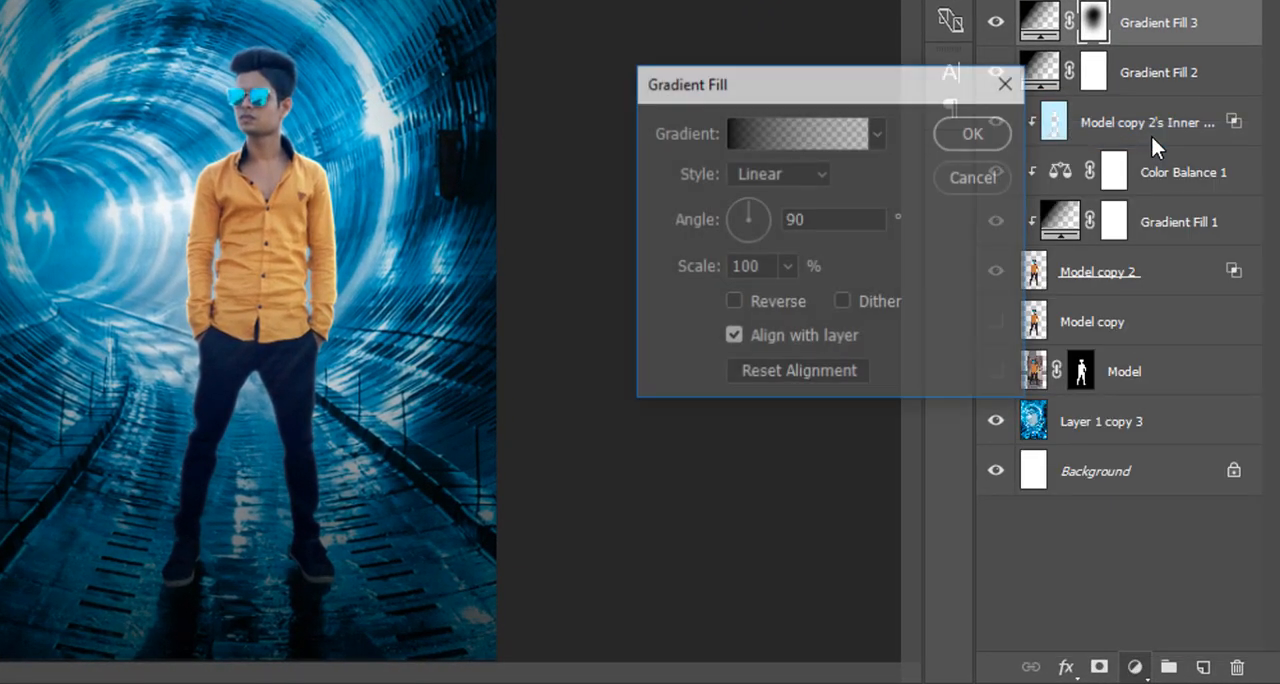
click(788, 130)
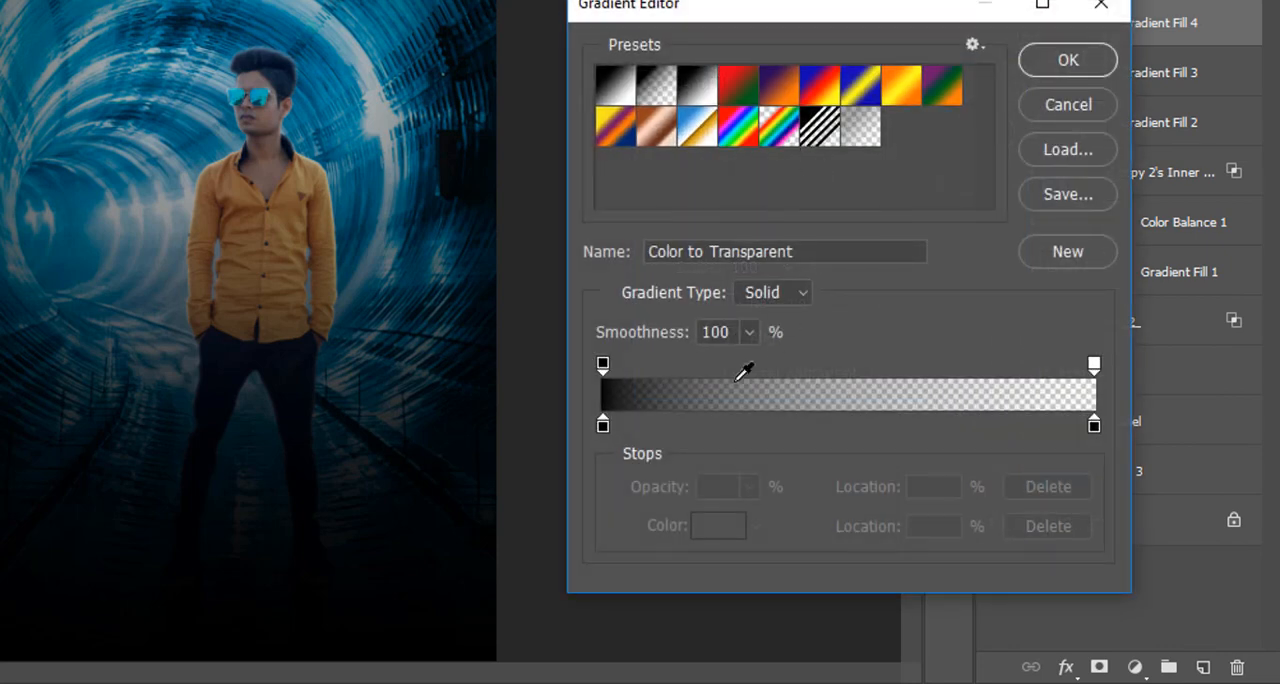
click(603, 426)
click(710, 525)
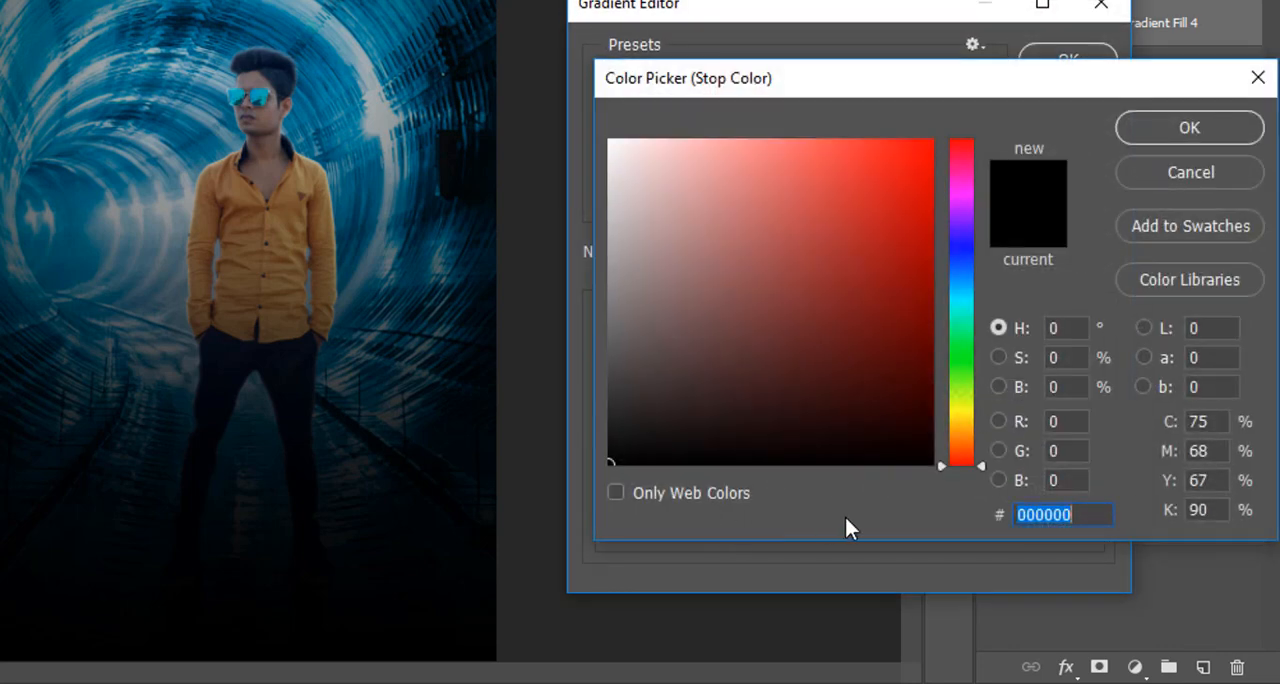
text(04)
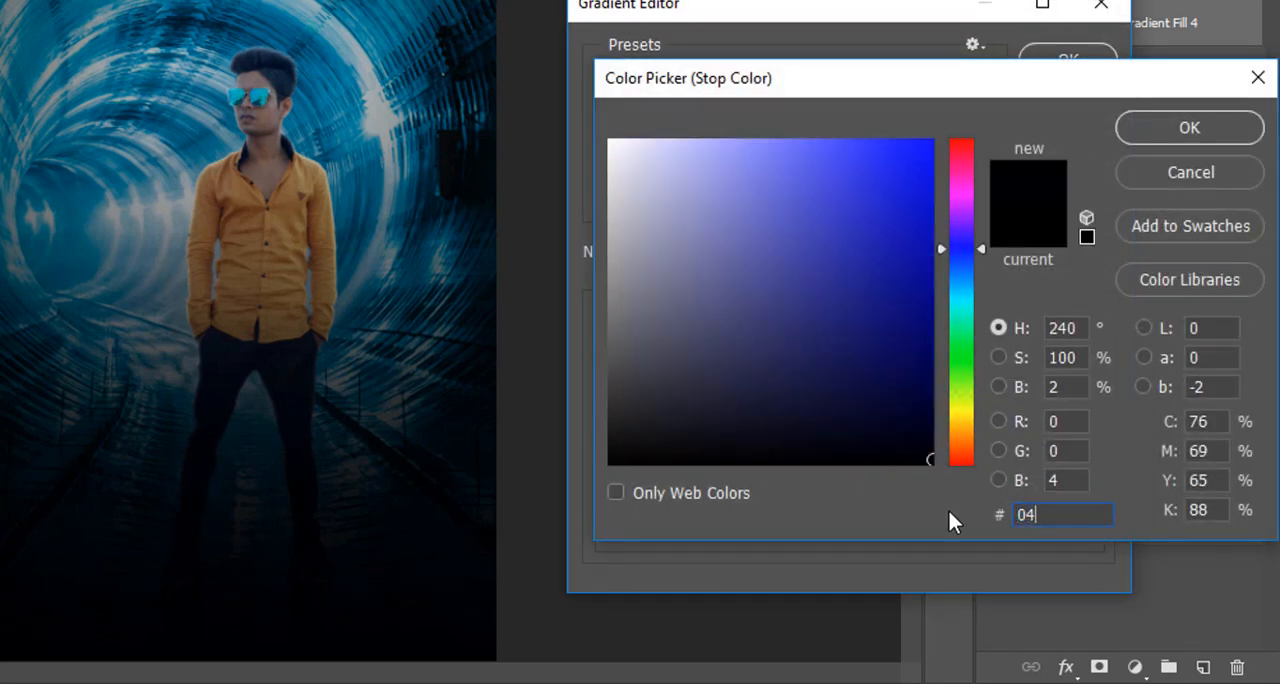
text(7397)
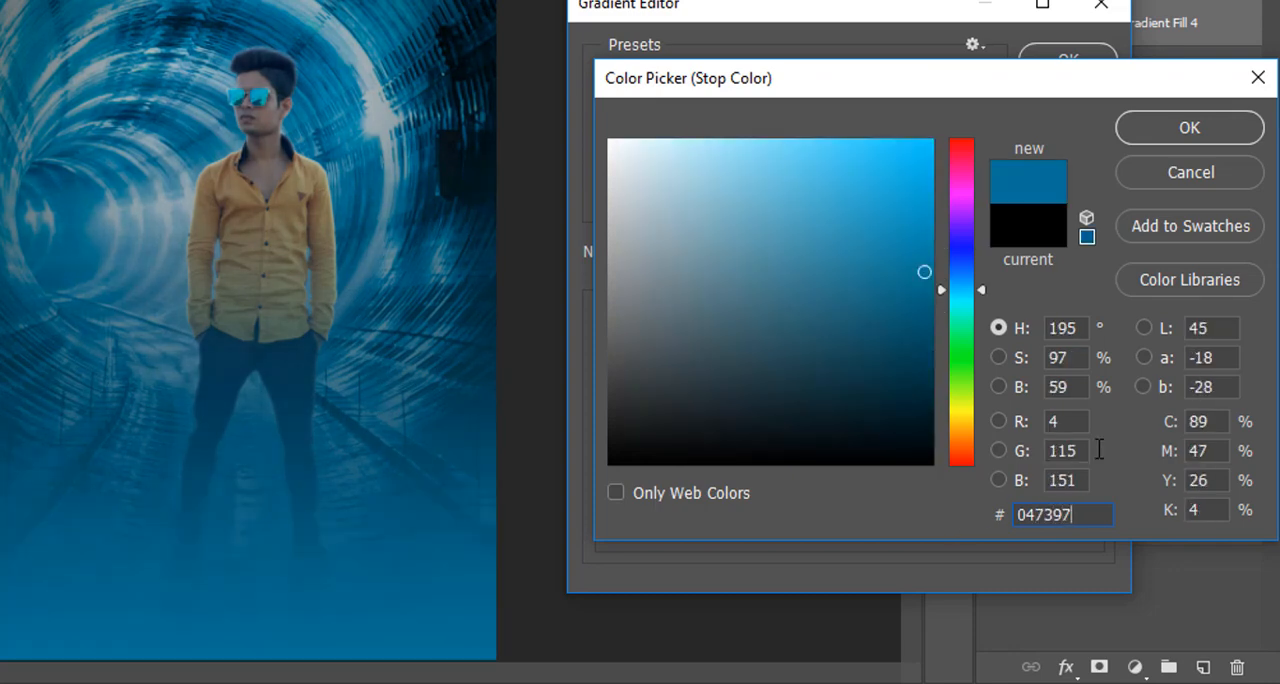
click(1194, 120)
click(1068, 60)
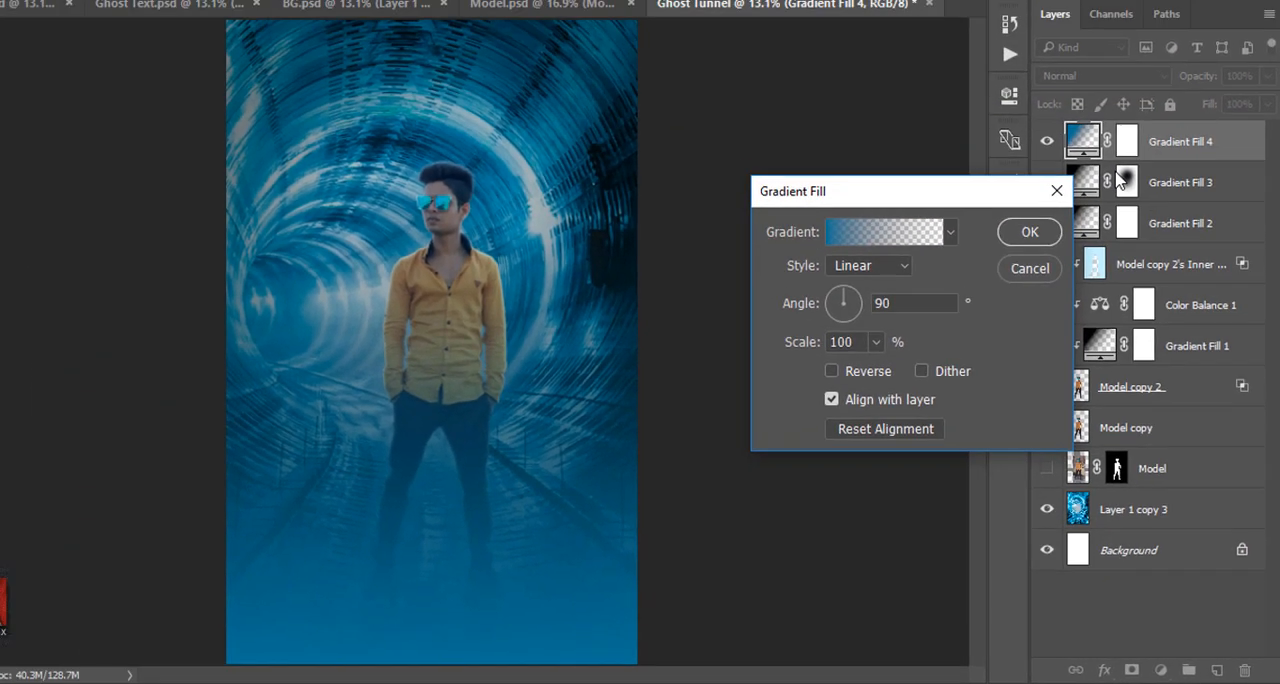
click(972, 136)
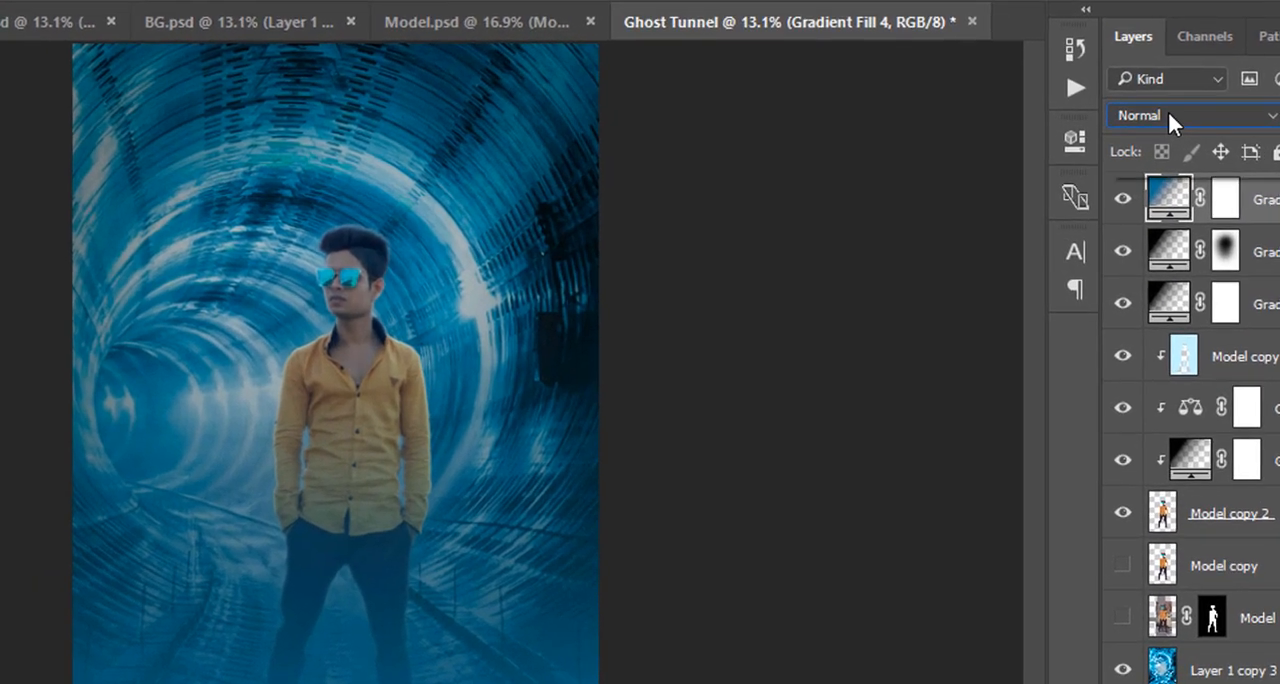
Blend Gradient Fill 4 in Color Dodge mode, shift its gradient slightly upward, and compare the image with and without it.
click(1103, 139)
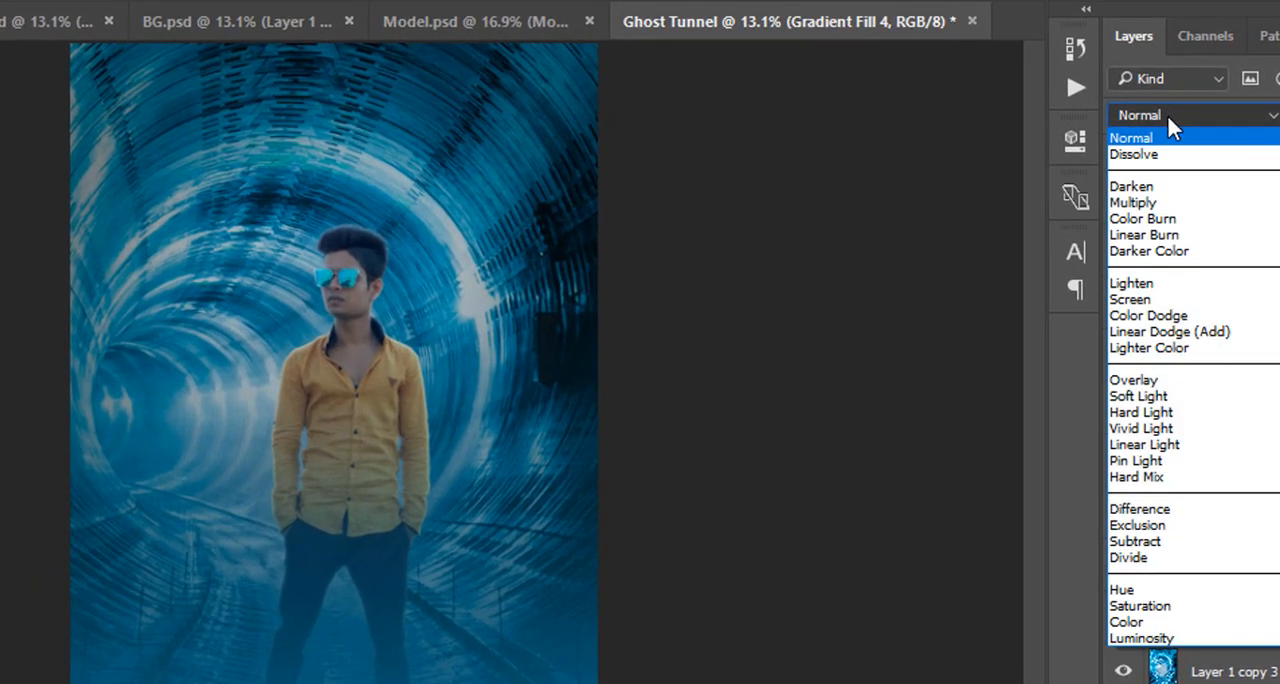
click(1170, 316)
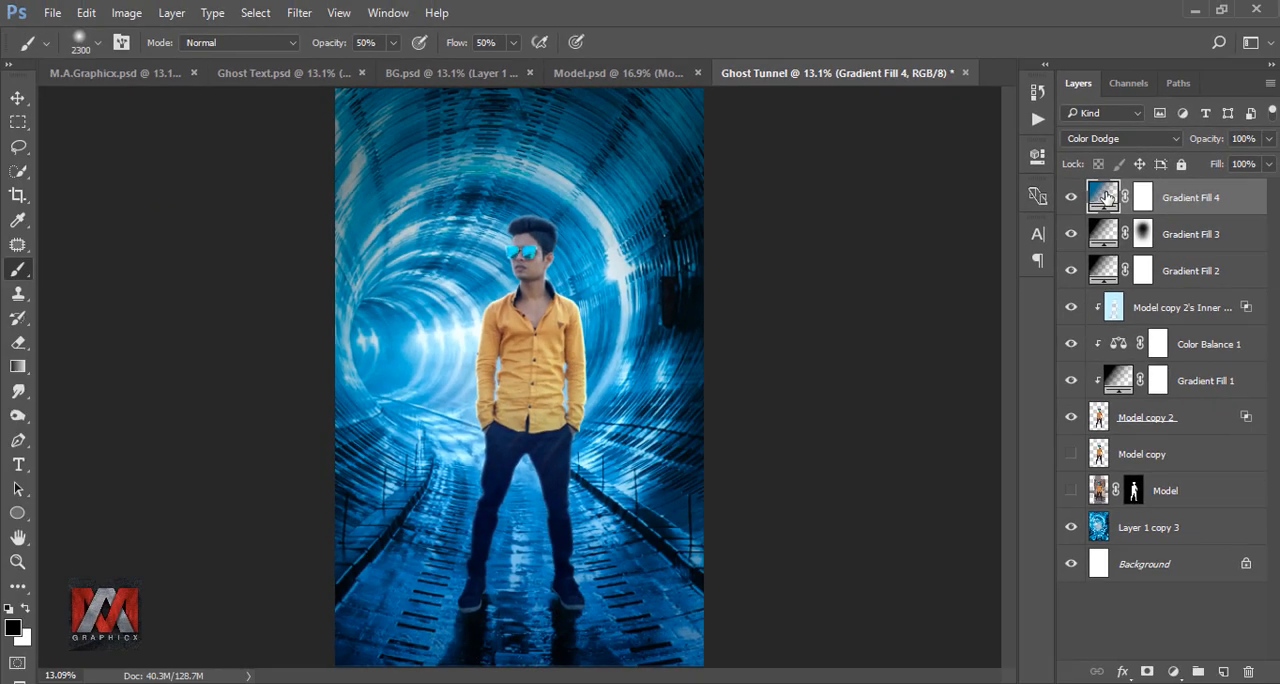
double_click(1103, 196)
drag(590, 468, 588, 408)
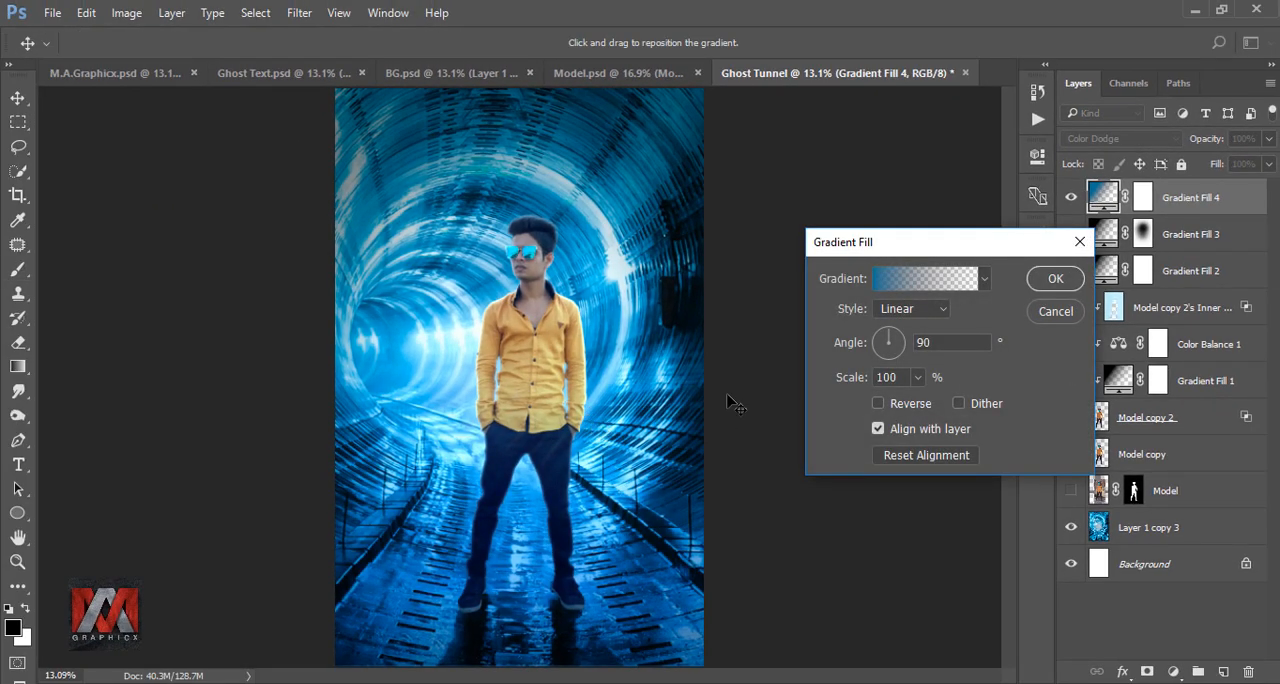
click(1058, 281)
click(1070, 197)
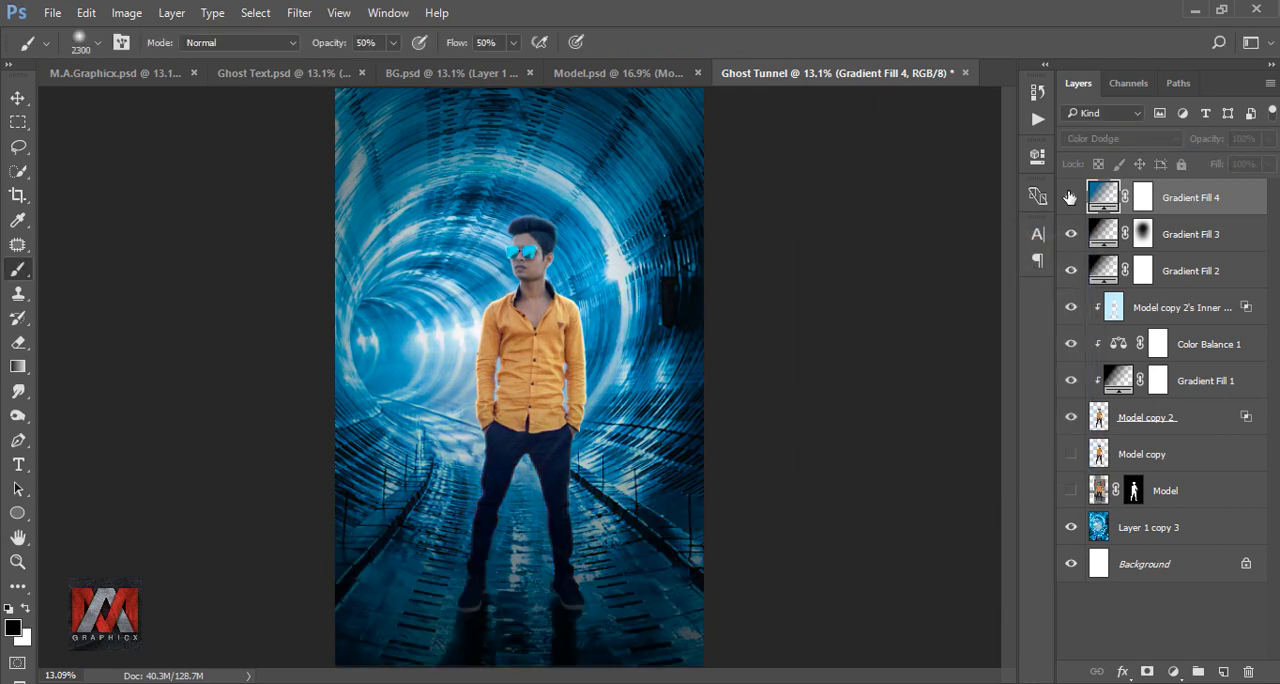
click(1070, 197)
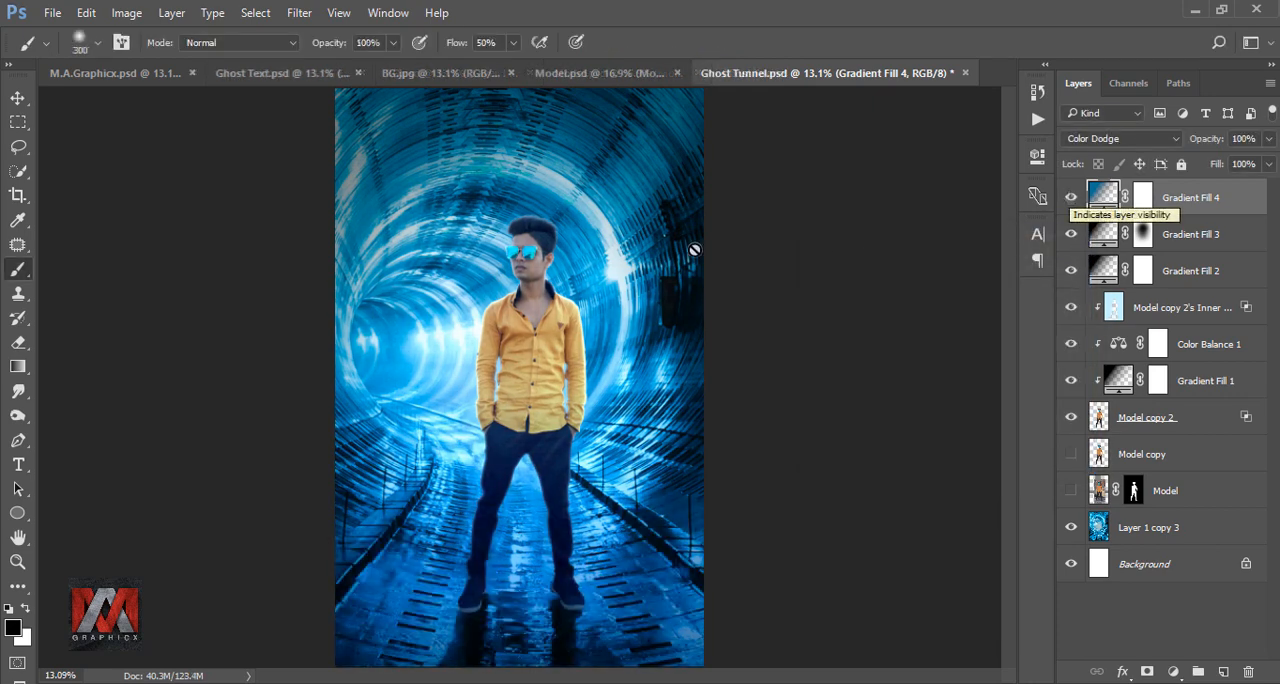
Copy the visible Text group from Ghost Text.psd to the top of Ghost Tunnel.psd and compare the poster with and without it.
click(266, 74)
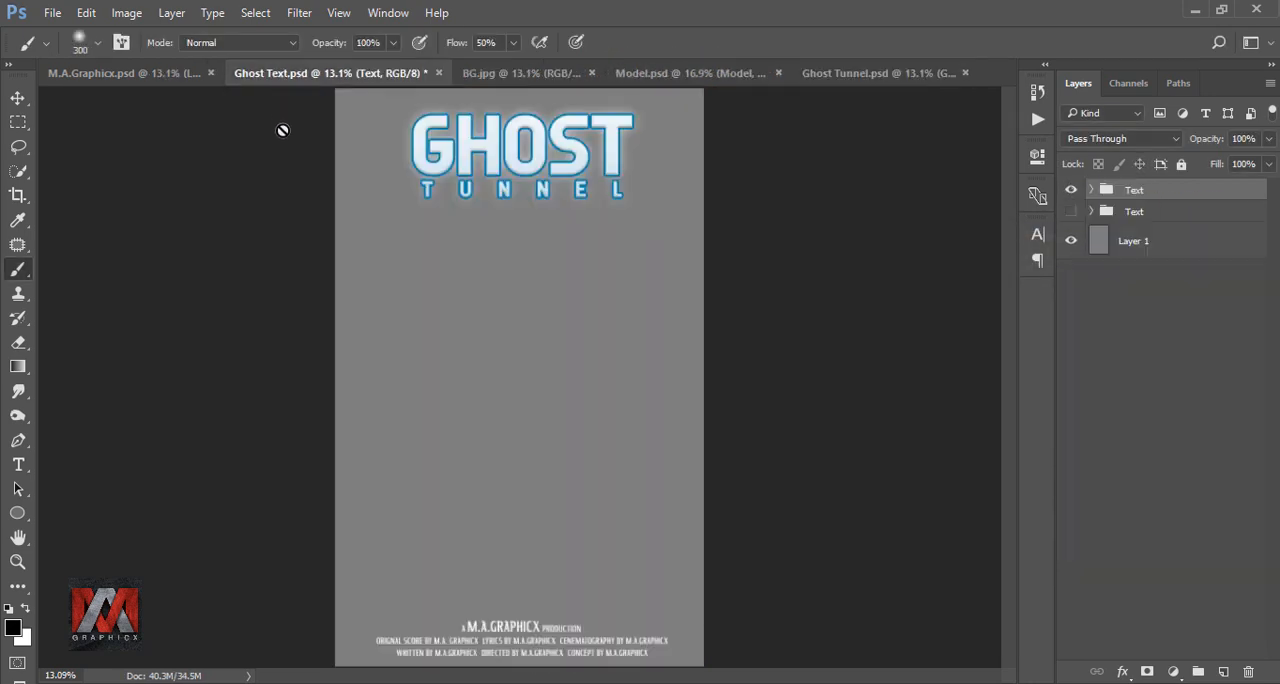
click(18, 98)
drag(490, 165, 450, 155)
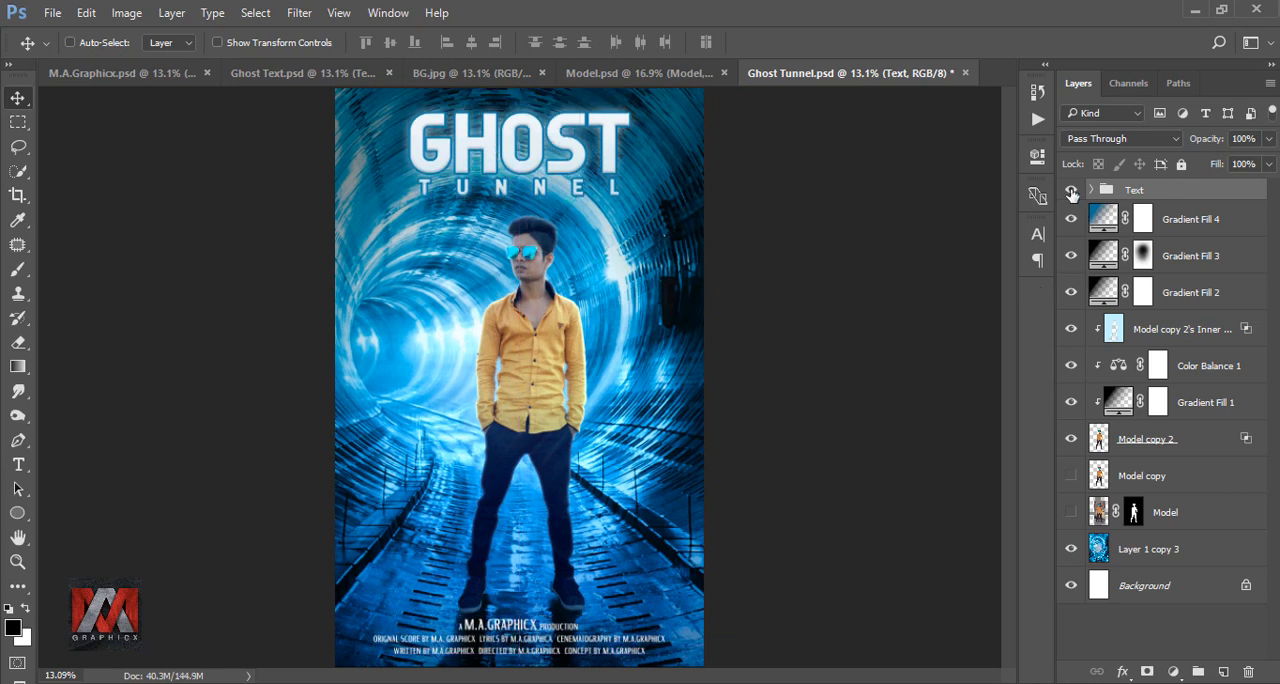
click(1071, 191)
click(1071, 191)
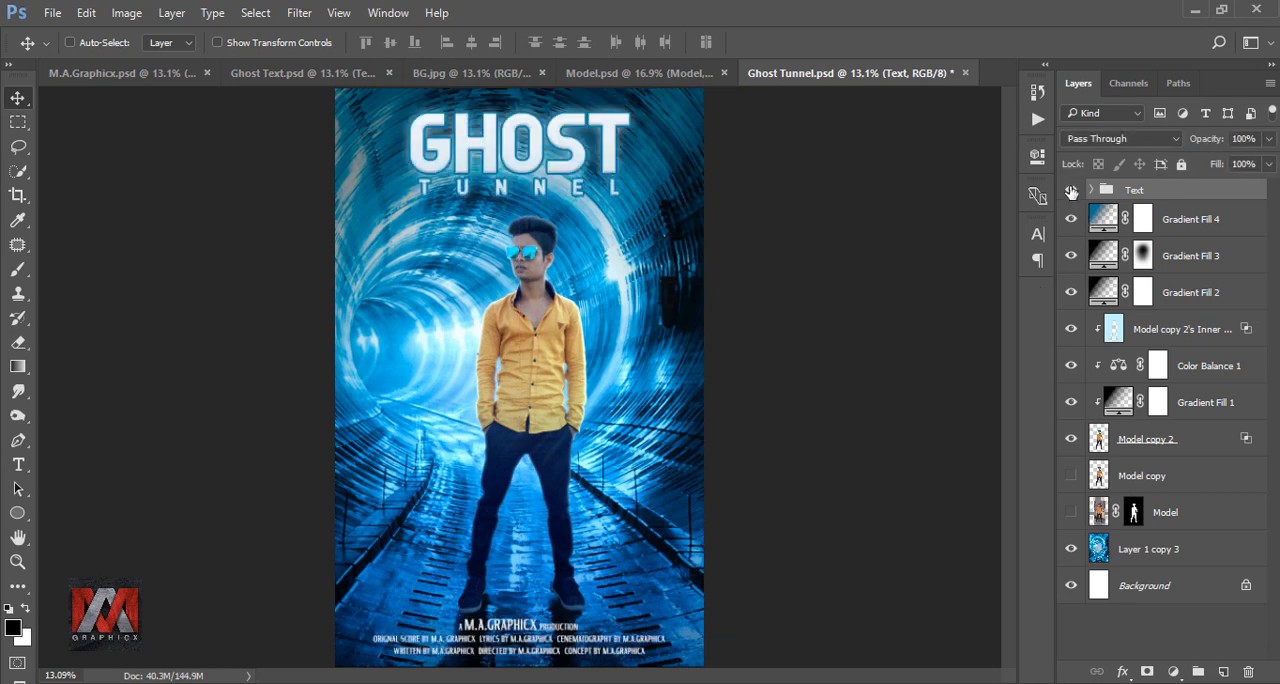